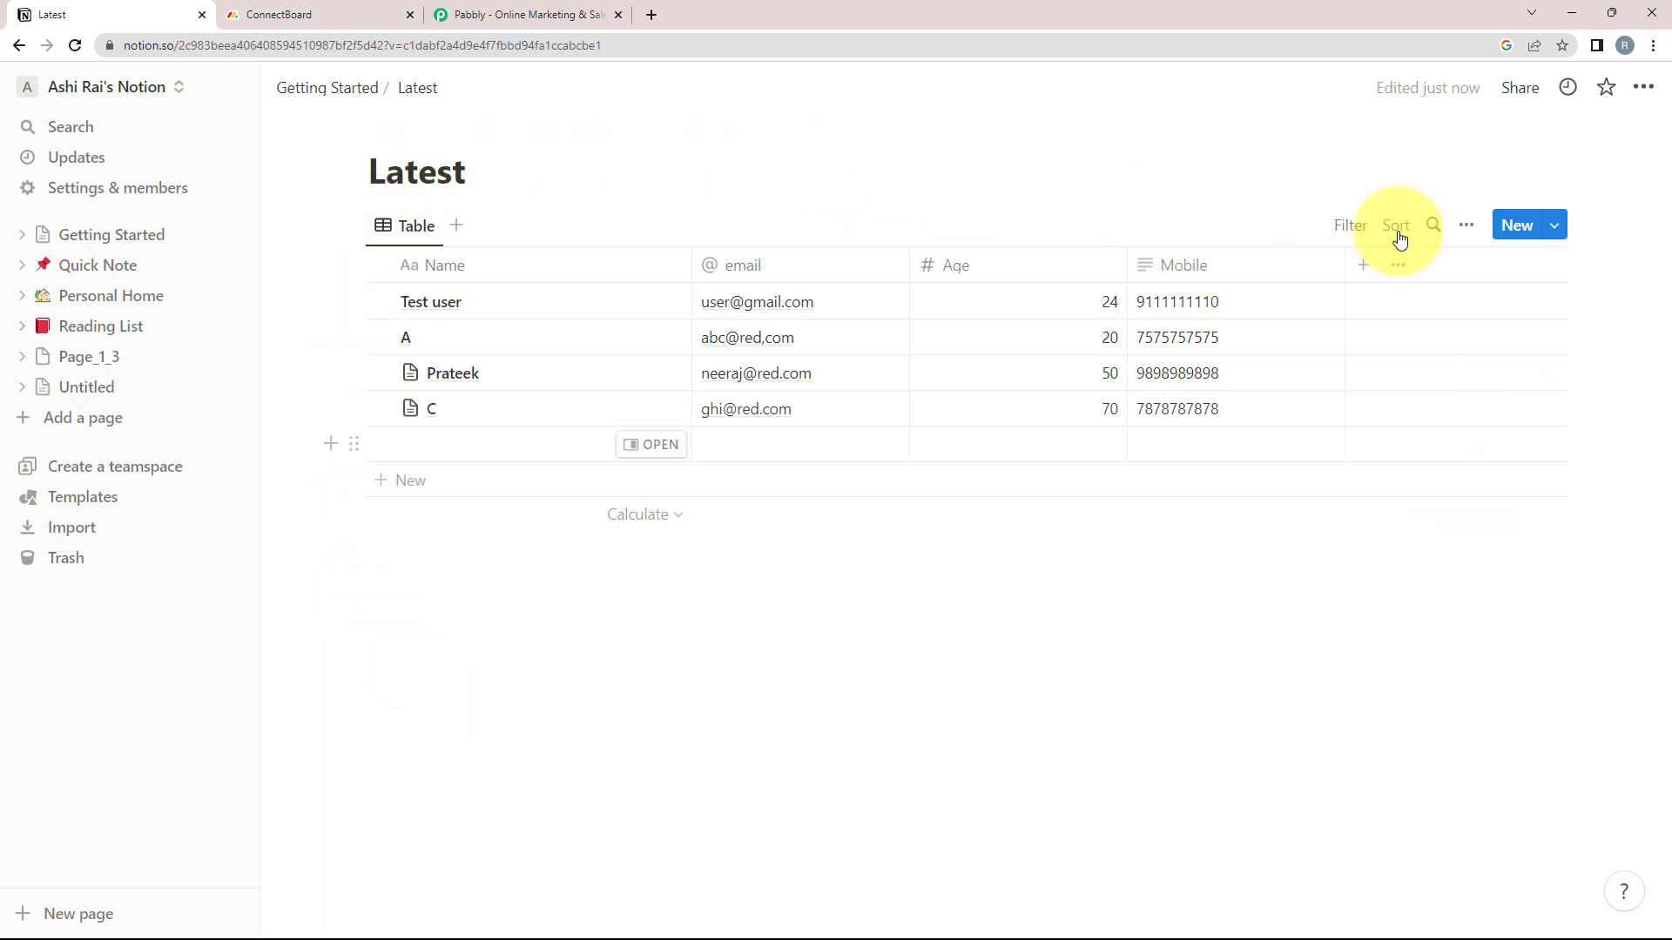
Review the empty ConnectBoard columns (Project, Email, Age, Contact) and the Notion tab, then bring up Pabbly's homepage
click(266, 11)
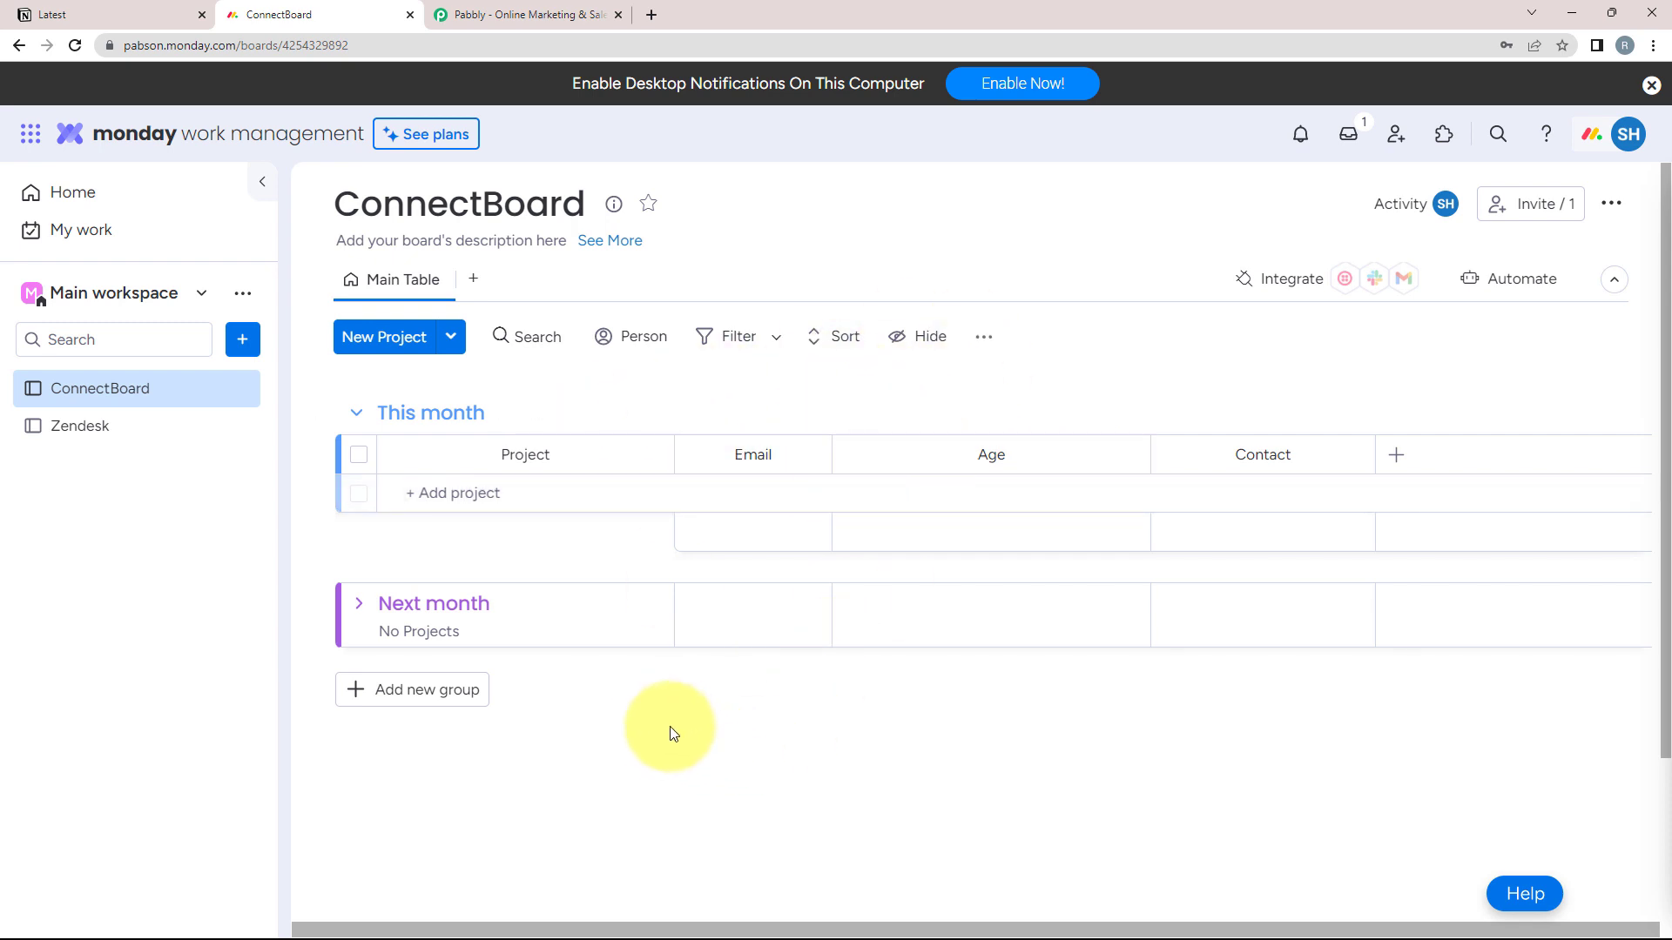
click(117, 14)
click(305, 14)
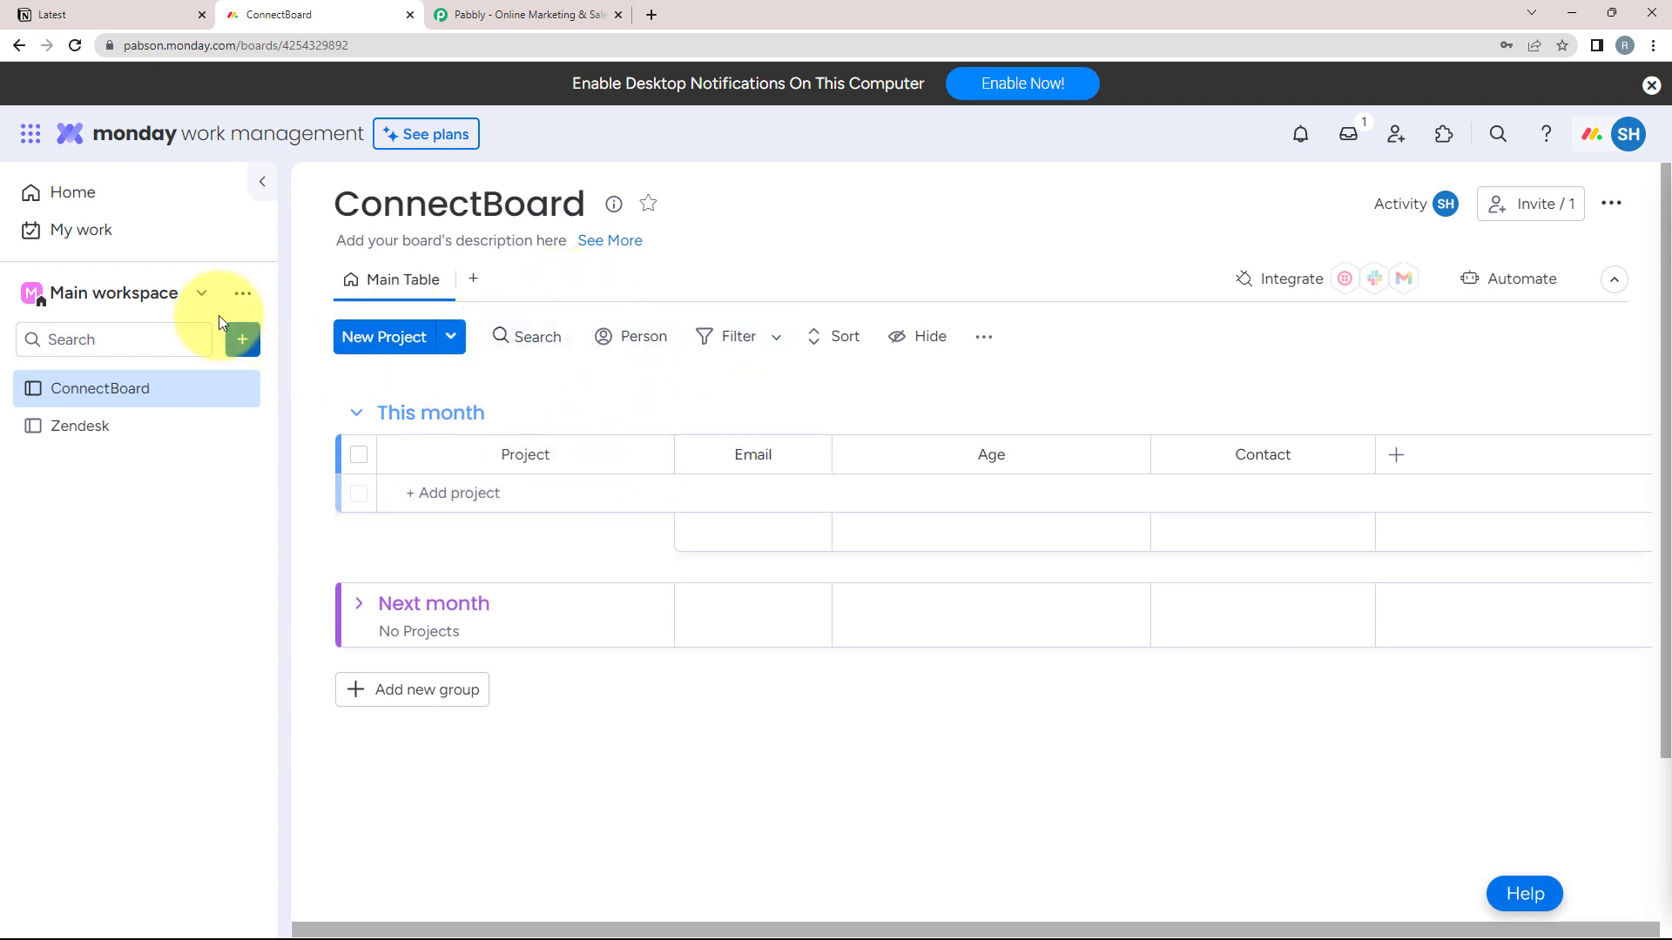
click(162, 14)
click(533, 10)
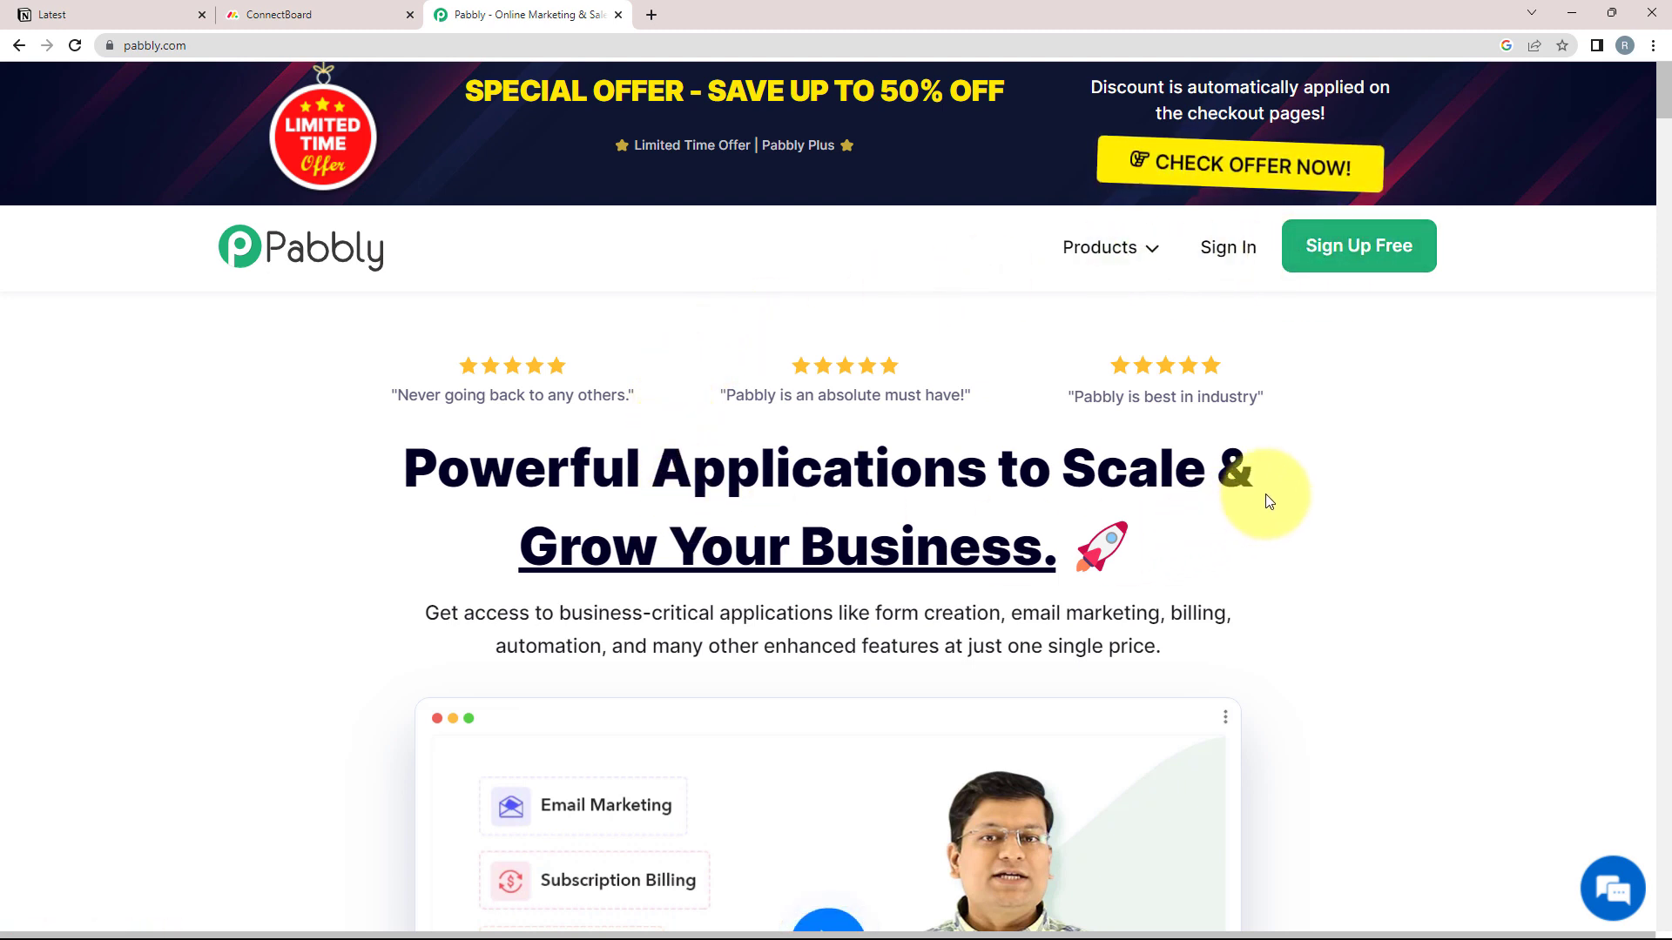
Sign in to Pabbly and open Pabbly Connect from the All Apps page
click(1227, 249)
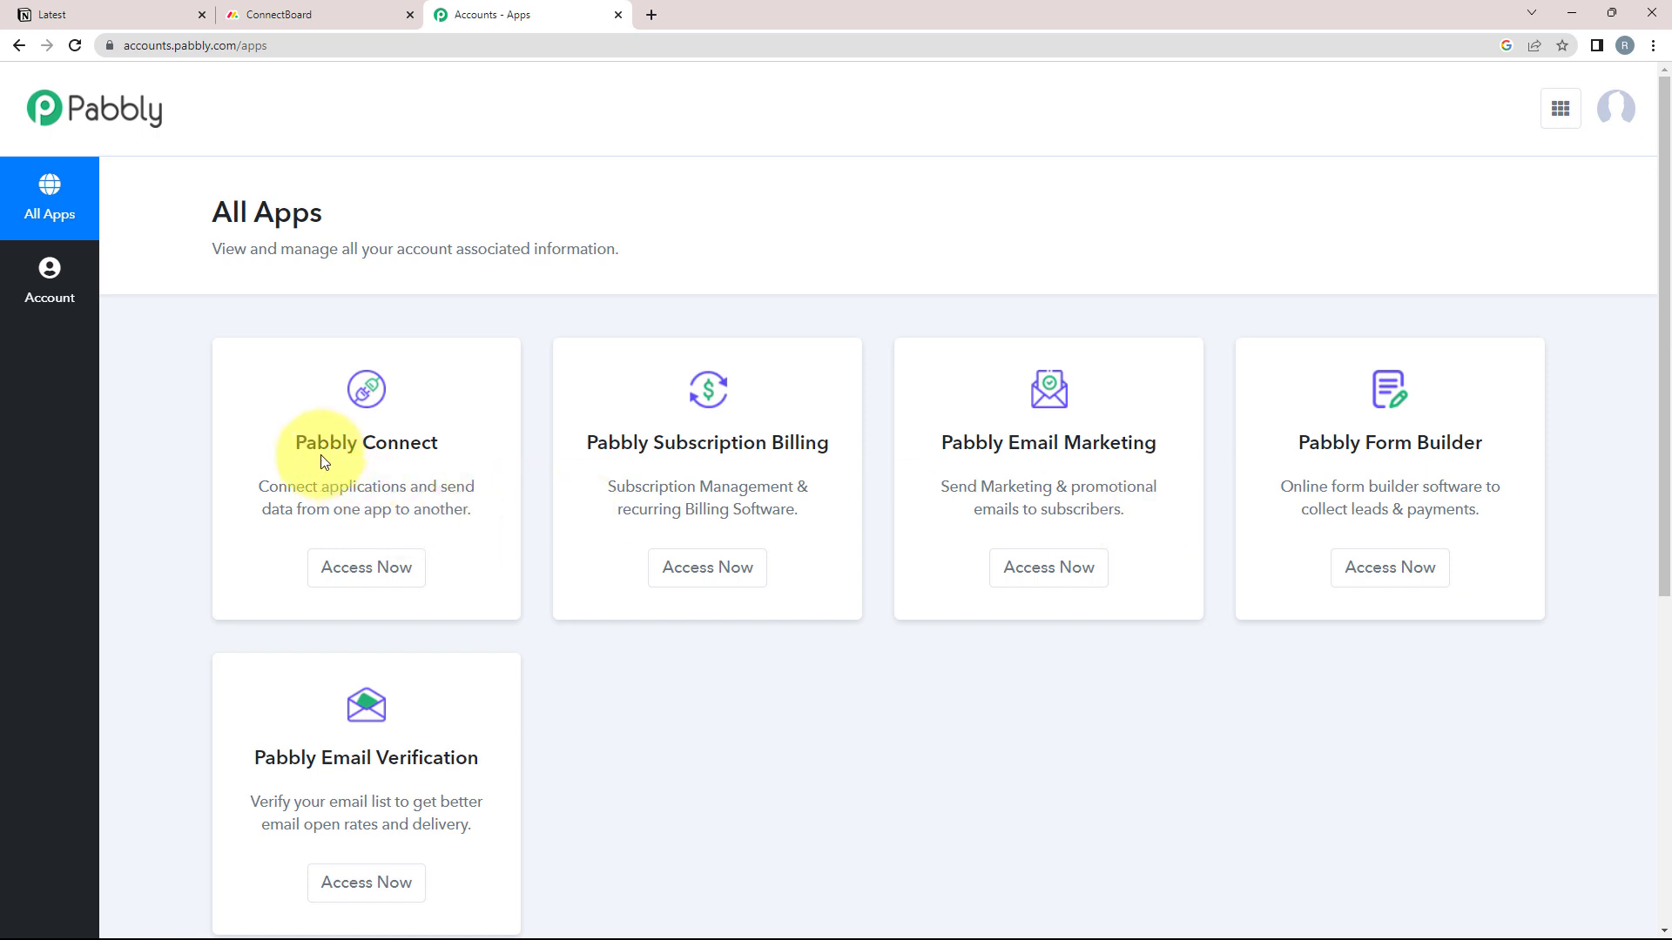
drag(302, 443, 430, 438)
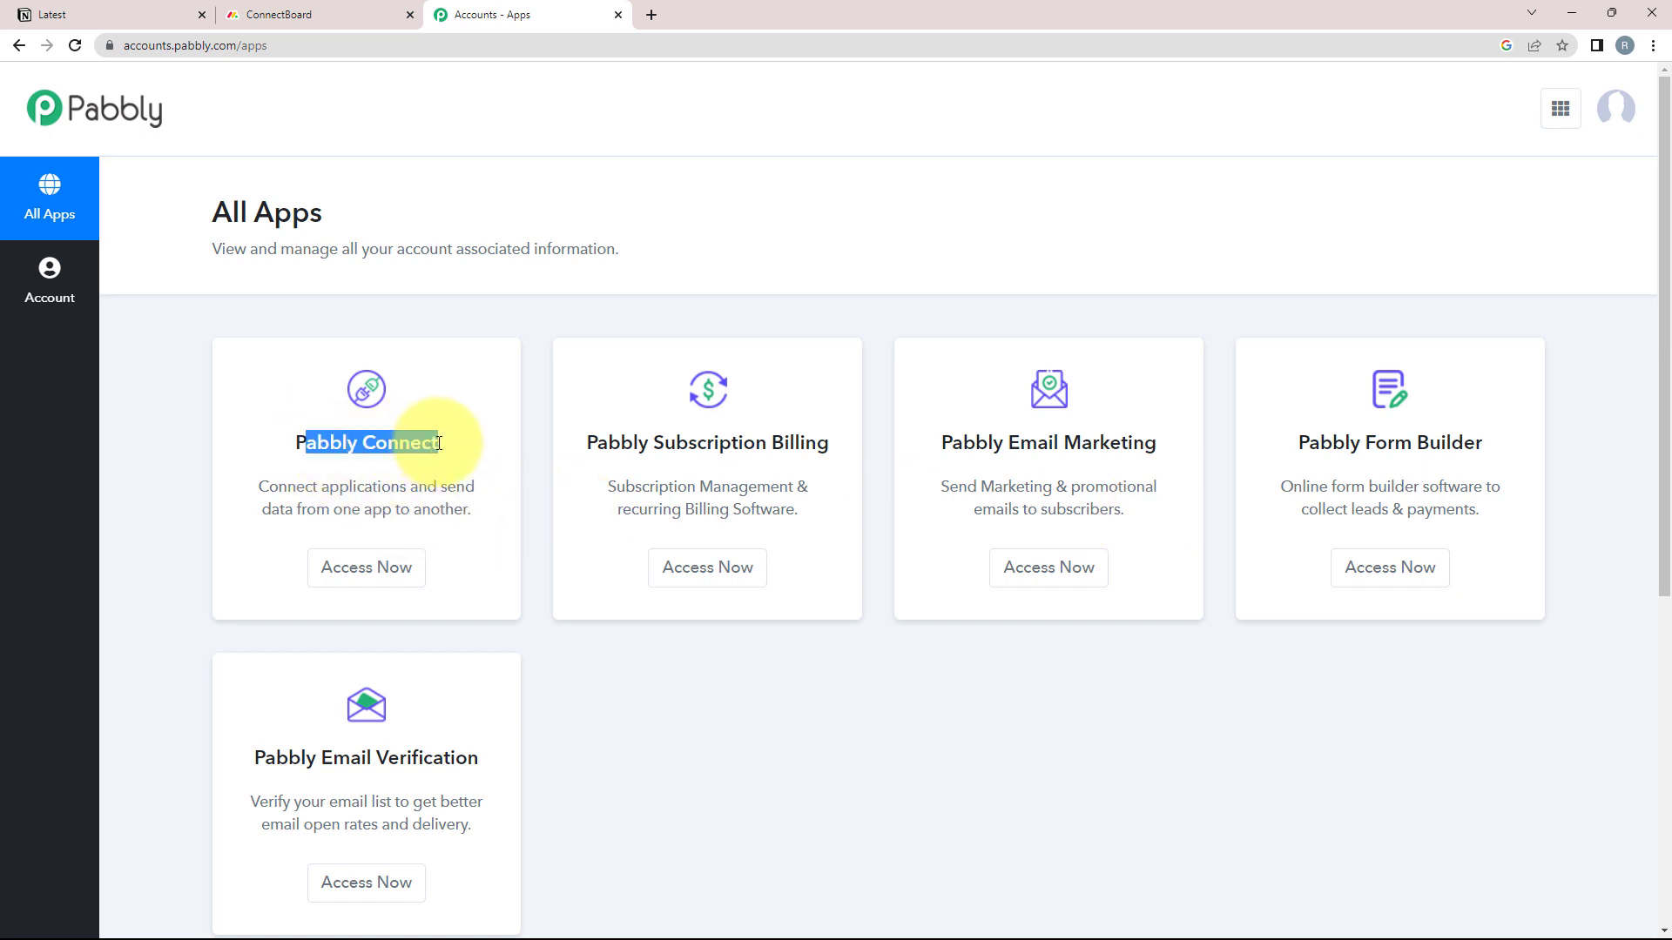
click(338, 567)
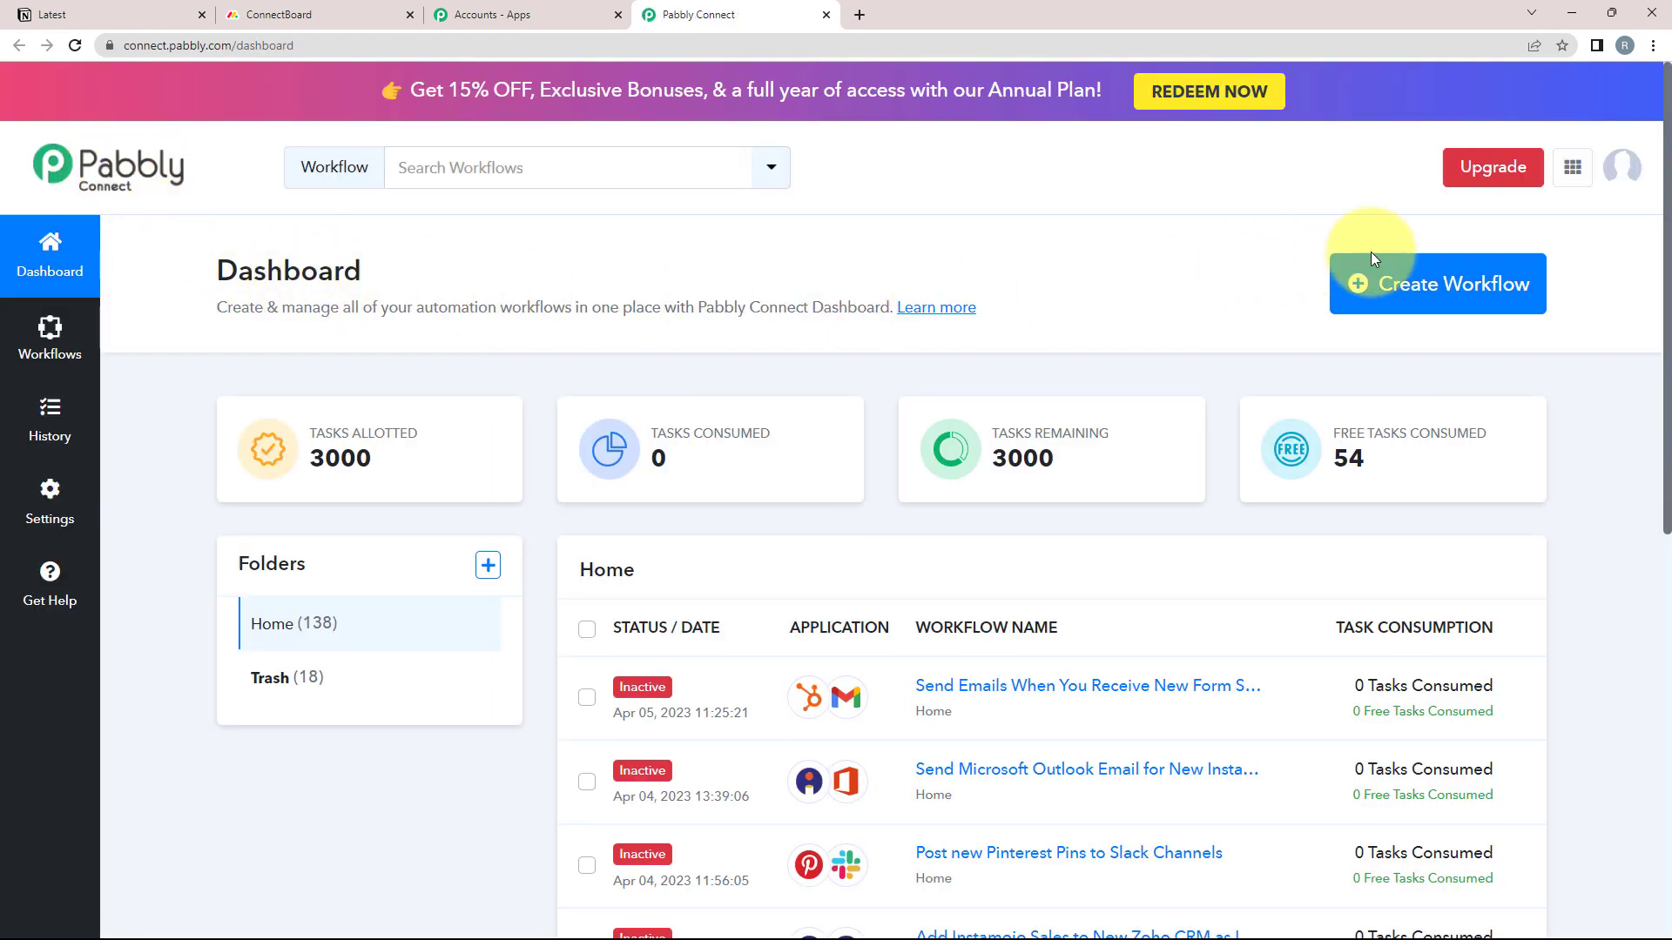
Create a workflow named 'Add Notion Database Items as Monday.com Items'
click(1443, 299)
drag(596, 409, 755, 409)
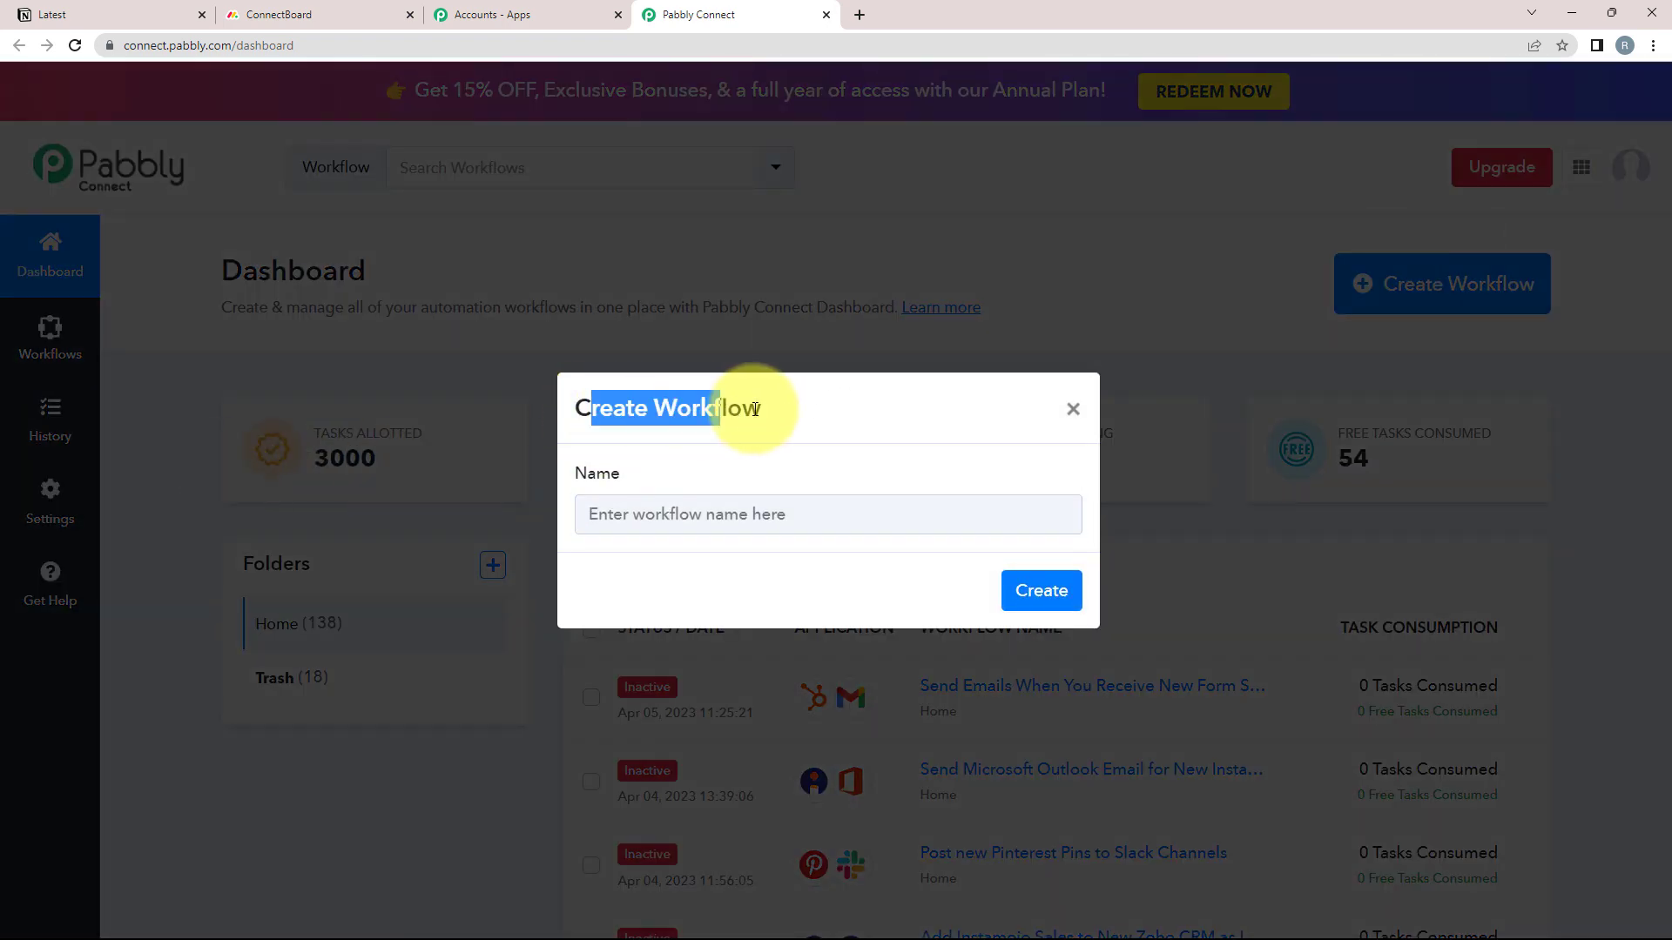
click(790, 444)
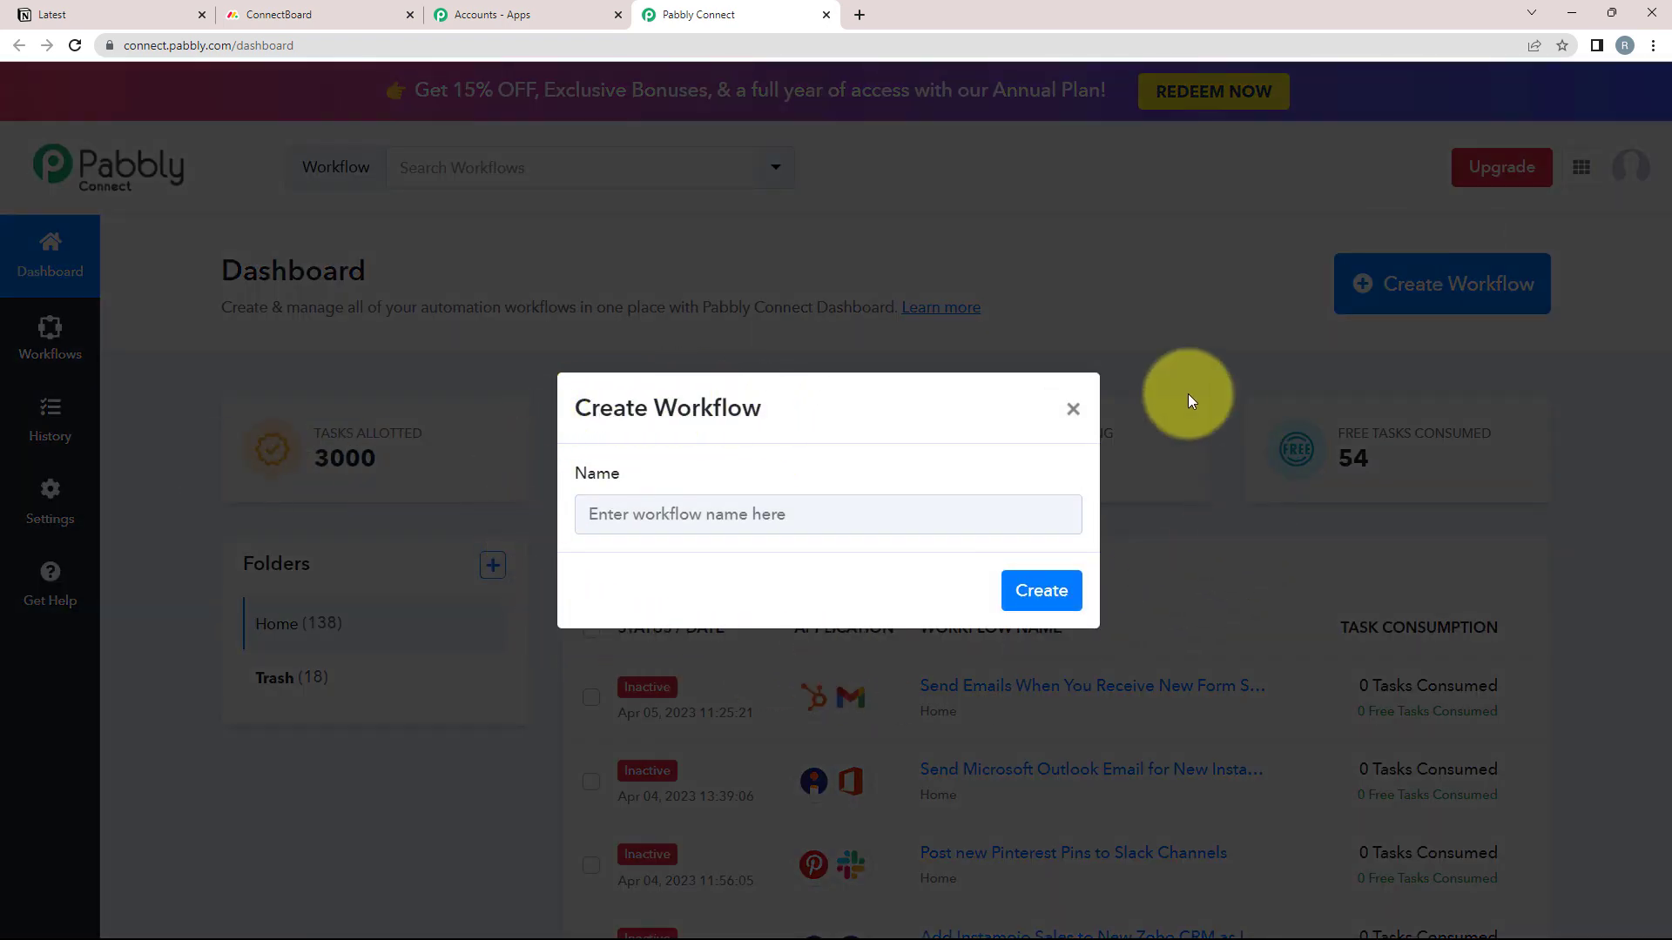
click(660, 512)
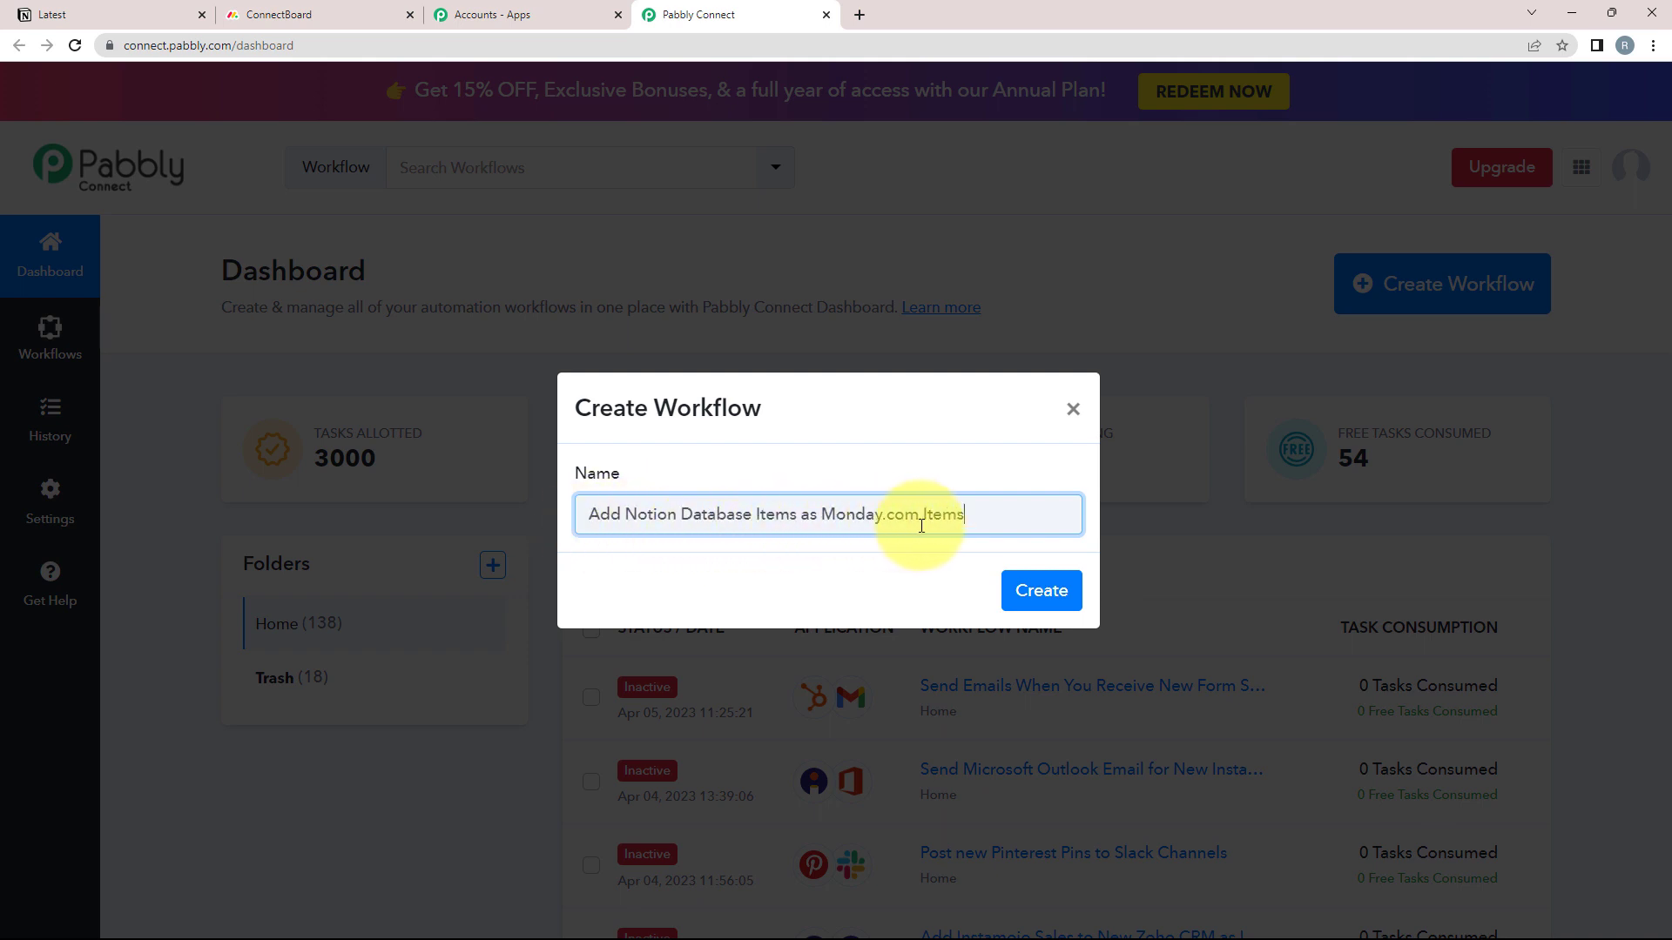
click(1027, 589)
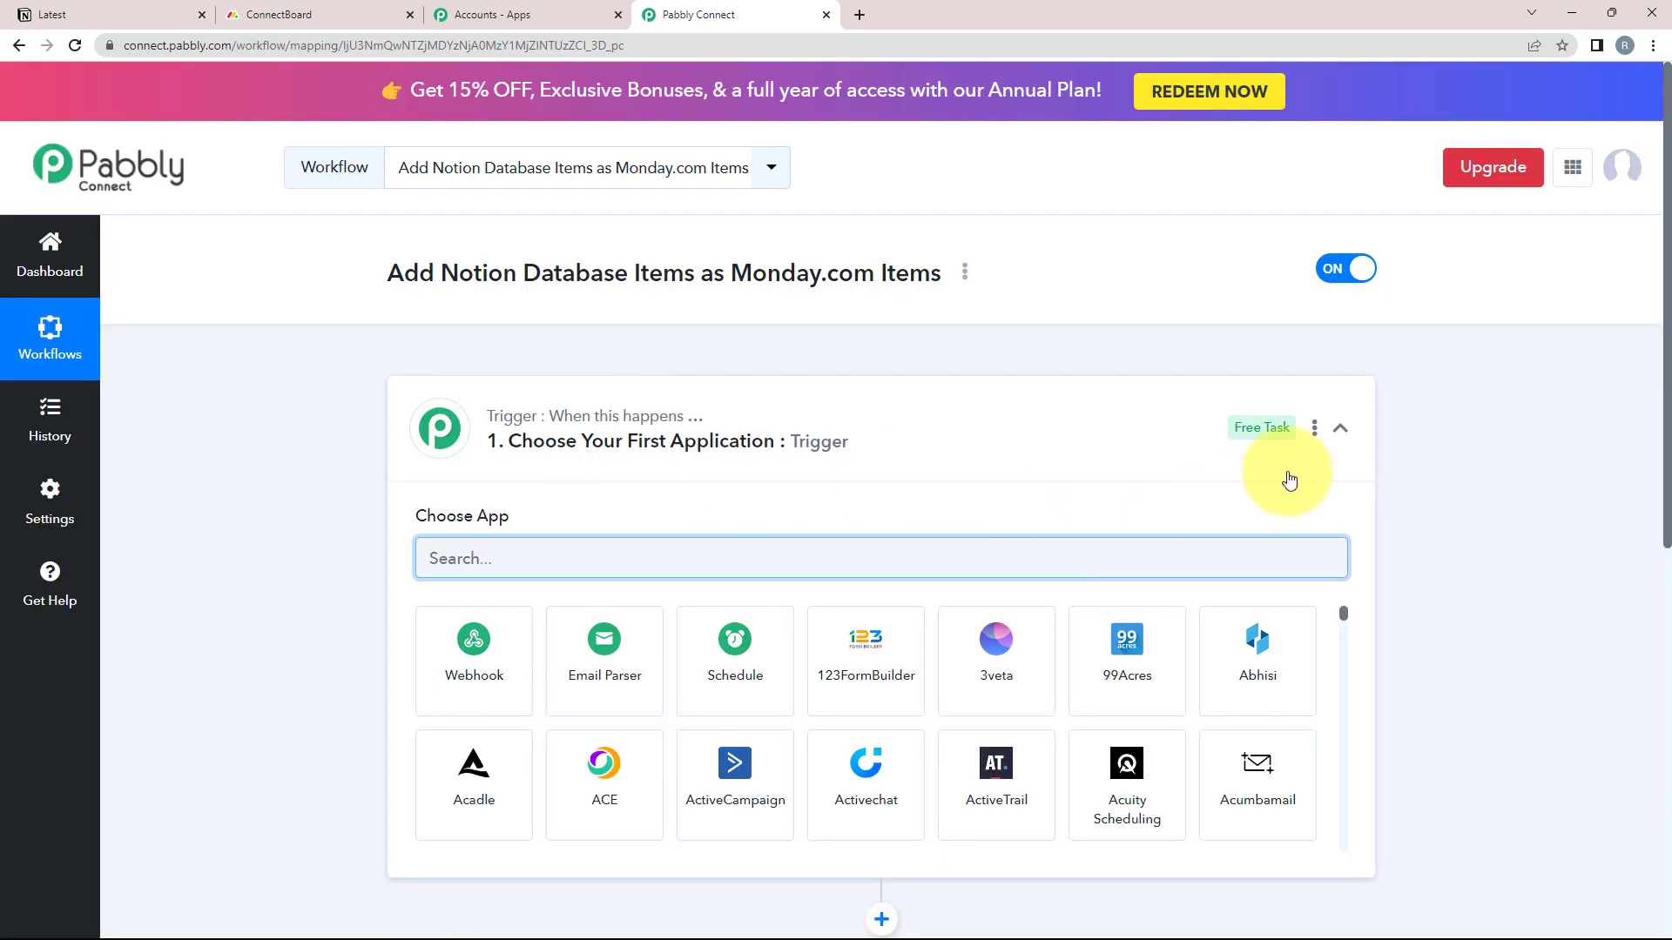
Set the trigger app to Notion, found by searching 'not', with the New Database Item event
click(1339, 428)
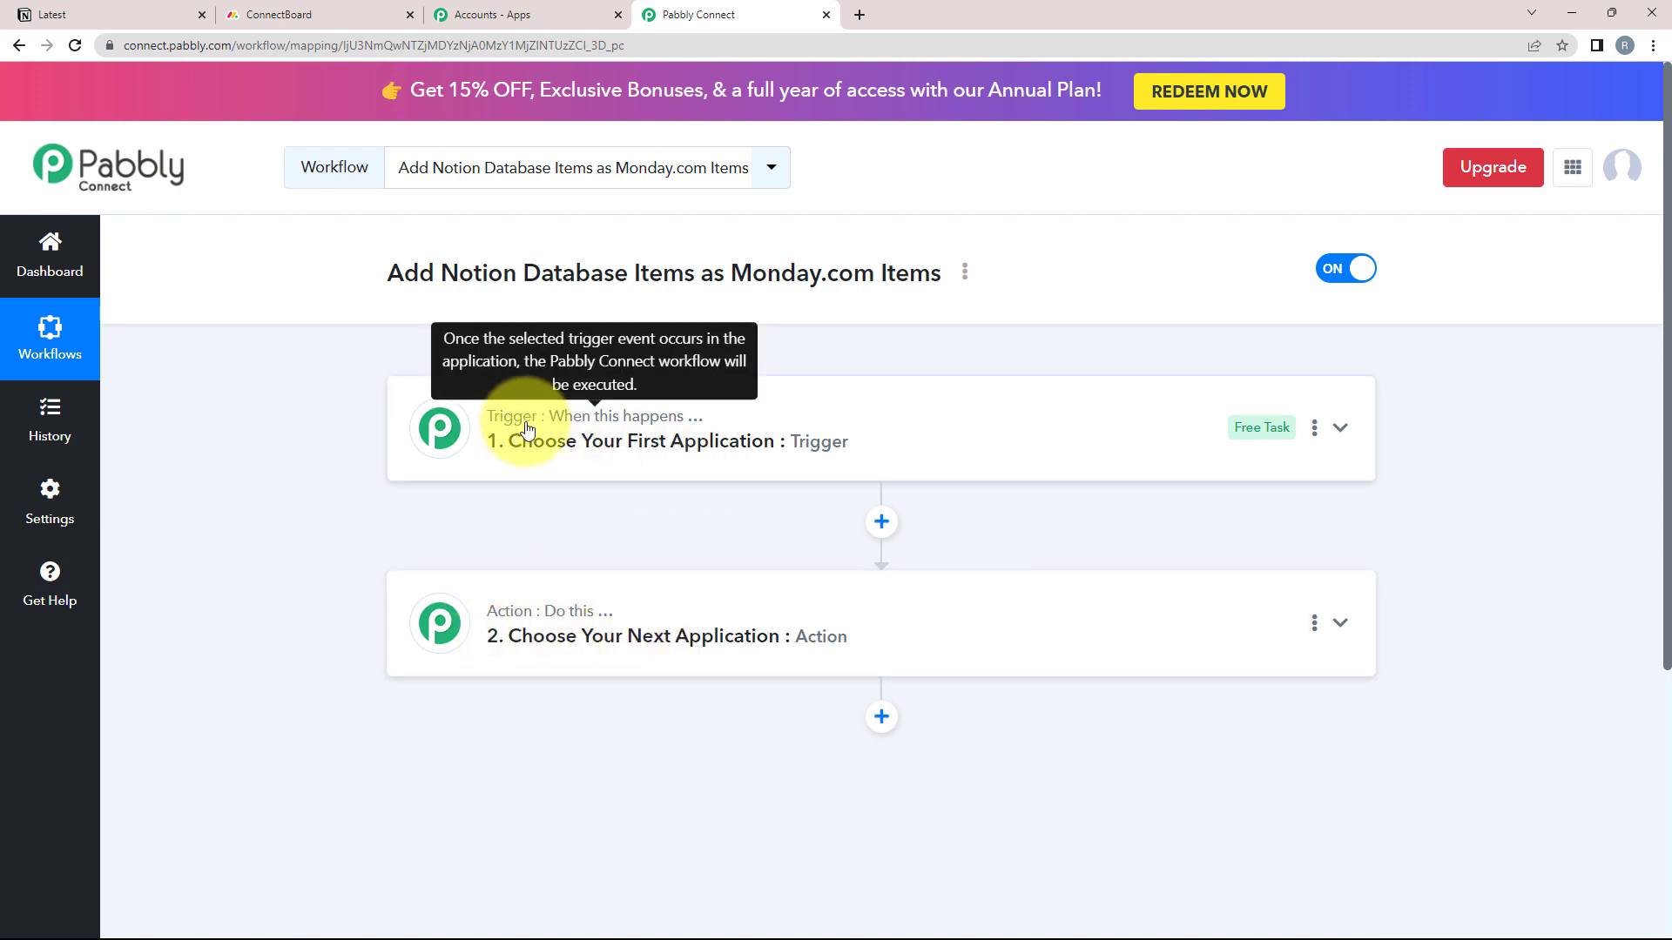
click(598, 440)
click(460, 558)
text(n)
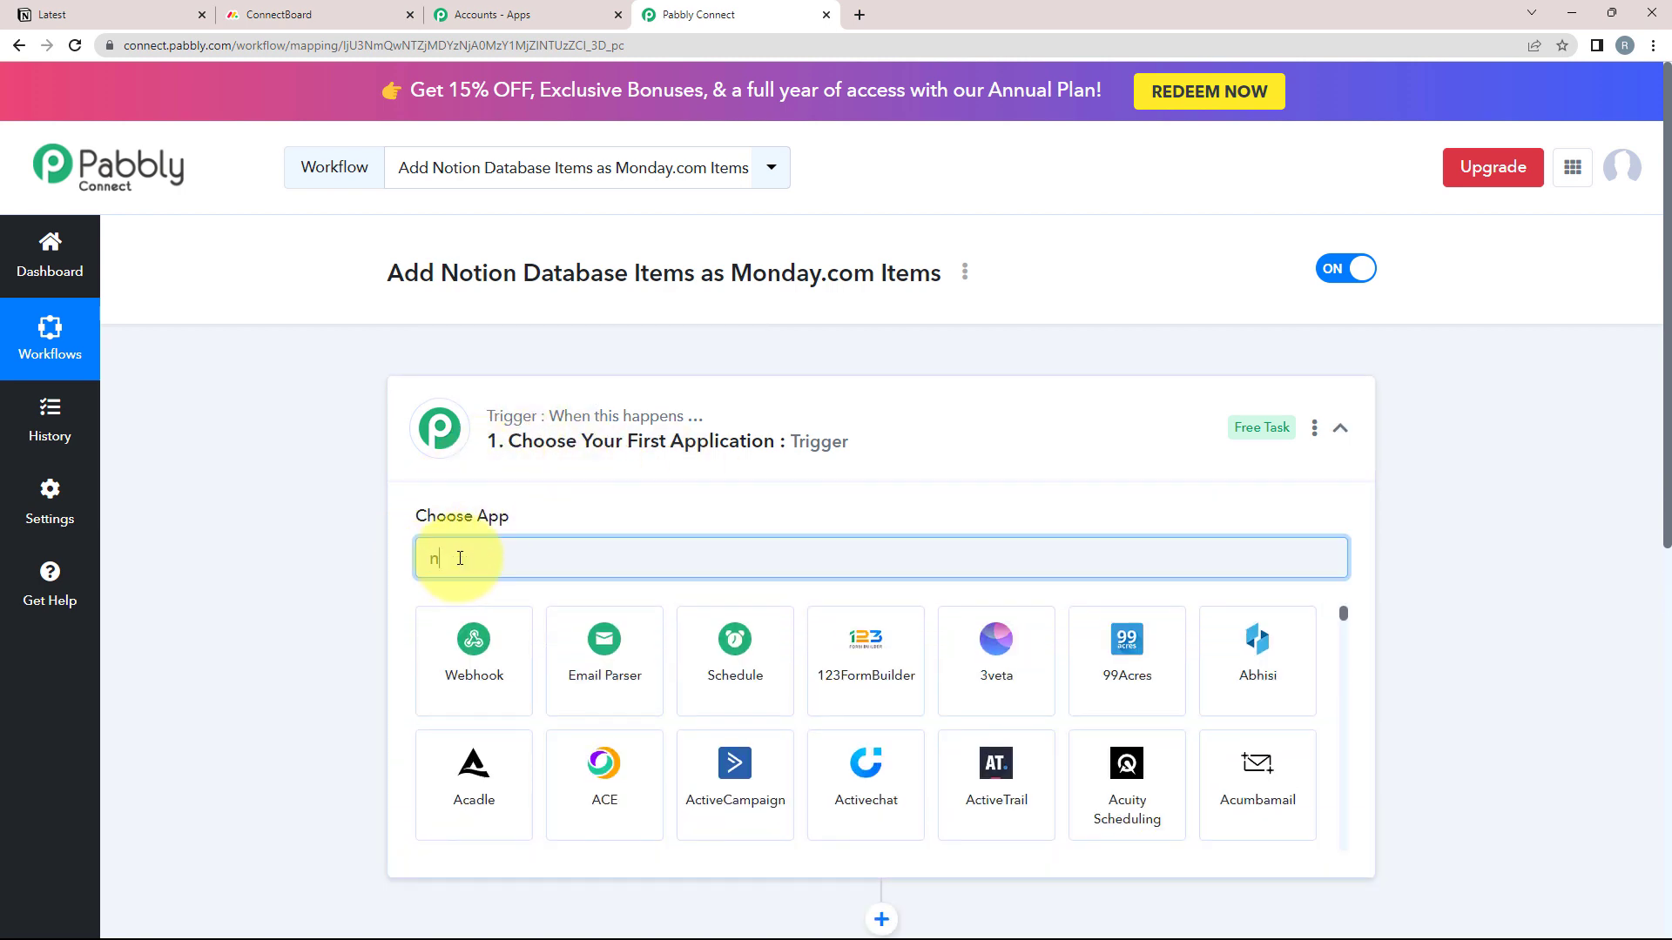
text(ot)
click(463, 664)
click(463, 659)
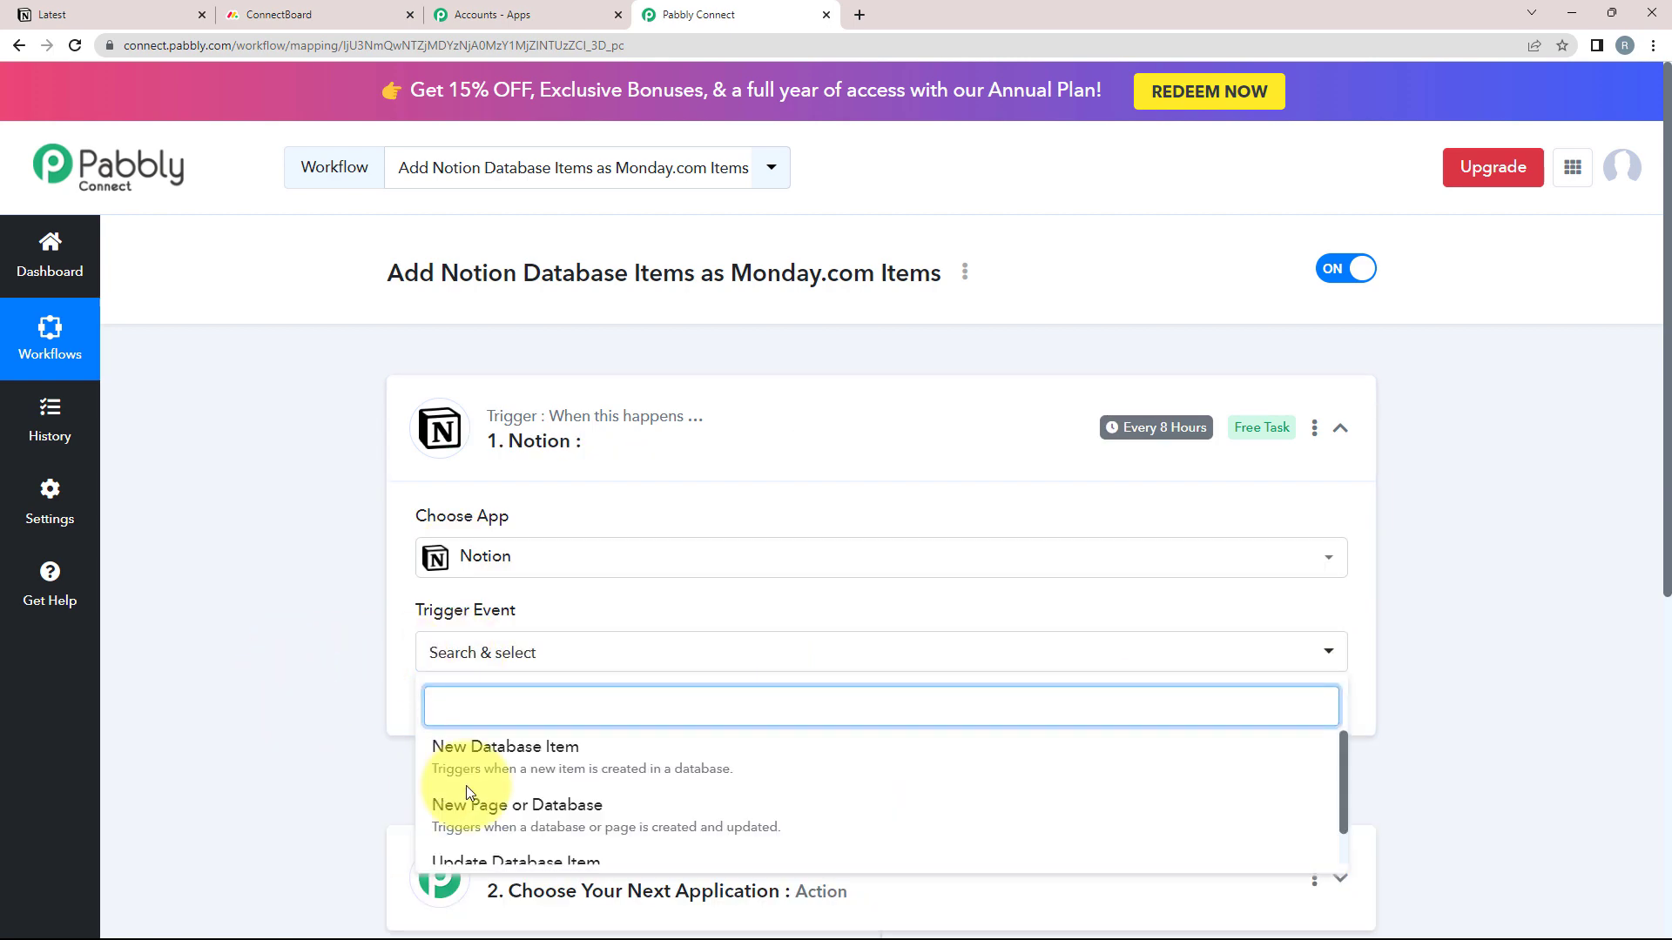
click(467, 778)
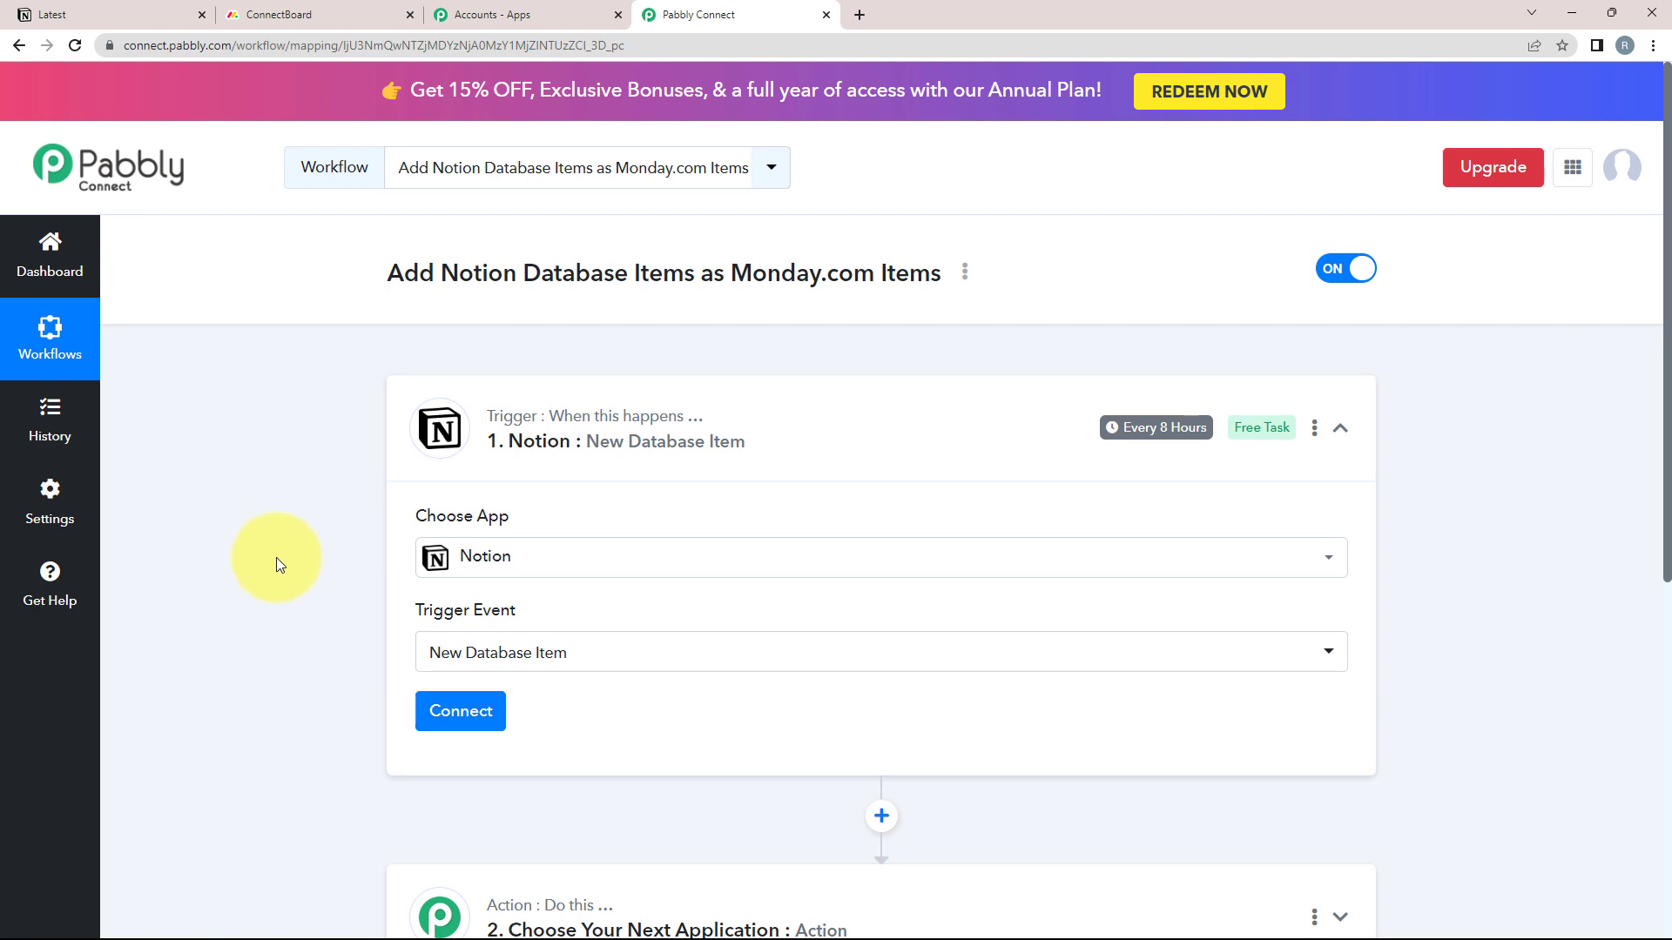
Add a new Notion connection that shares the Getting Started page, then allow access
click(461, 712)
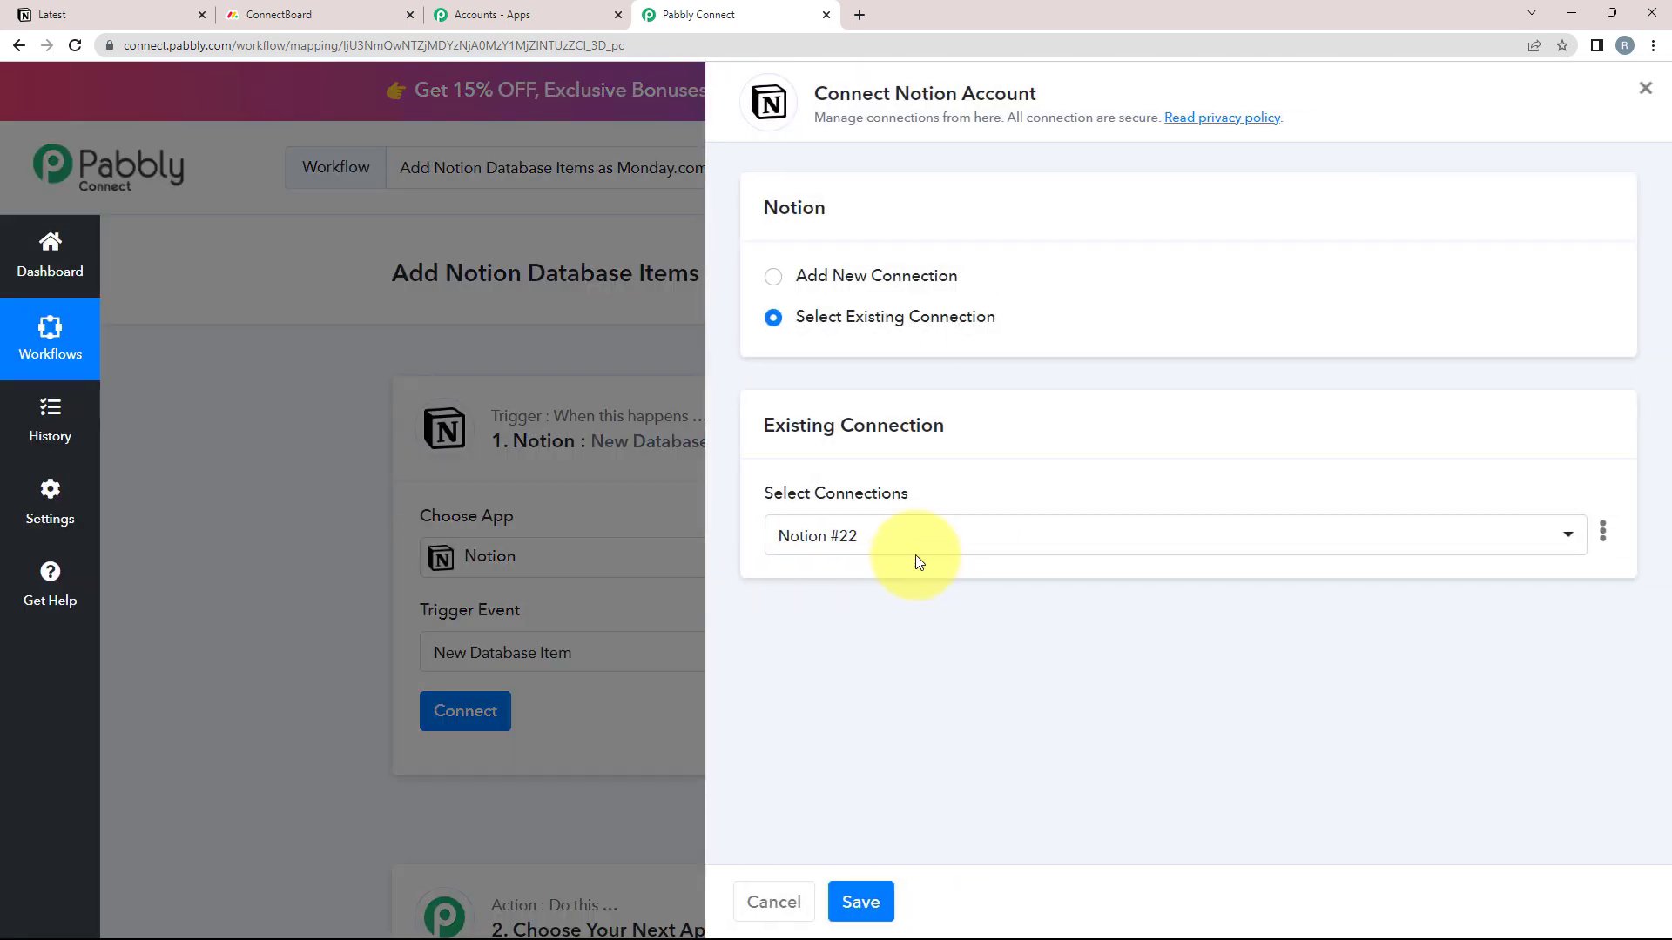
click(774, 276)
click(828, 505)
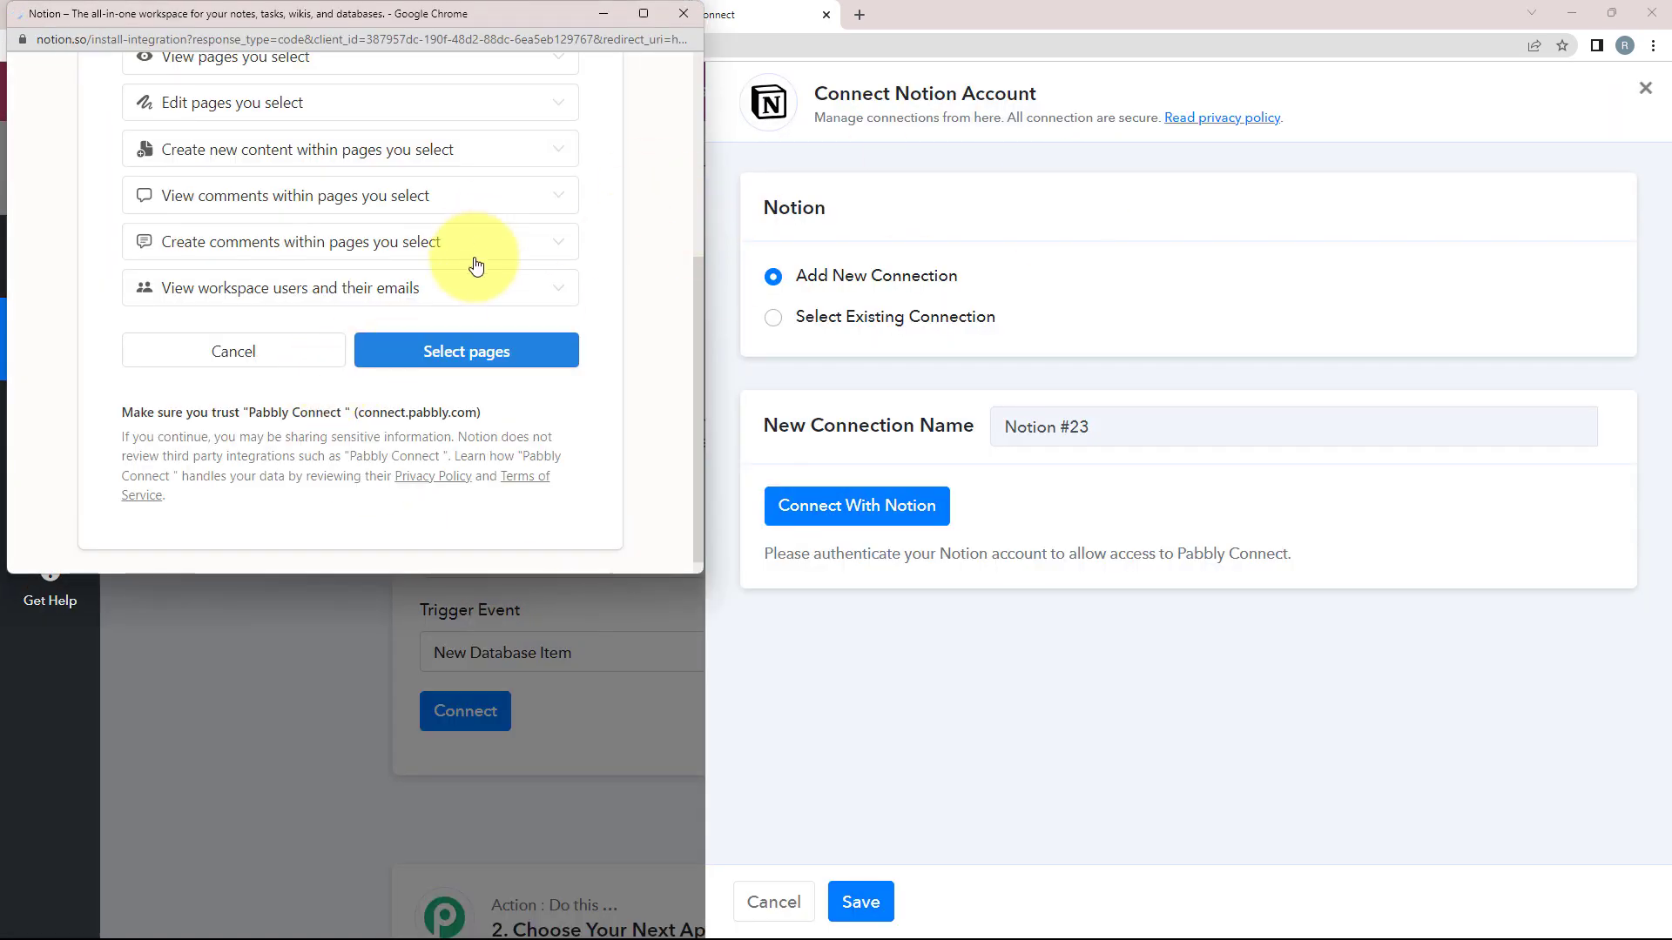
click(442, 349)
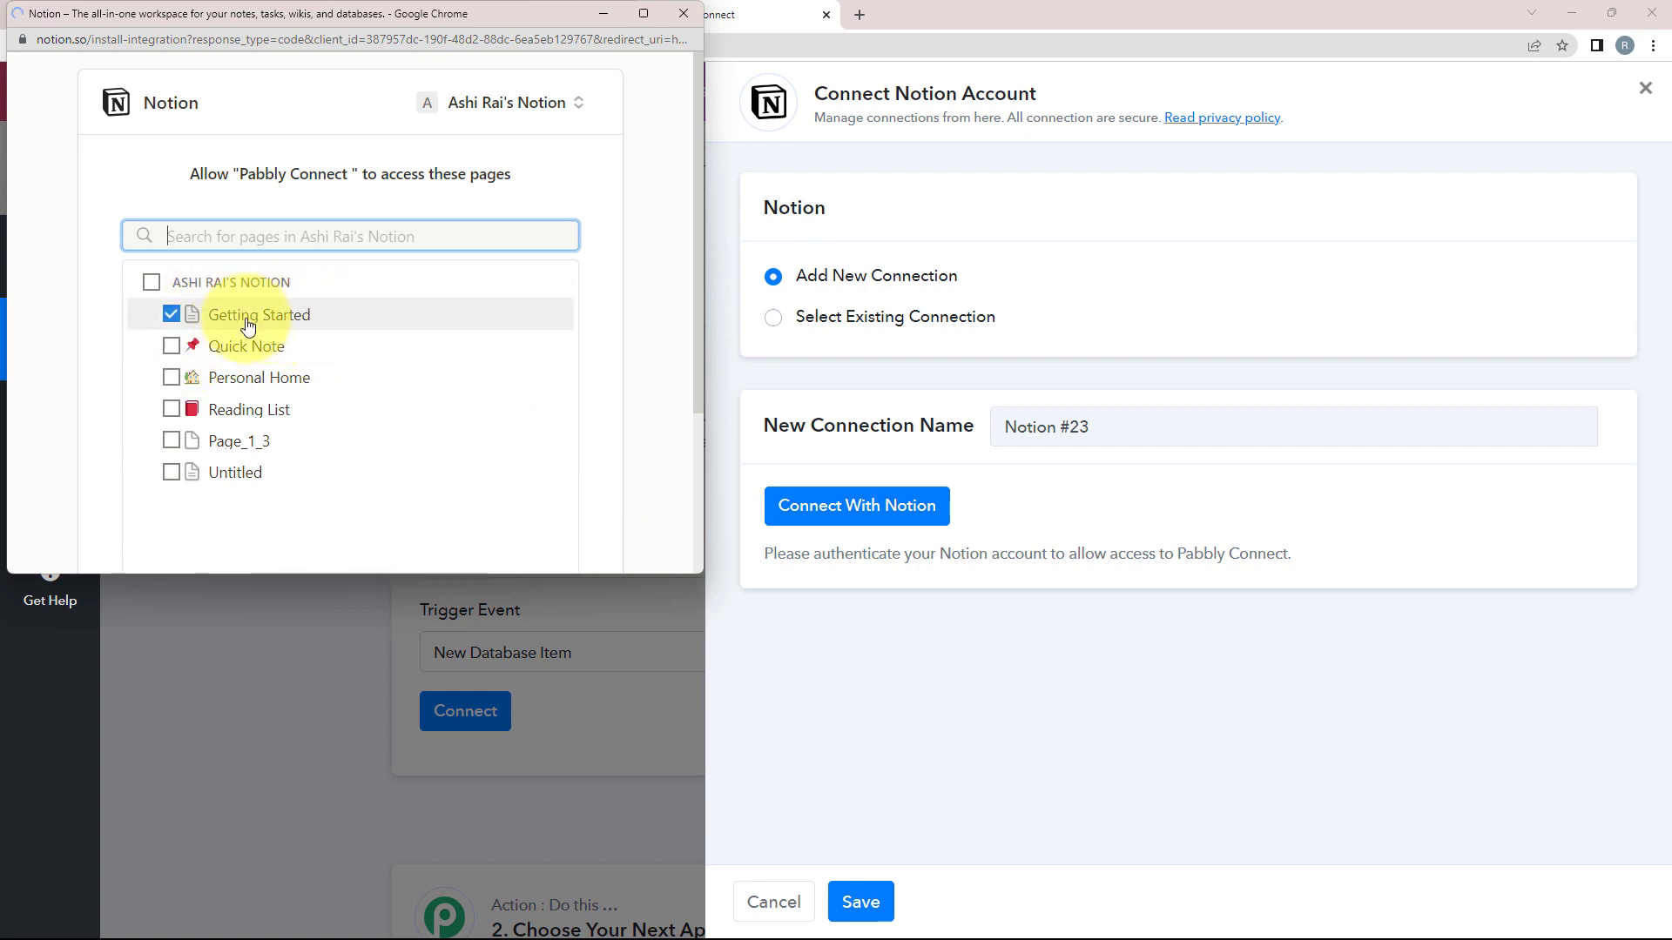
scroll(292, 368, down, 3)
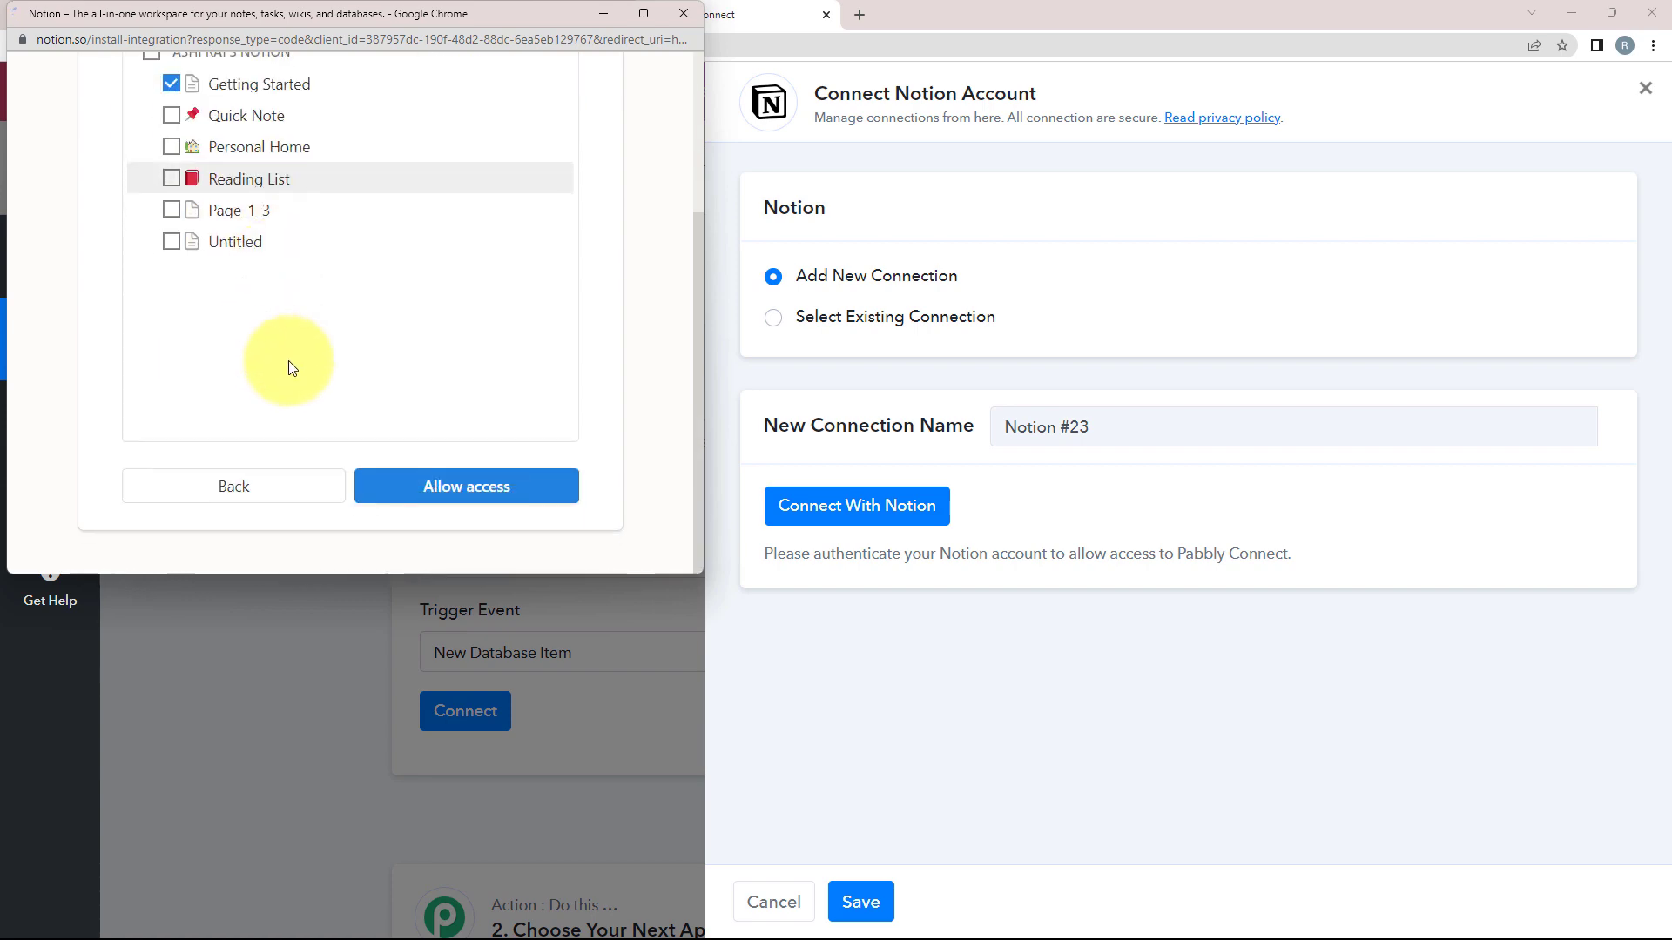
click(427, 485)
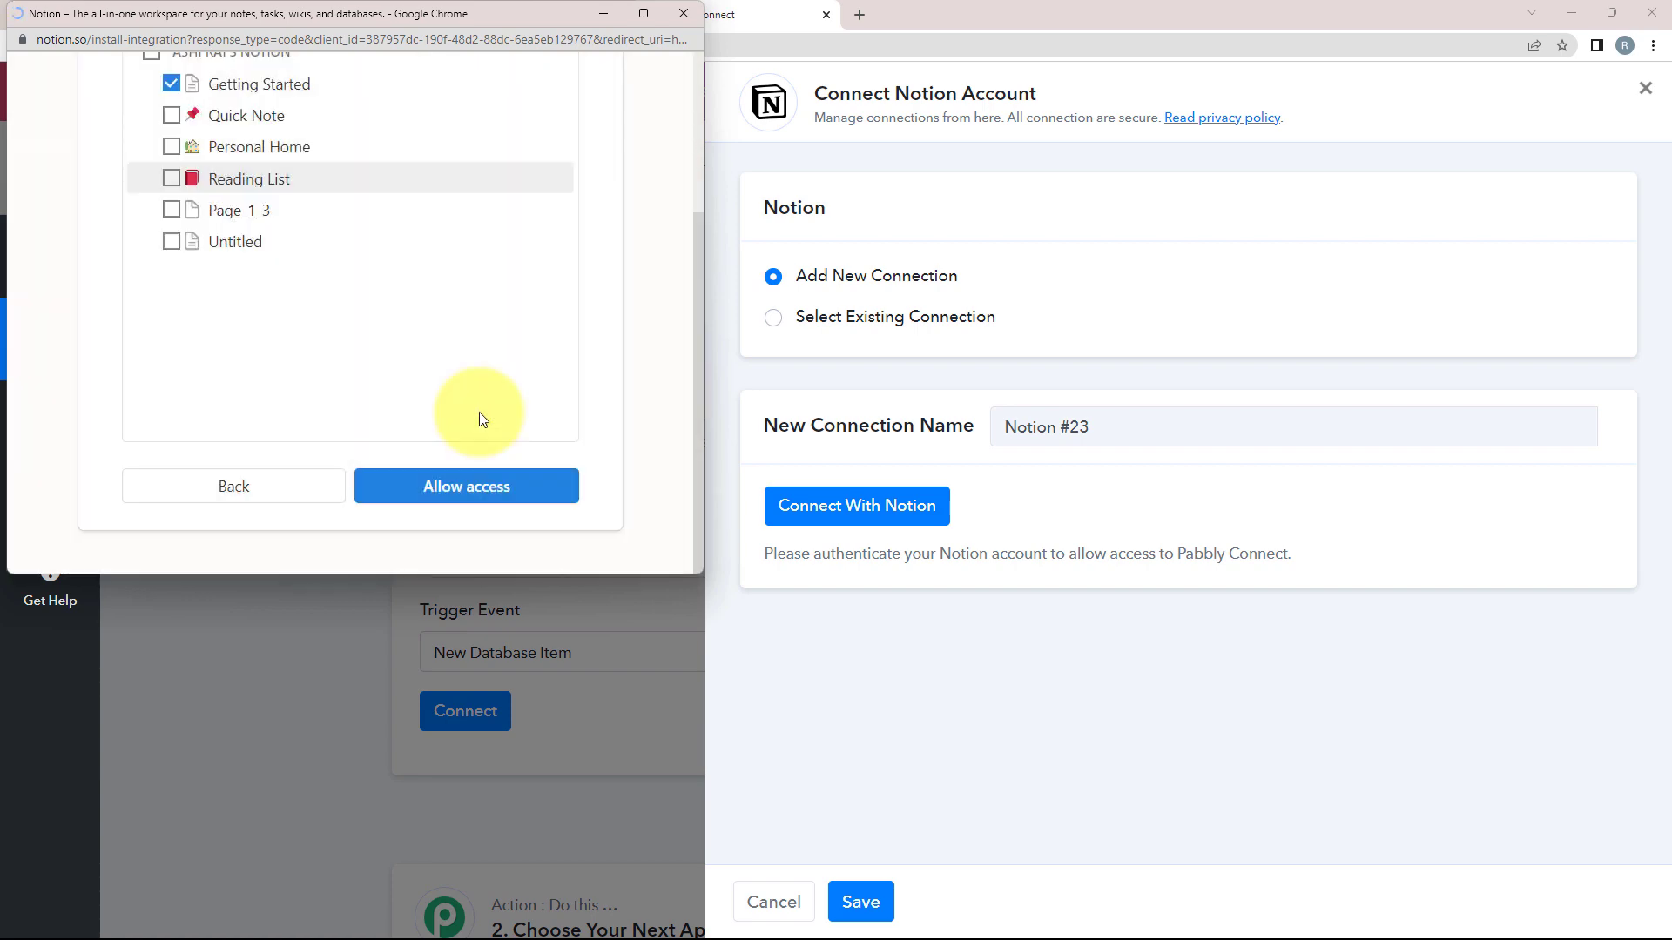
scroll(273, 584, down, 2)
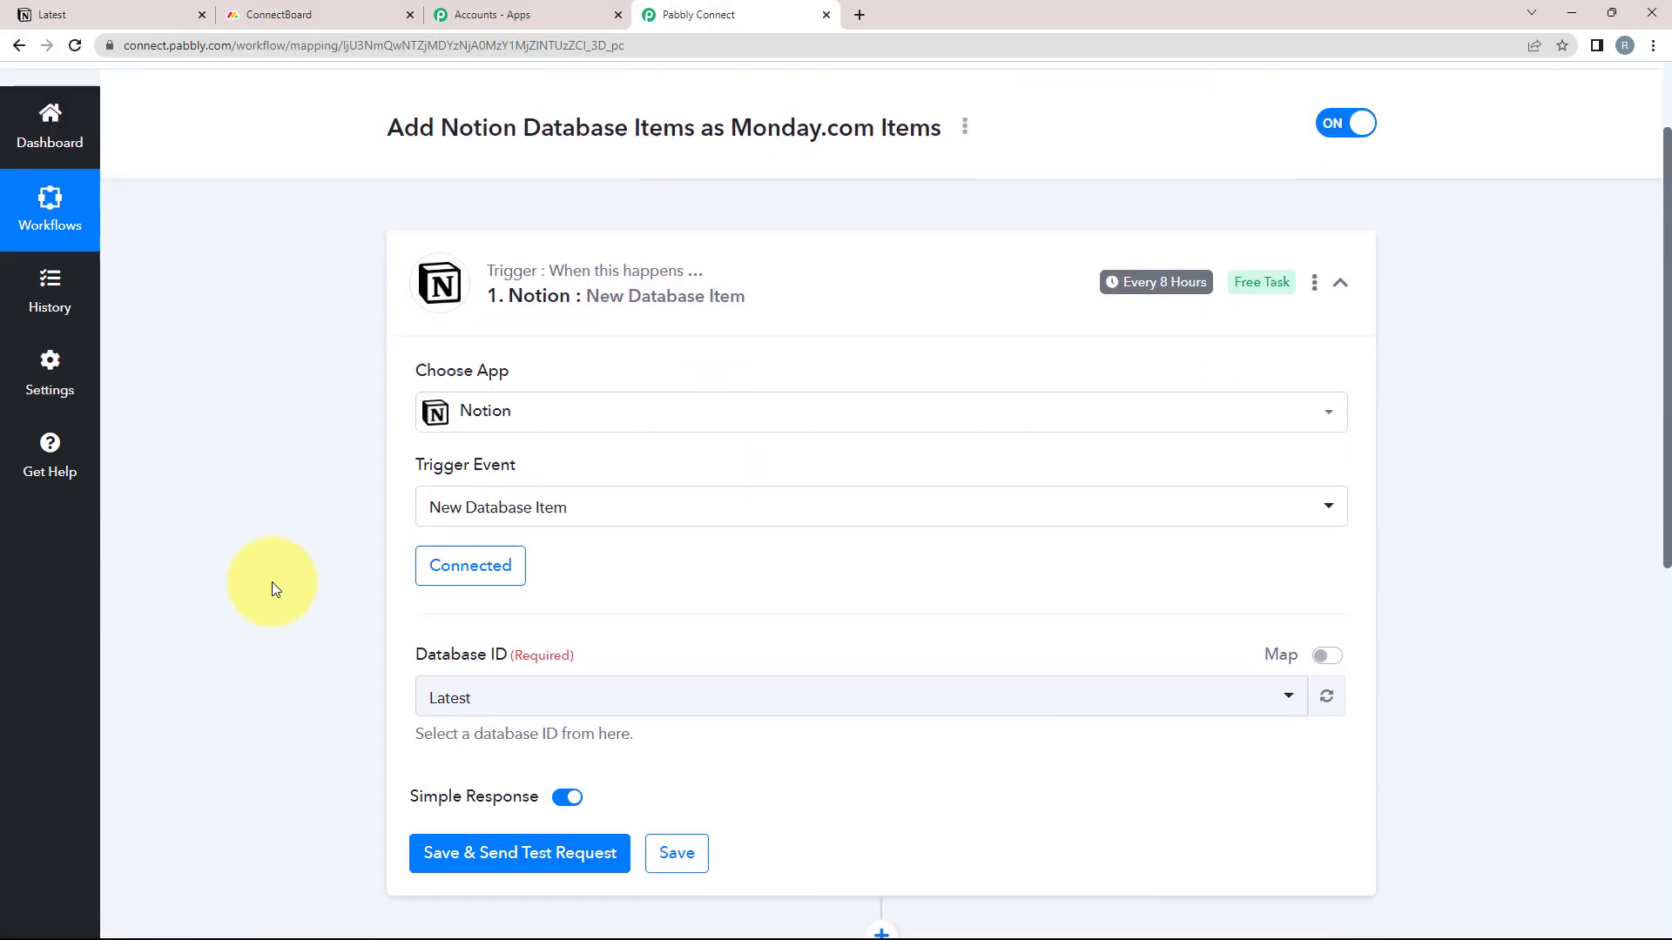
Choose Latest as the trigger's Database ID, confirming it matches the Notion database title
click(513, 675)
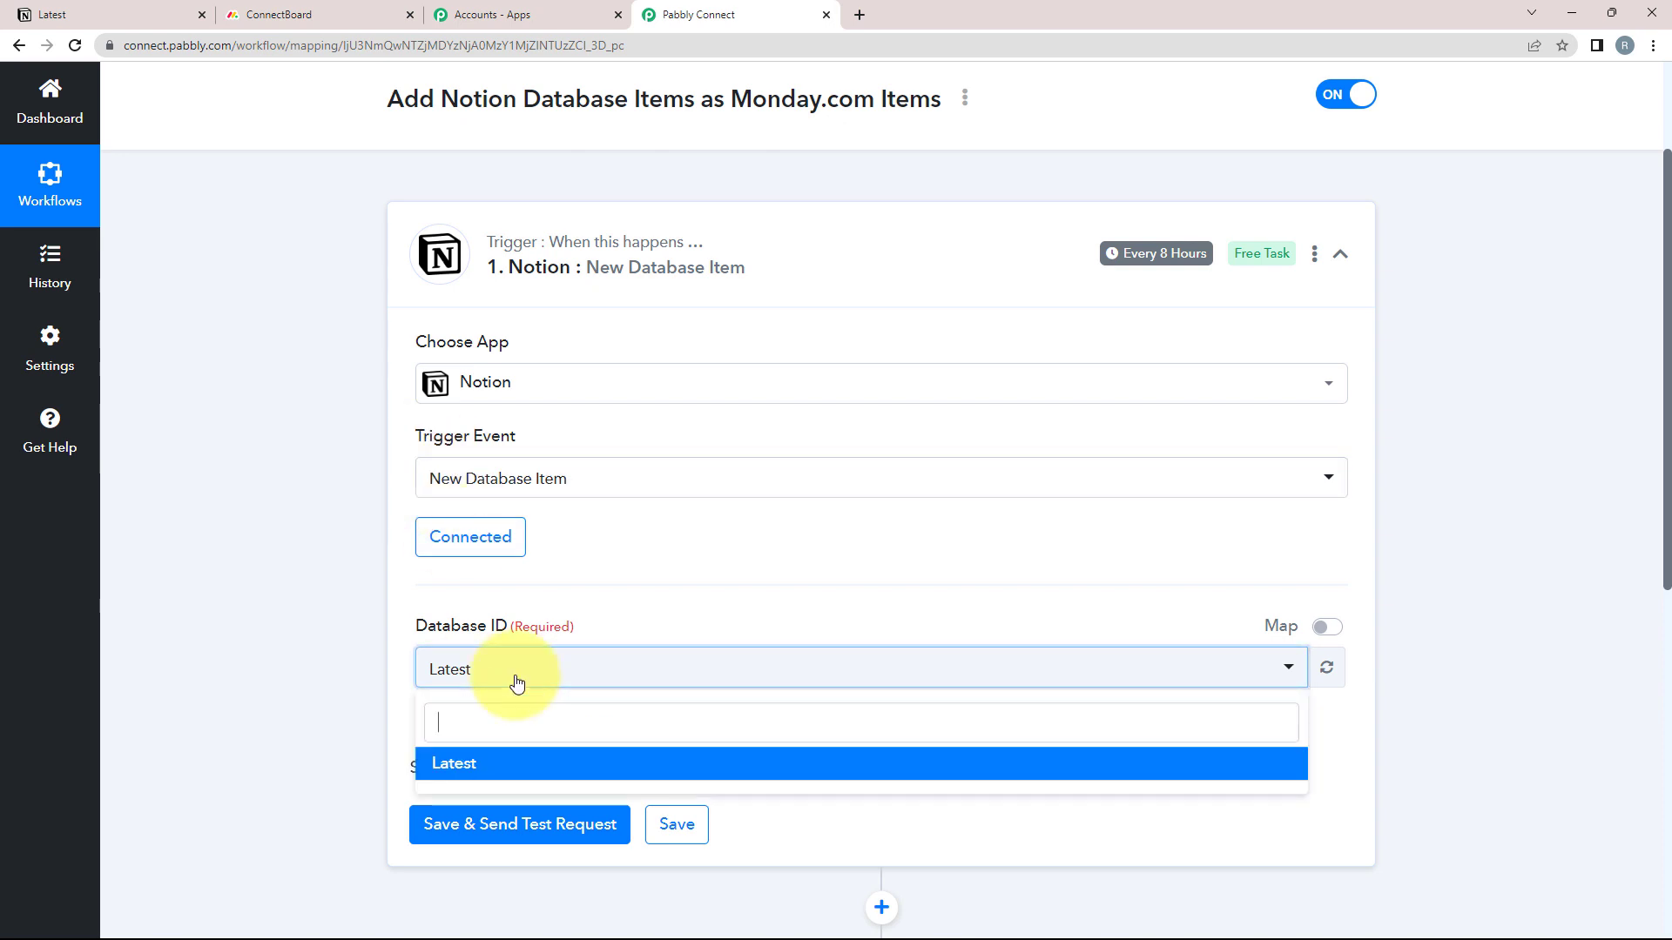
click(465, 772)
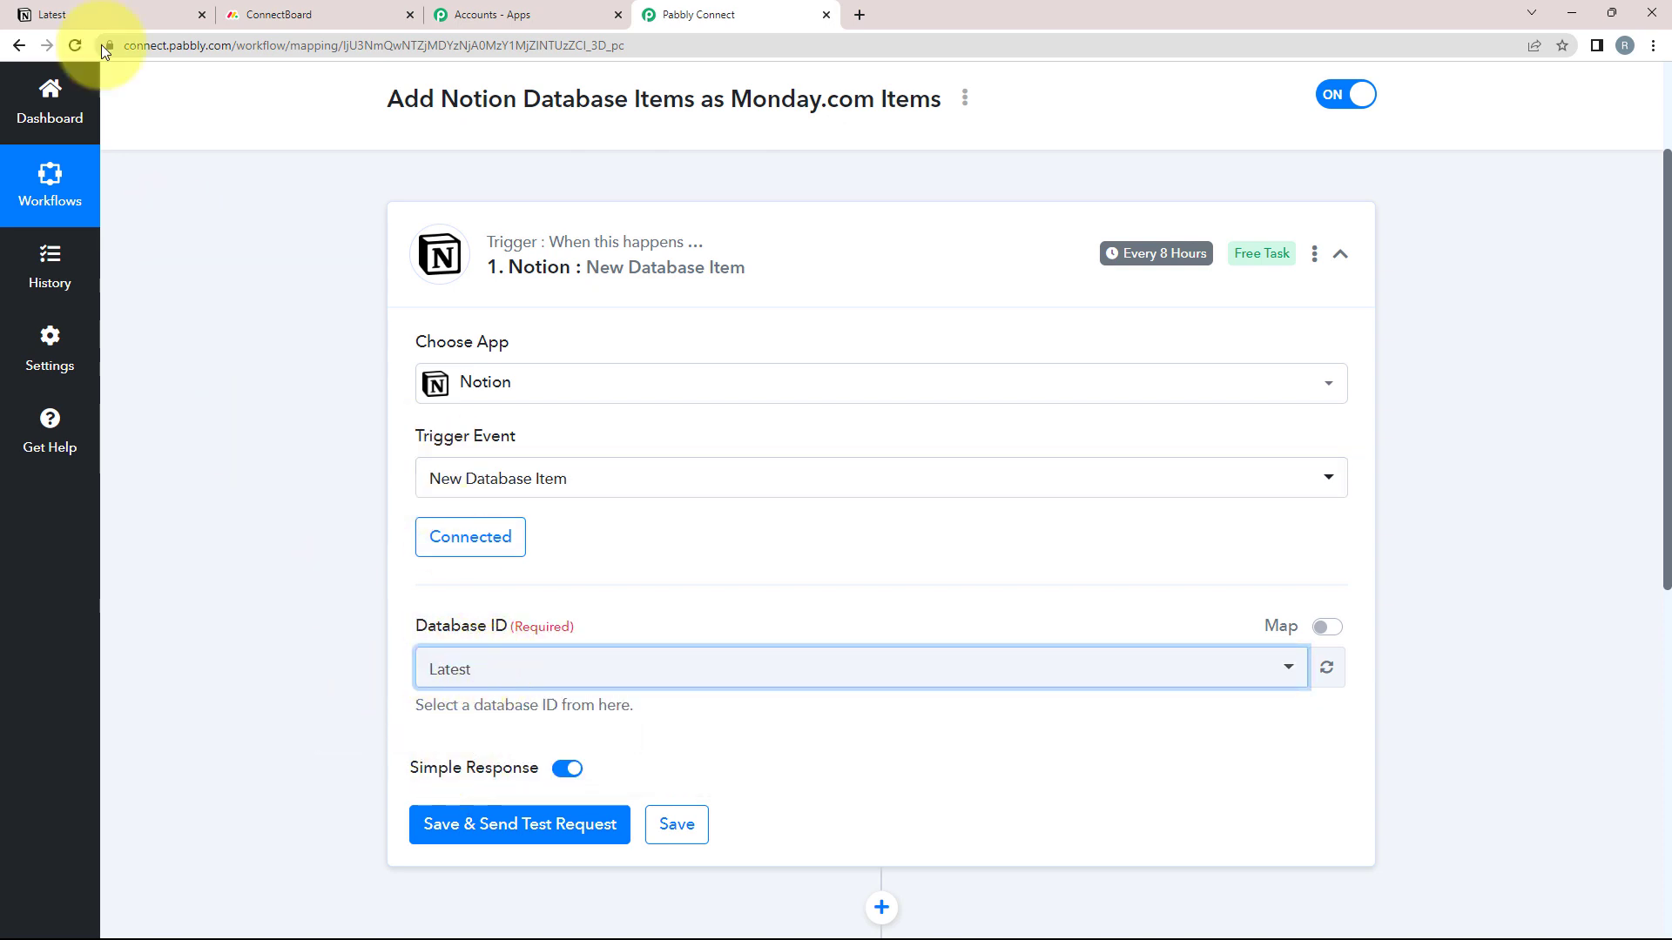
click(109, 15)
double_click(375, 170)
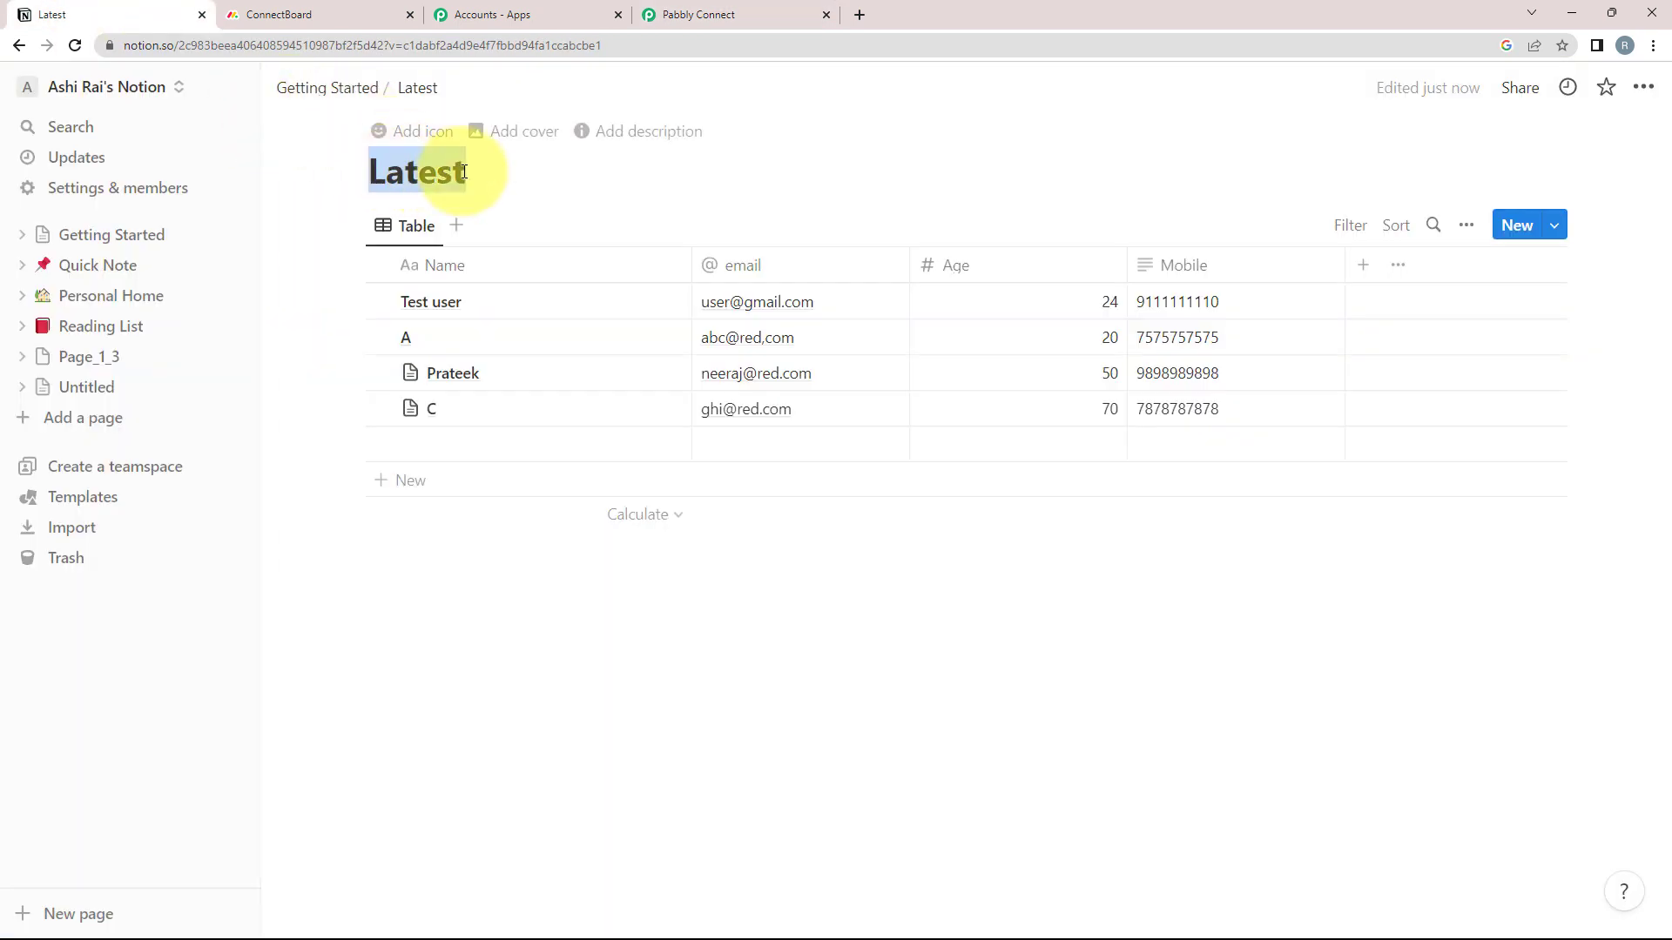
click(766, 10)
click(446, 670)
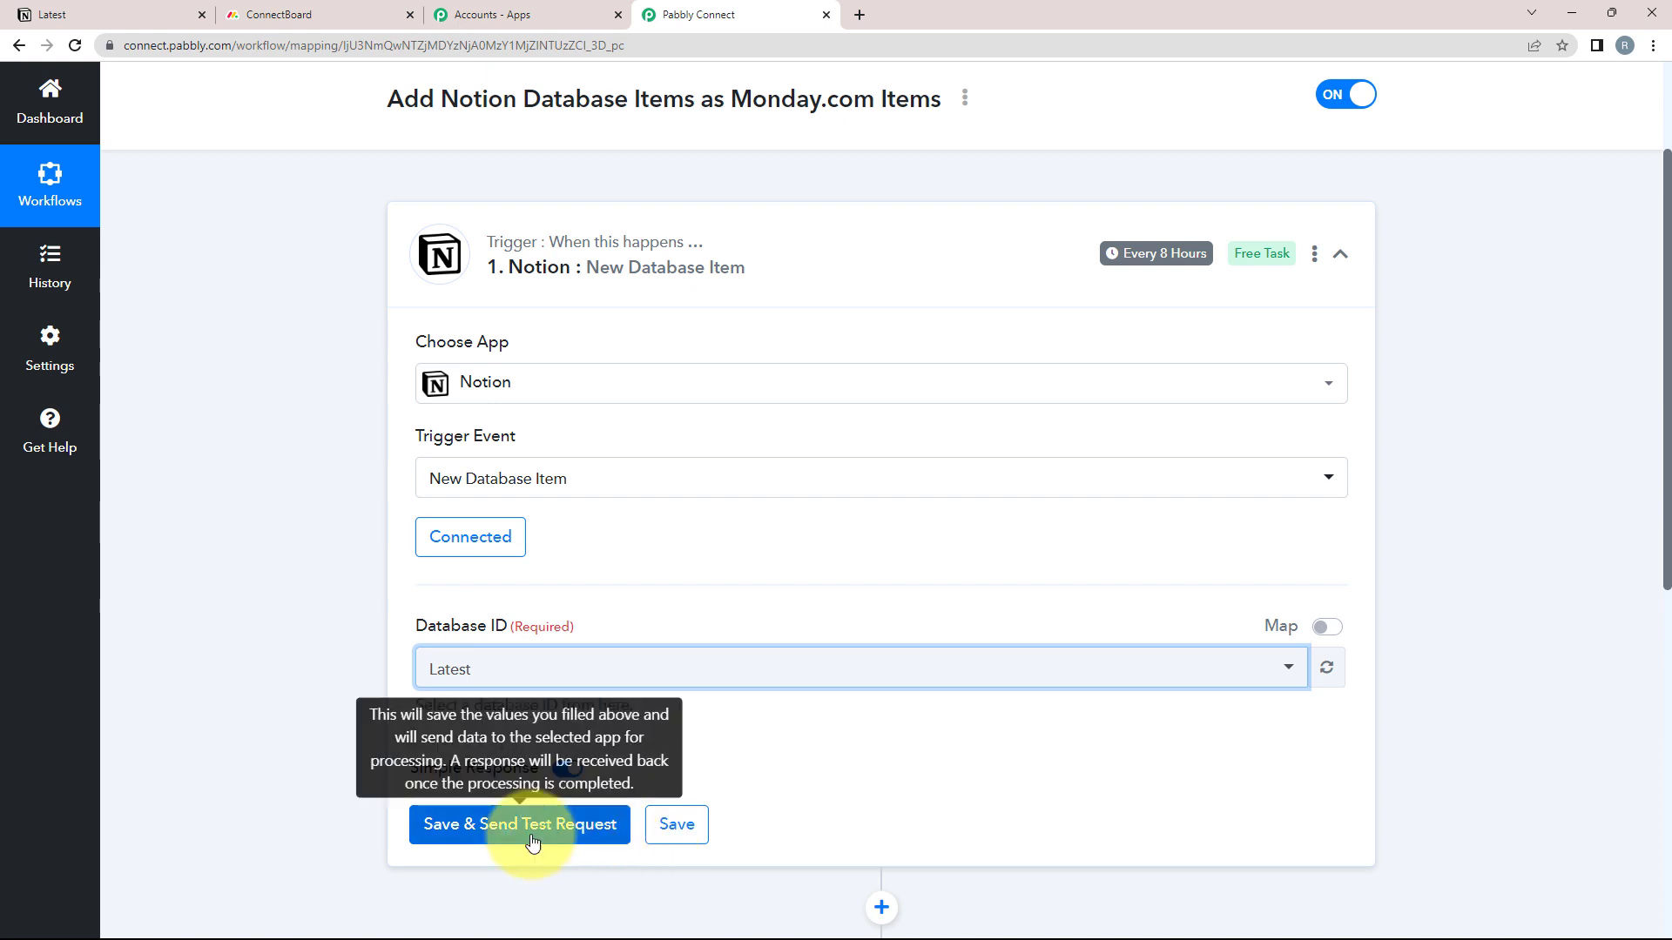
click(60, 12)
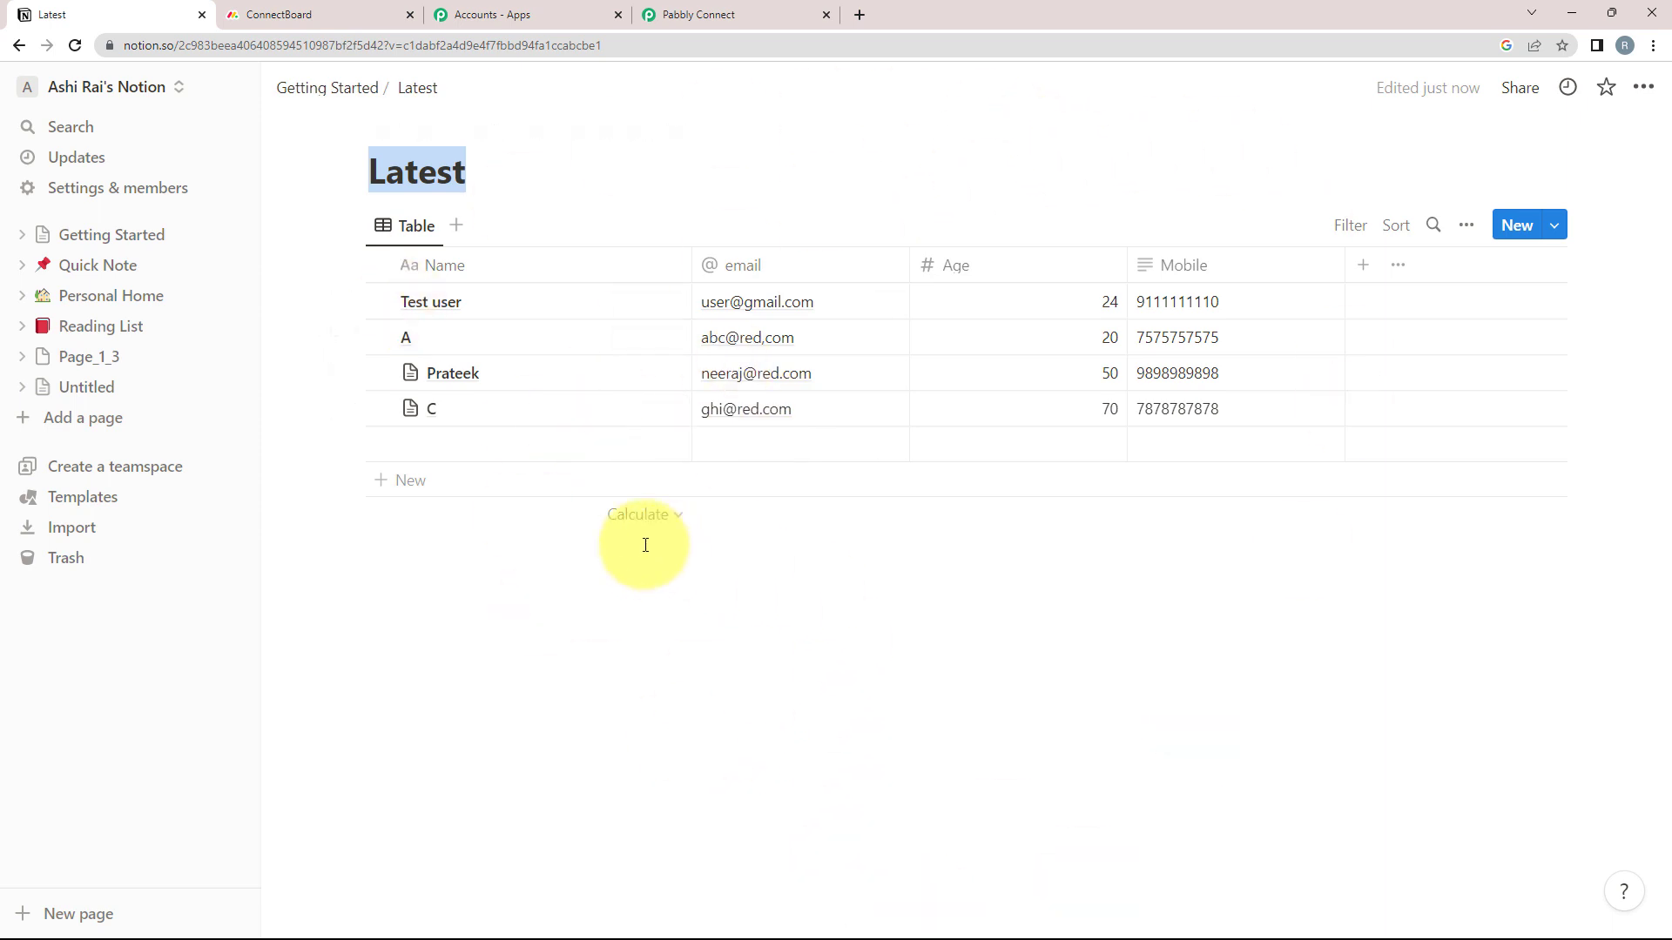
Add a new Latest row with the contact's name, e-mail, age 18 and mobile number
click(842, 609)
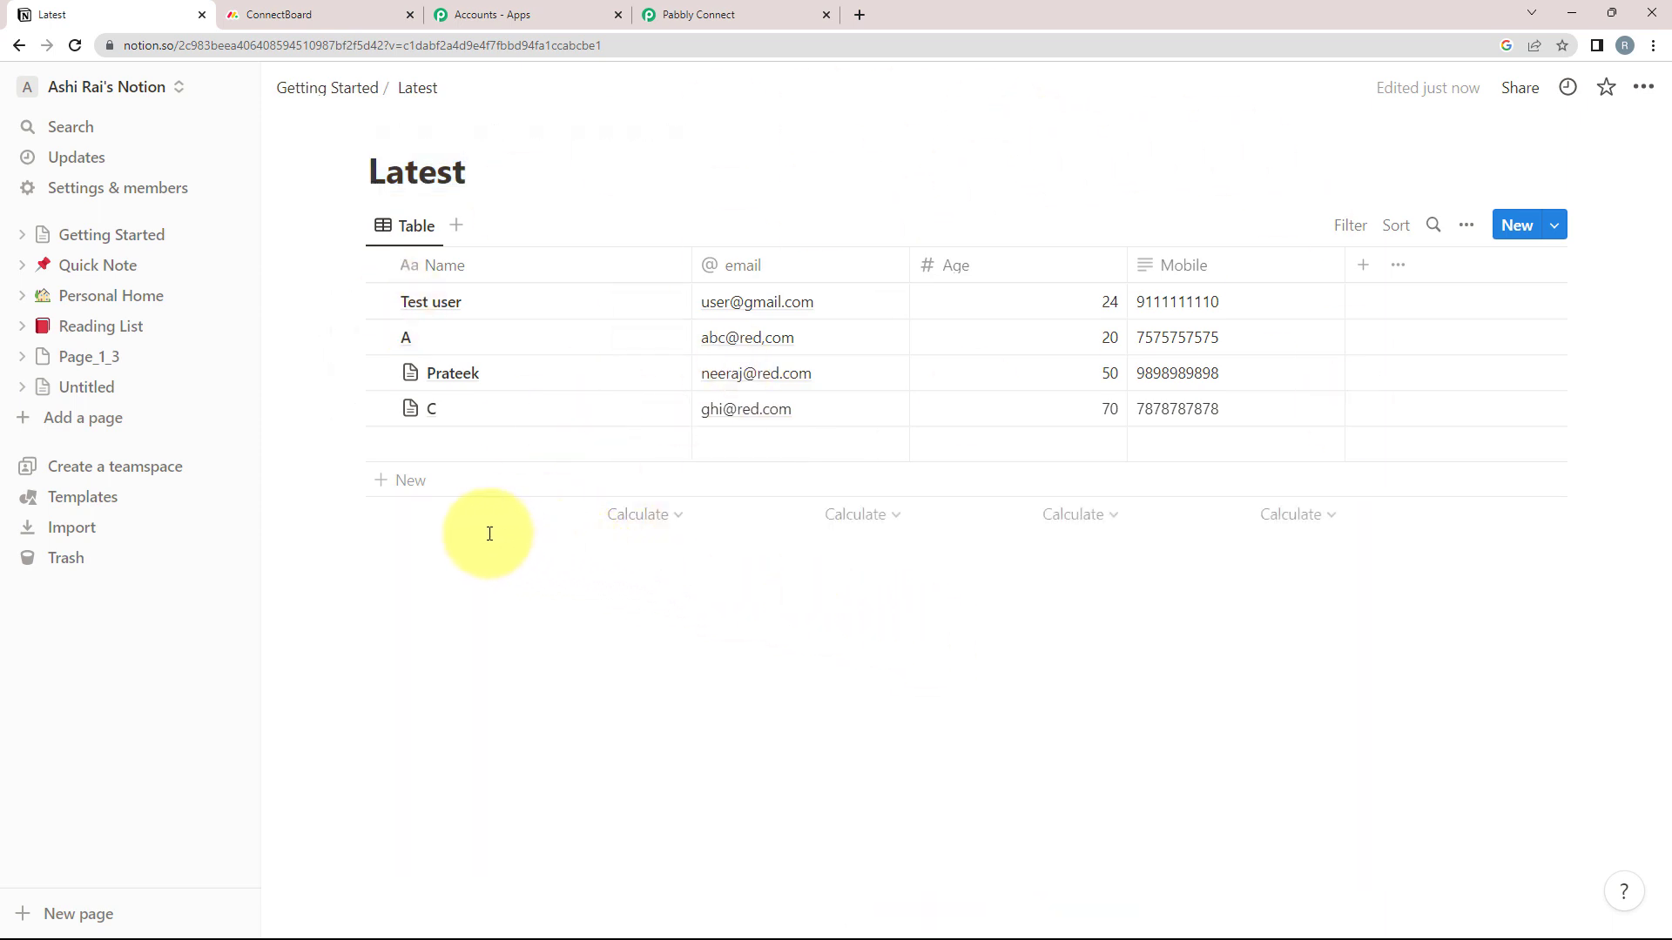
click(1512, 226)
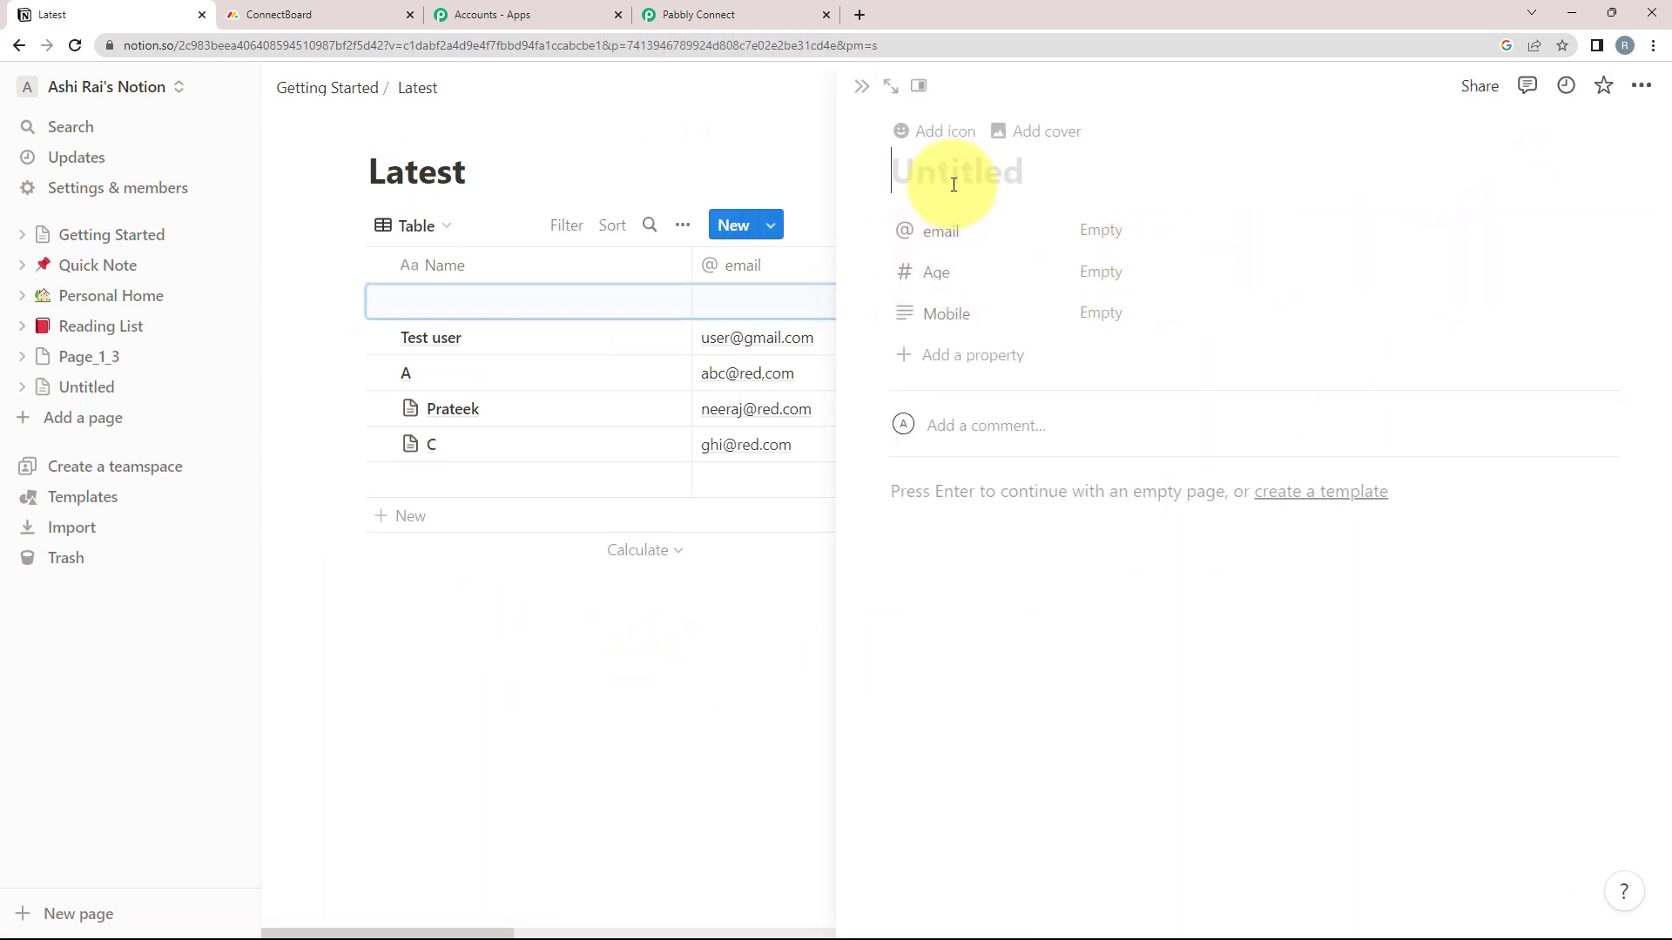
key(Tab)
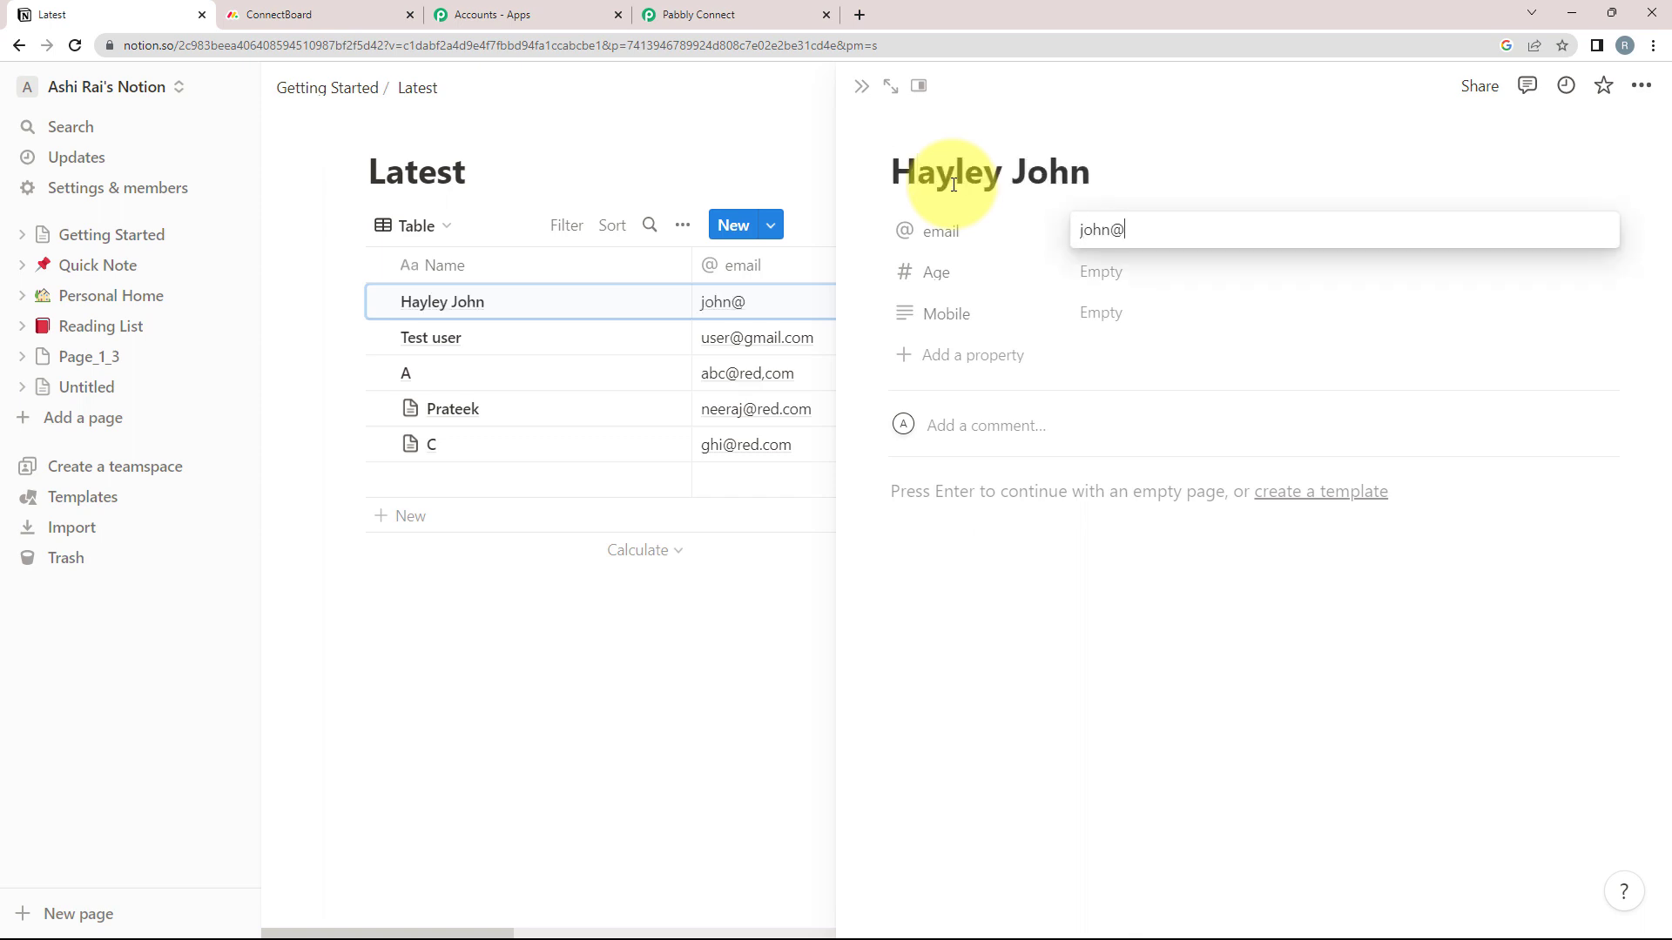
key(Tab)
text(18)
key(Tab)
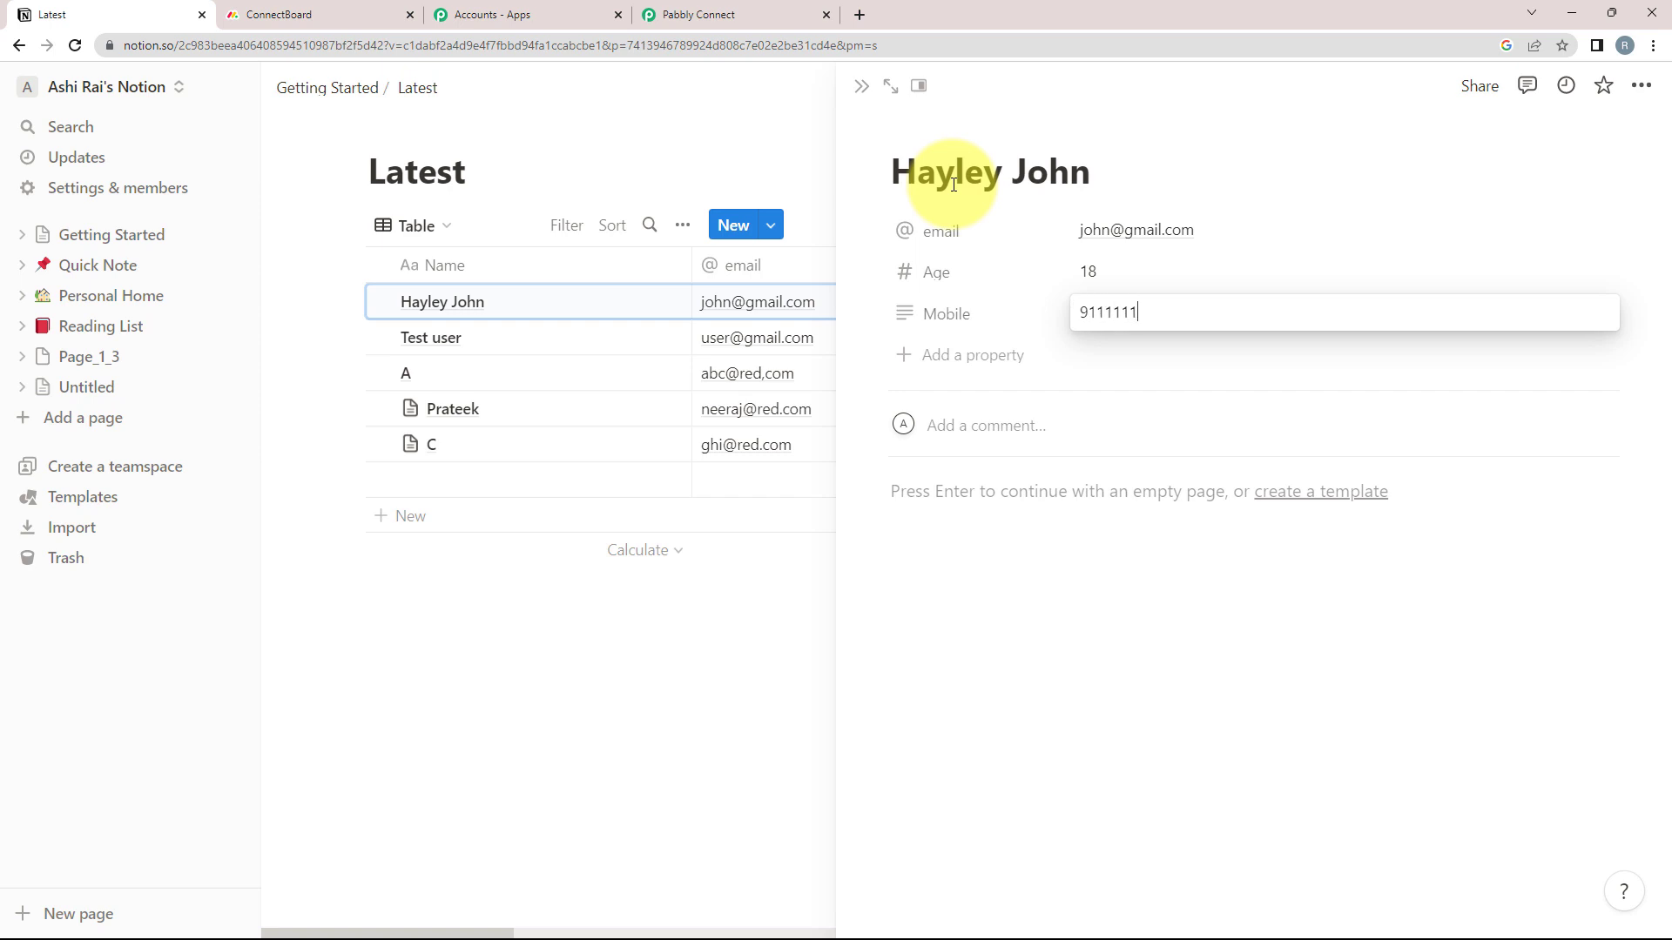
click(740, 624)
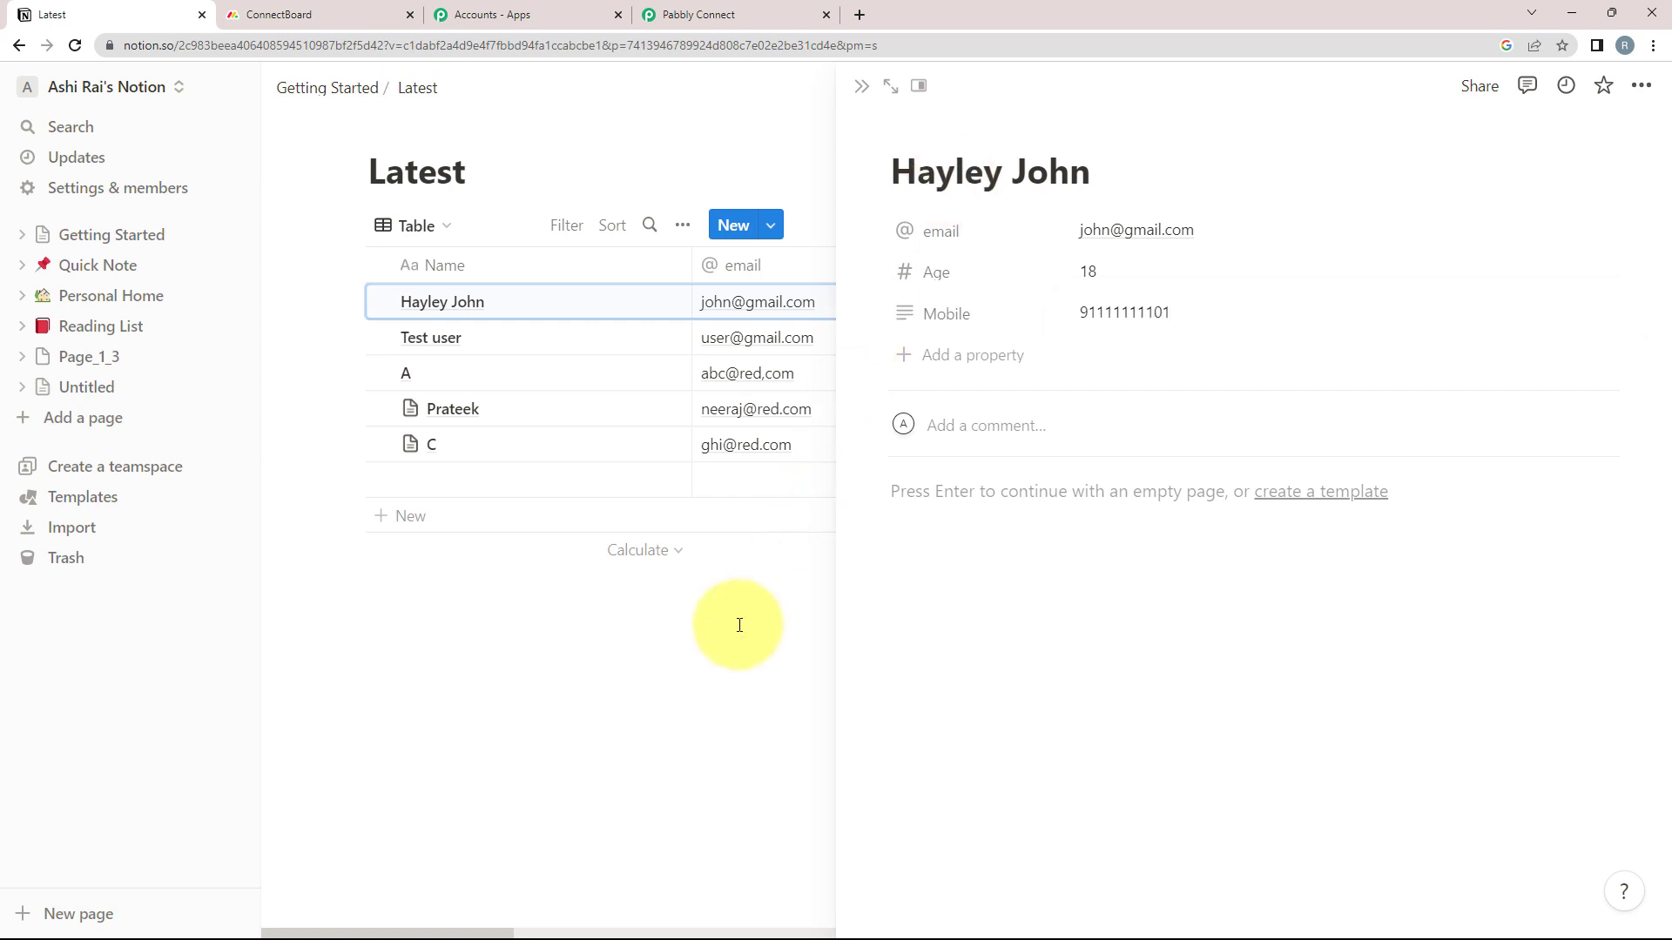
click(591, 655)
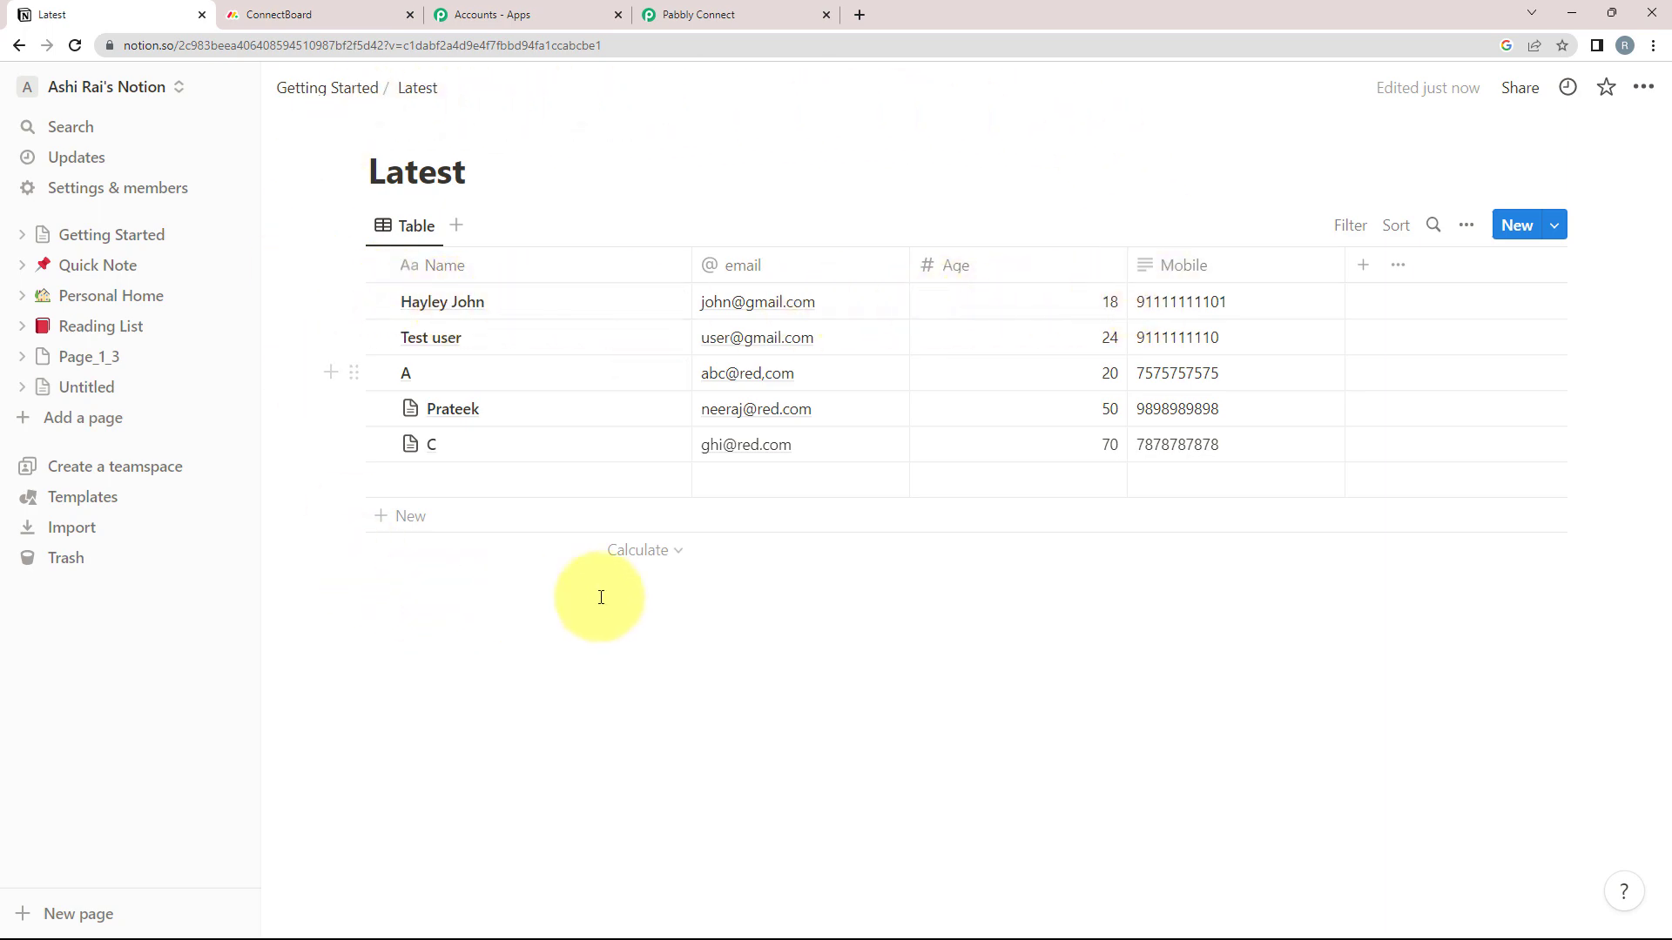
click(736, 15)
Save and send a test request, checking the received name, email and mobile values
scroll(349, 575, down, 3)
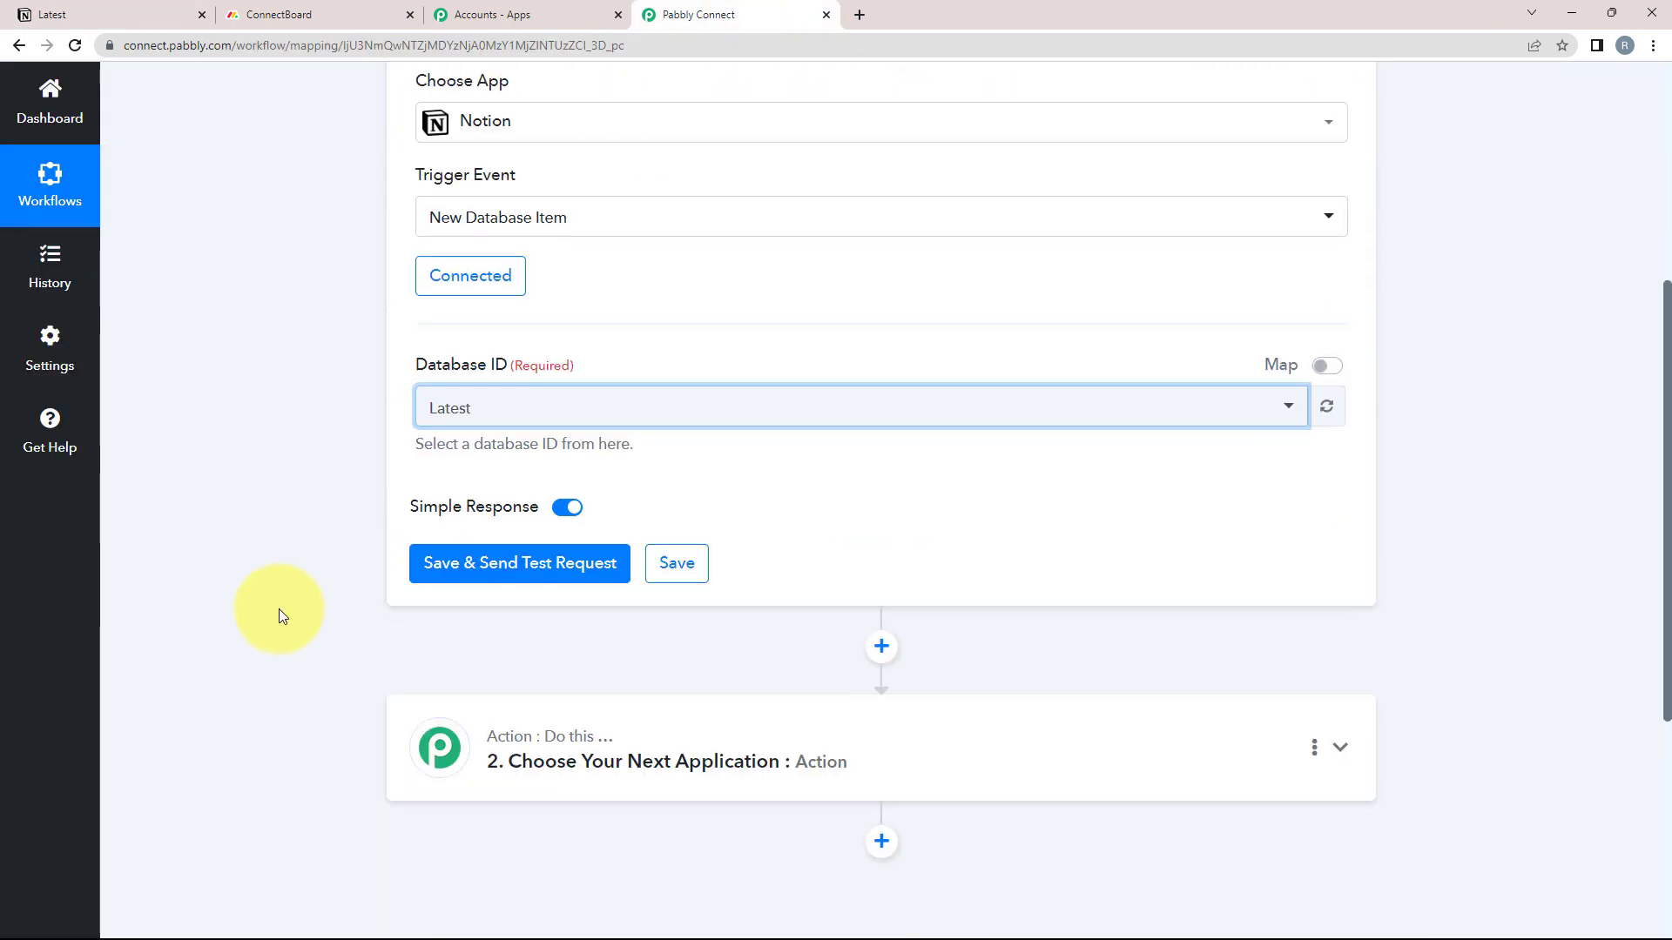
click(474, 575)
scroll(358, 574, down, 2)
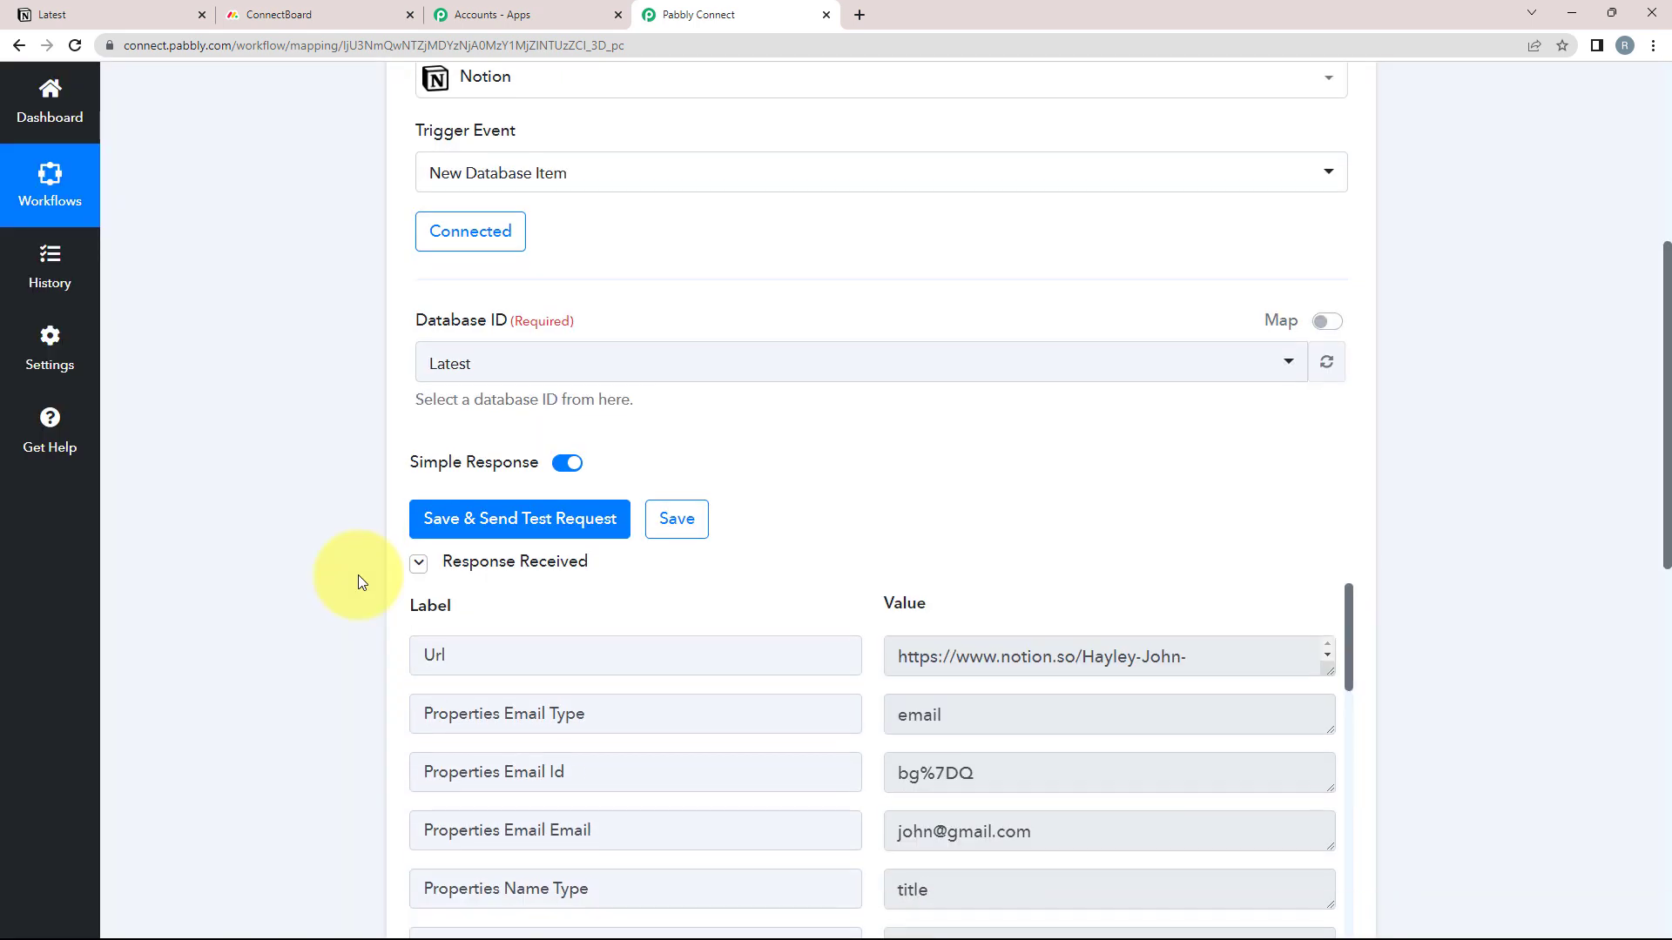
scroll(815, 720, down, 2)
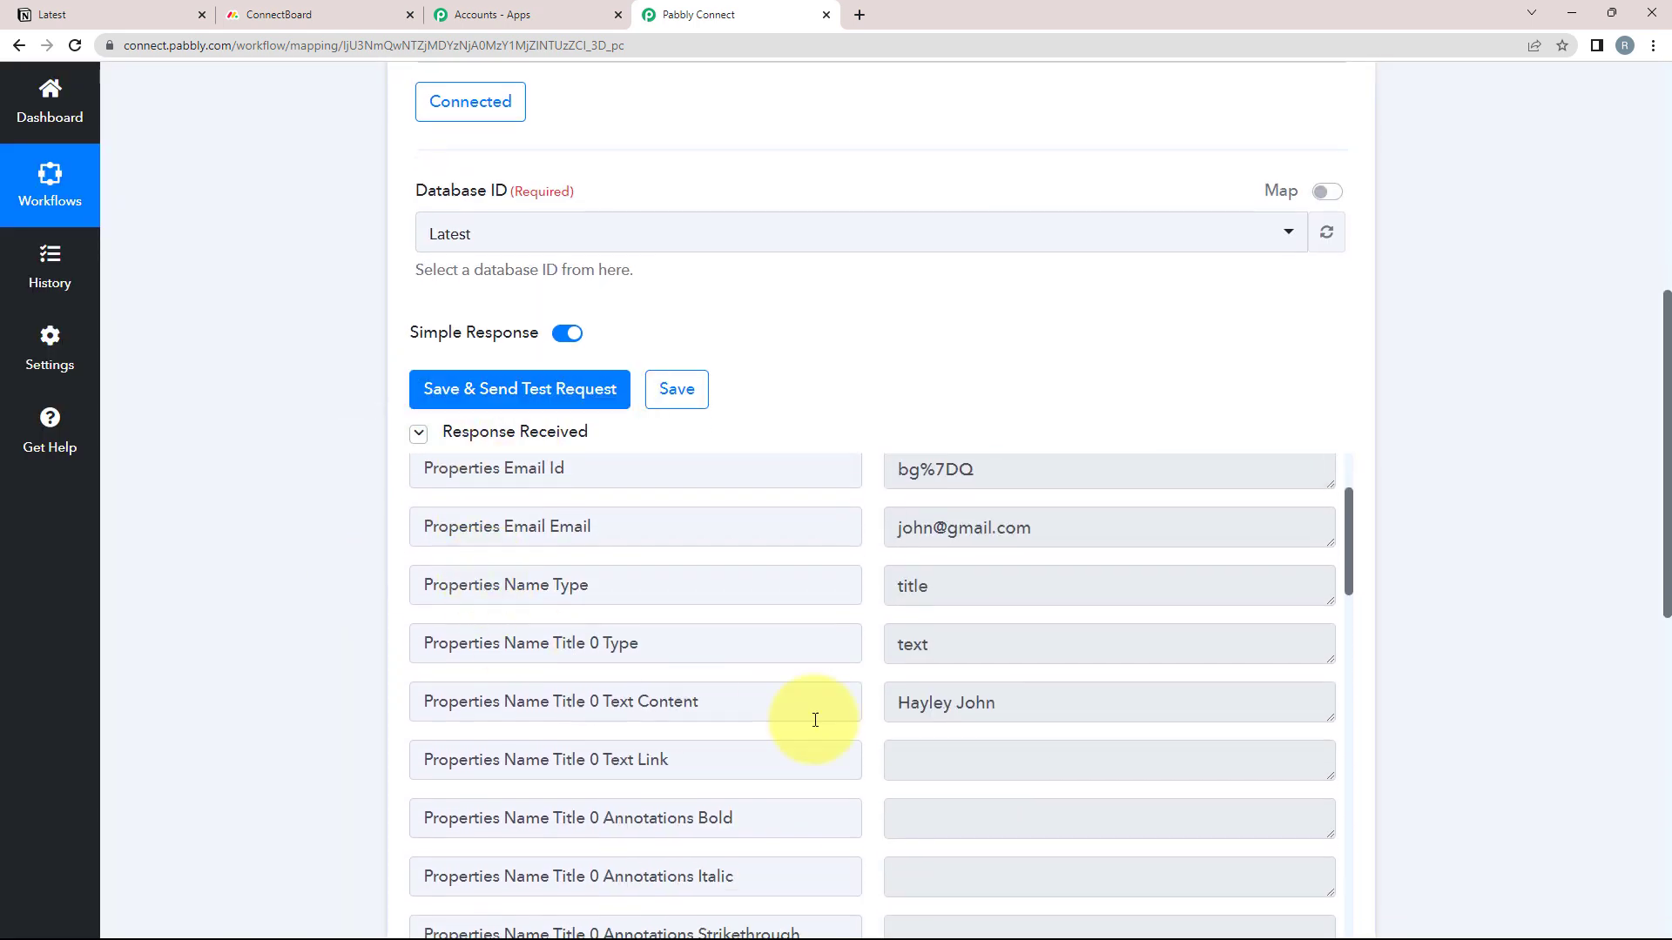
click(1008, 702)
click(1071, 526)
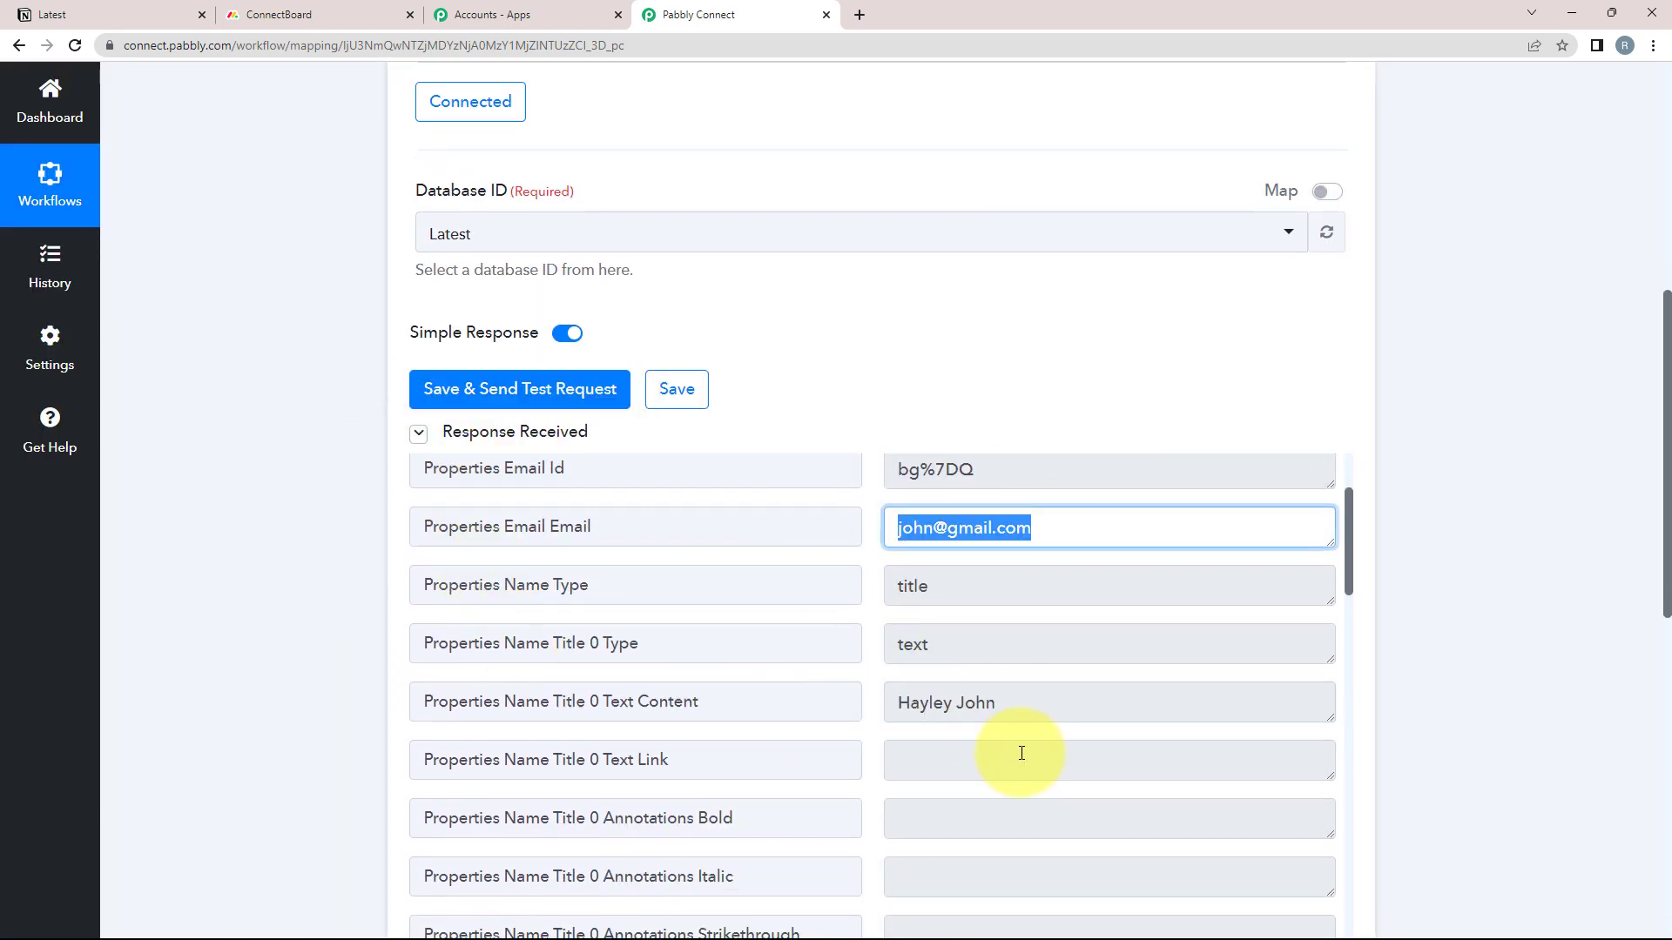
scroll(1025, 752, down, 4)
scroll(1025, 752, down, 7)
click(1068, 505)
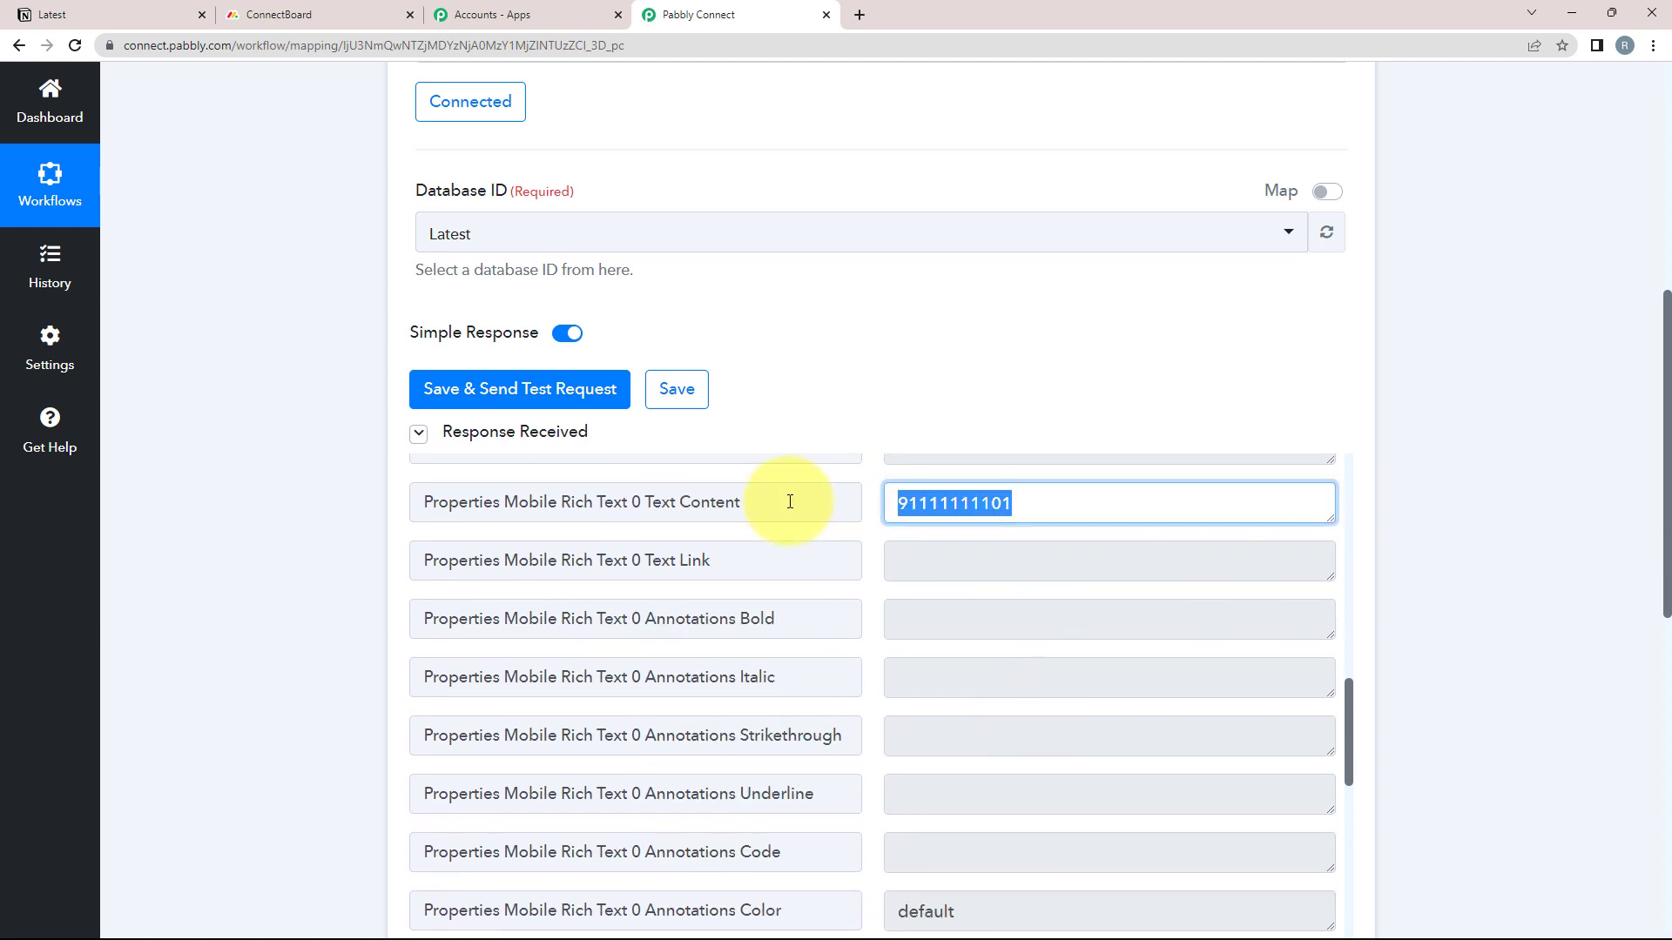
scroll(502, 659, up, 2)
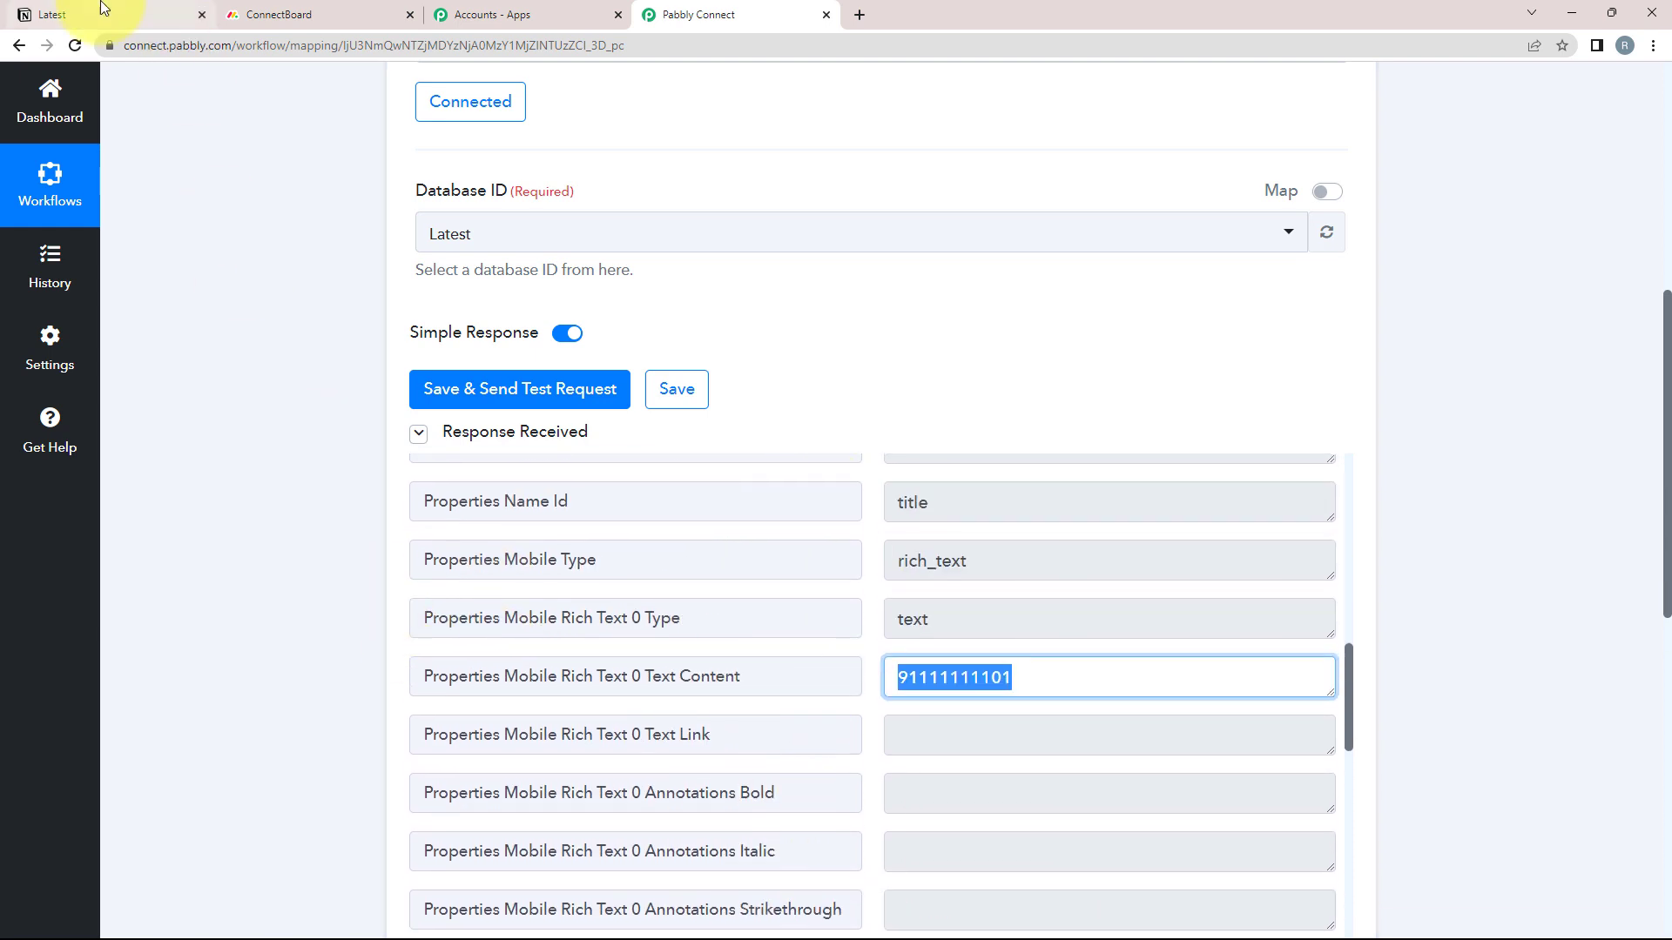
Compare the test response against the Notion table and review the full response
click(44, 14)
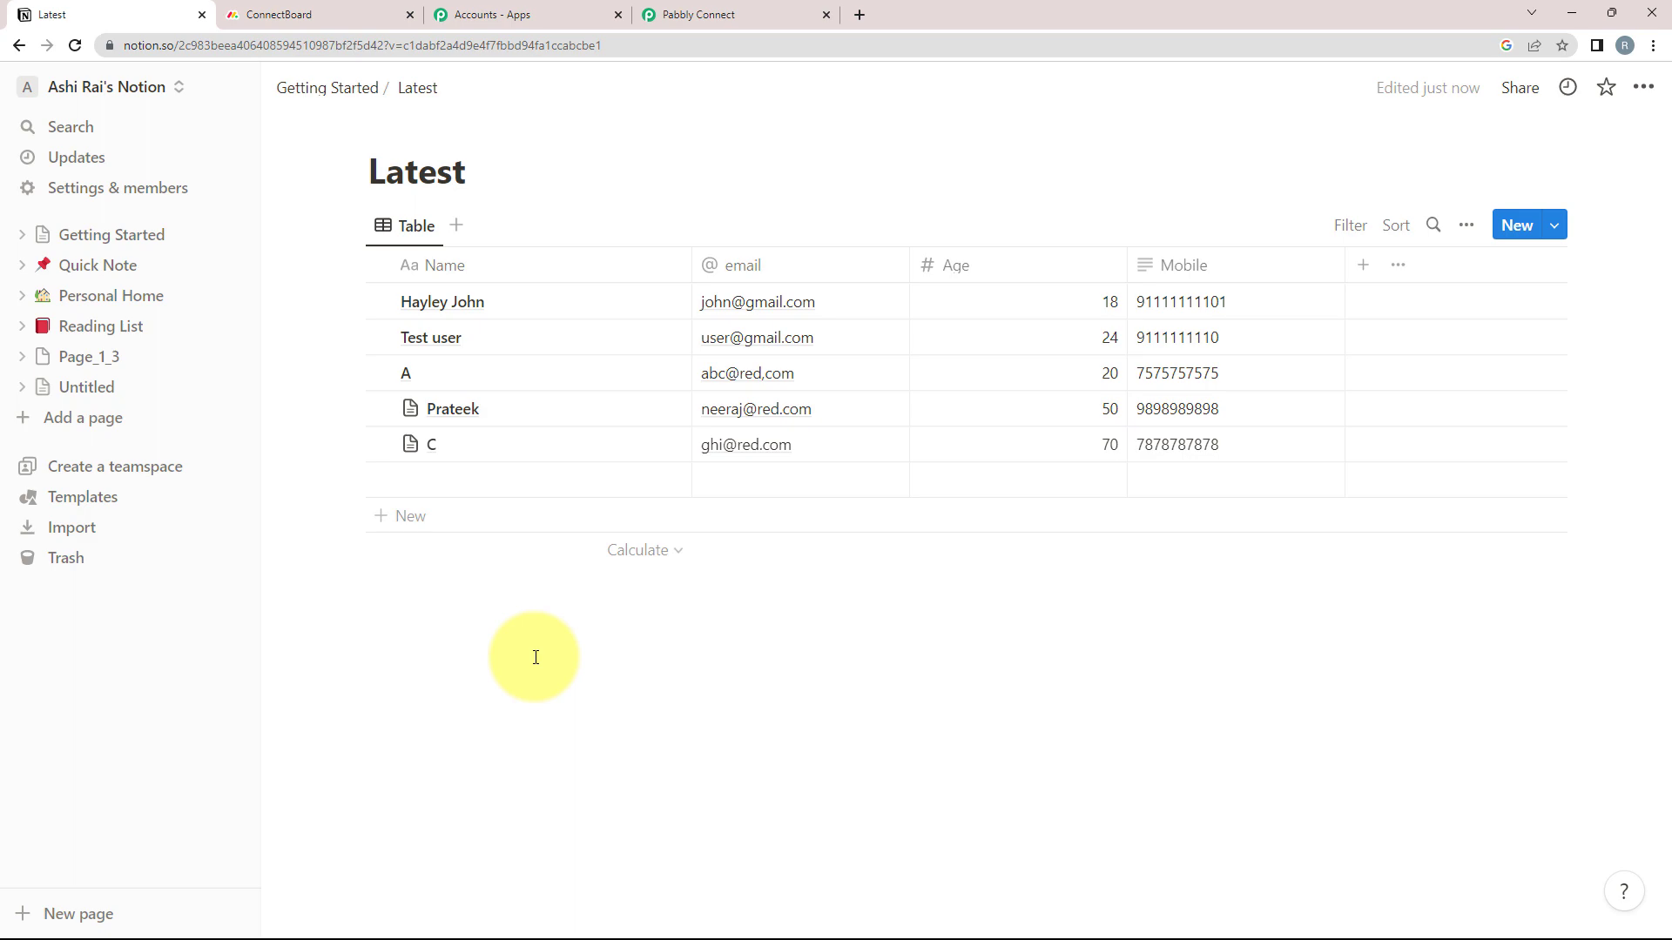
click(774, 20)
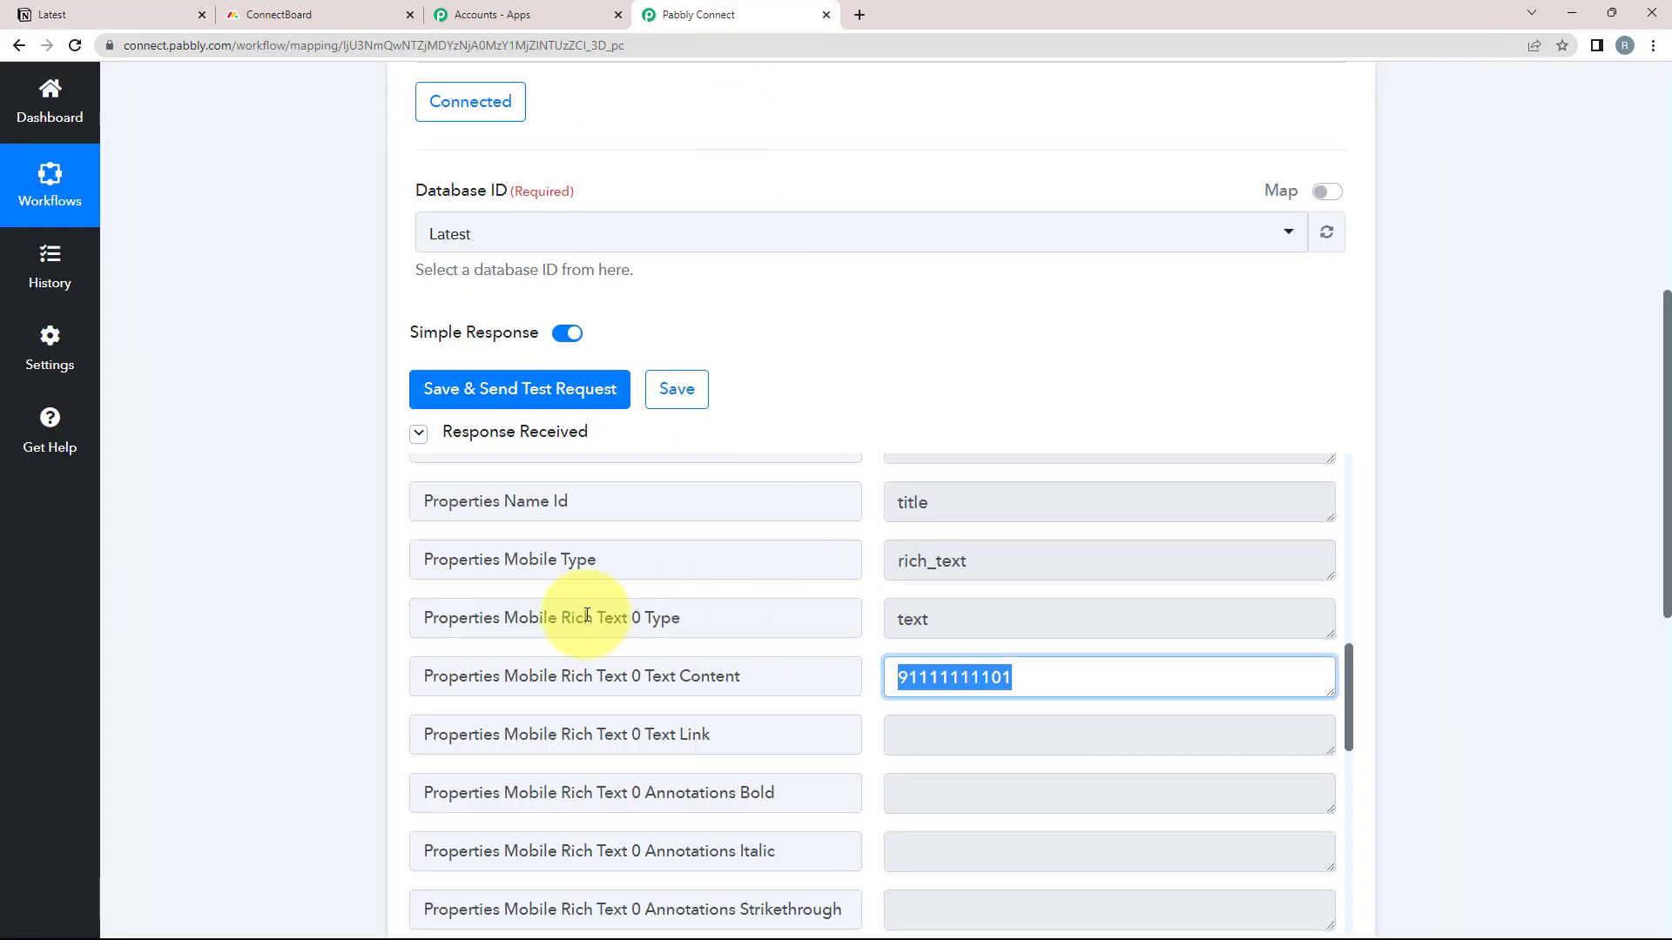
scroll(442, 603, up, 8)
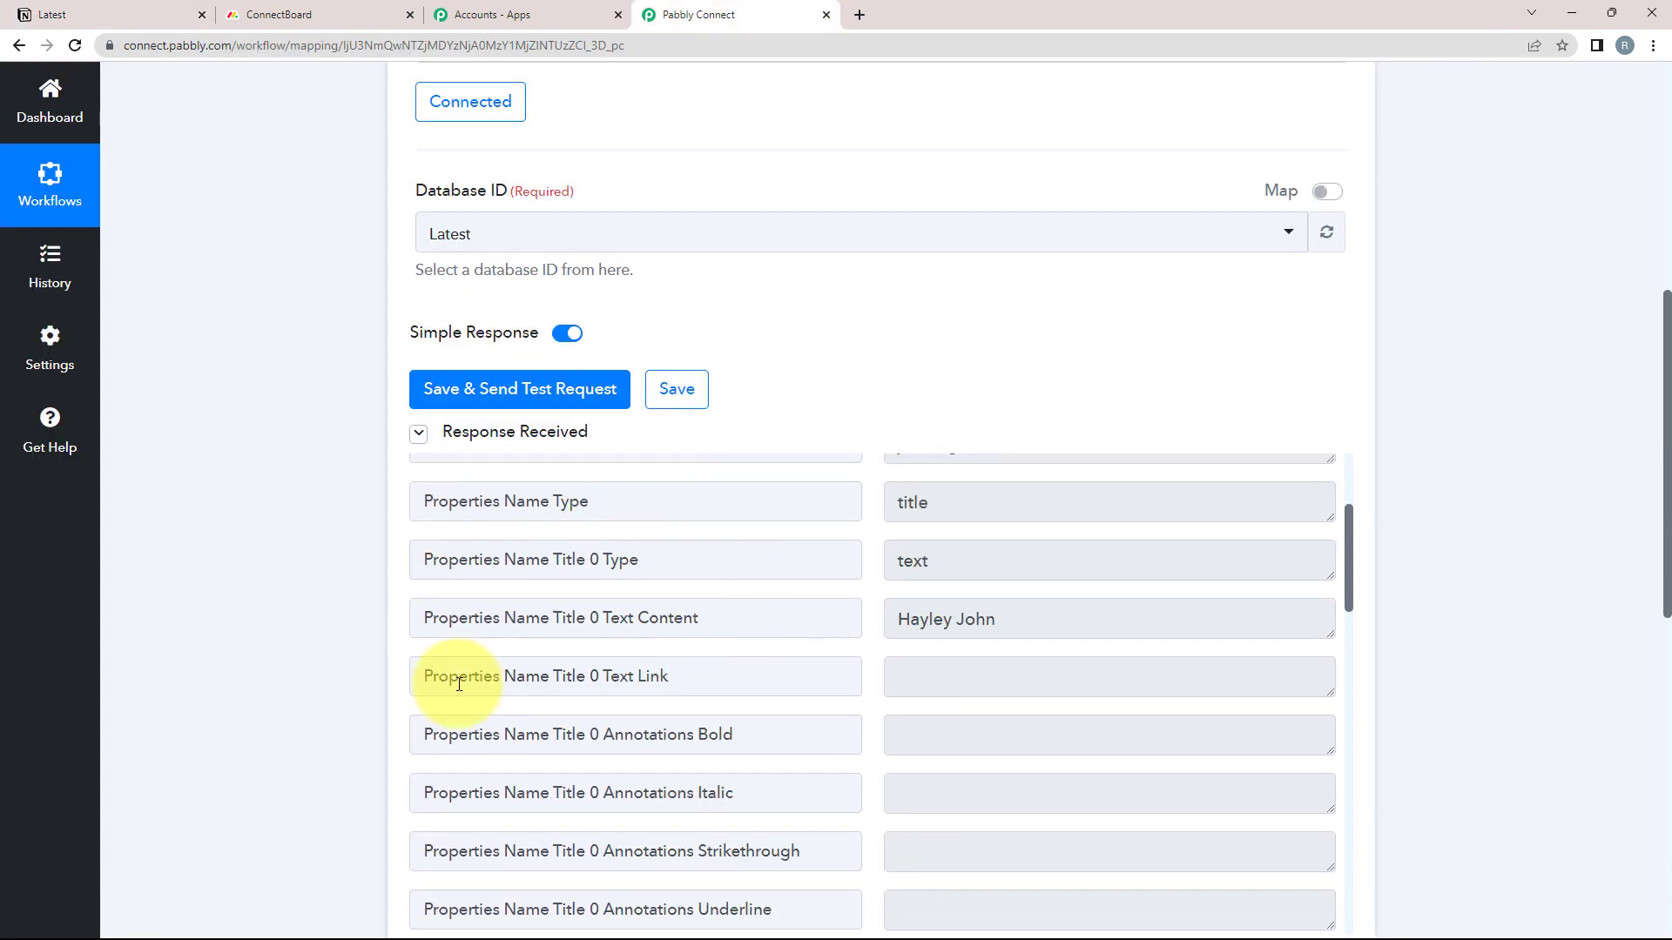
scroll(275, 619, up, 10)
mouse_move(1162, 436)
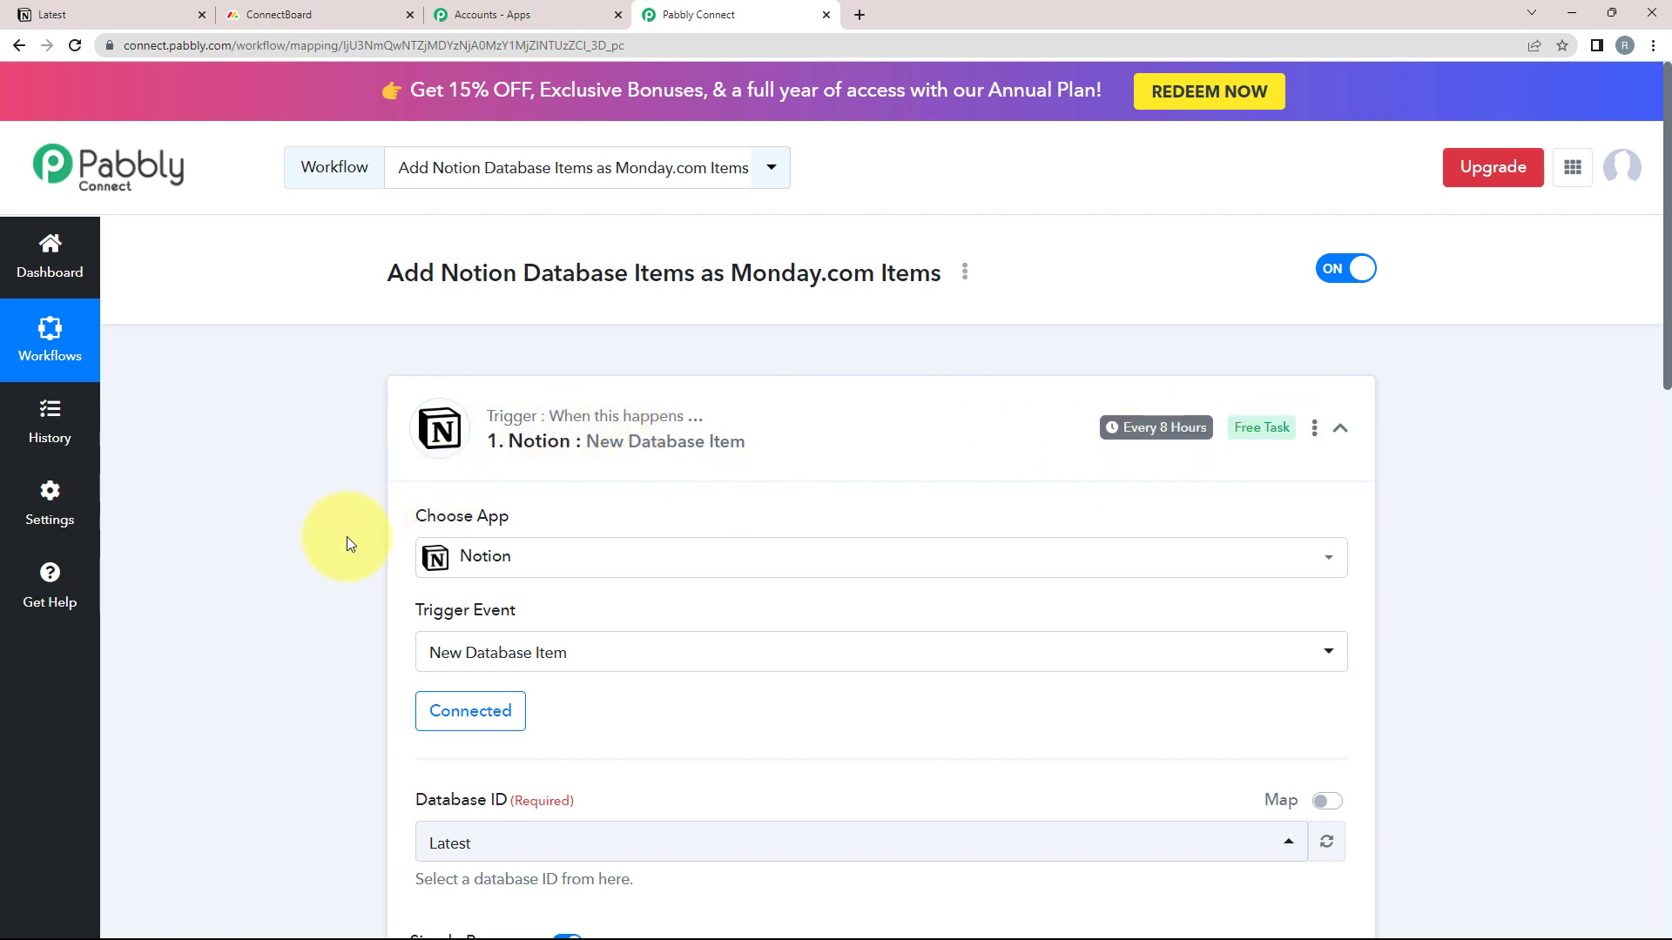
scroll(194, 608, down, 6)
scroll(340, 557, down, 3)
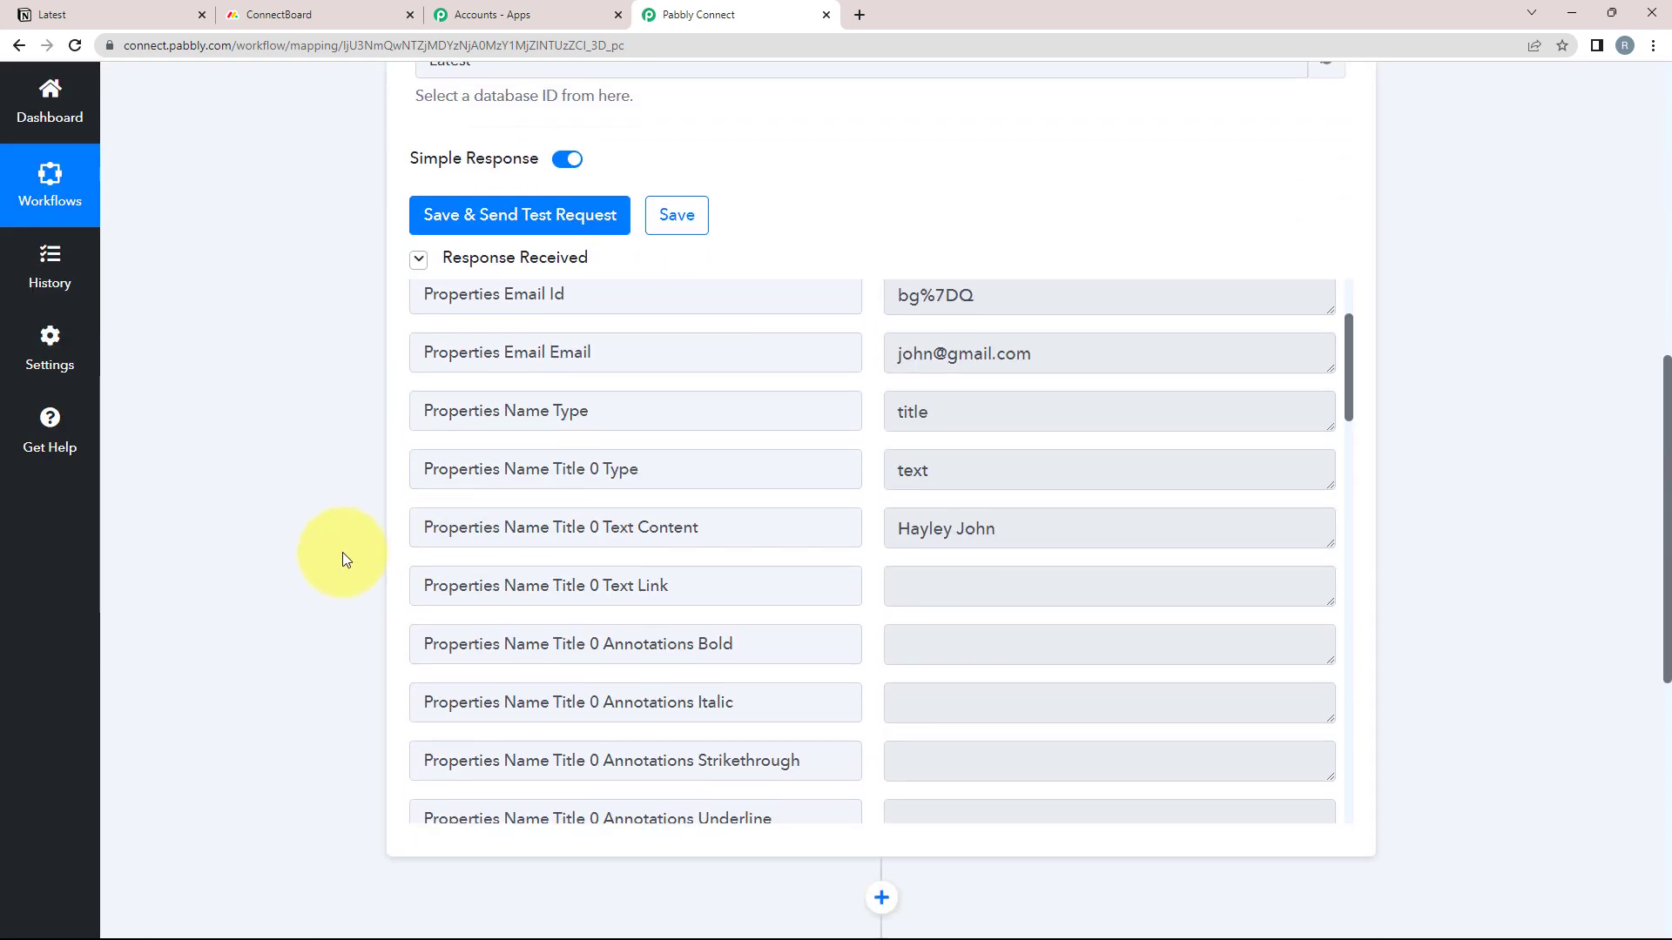
scroll(345, 551, up, 8)
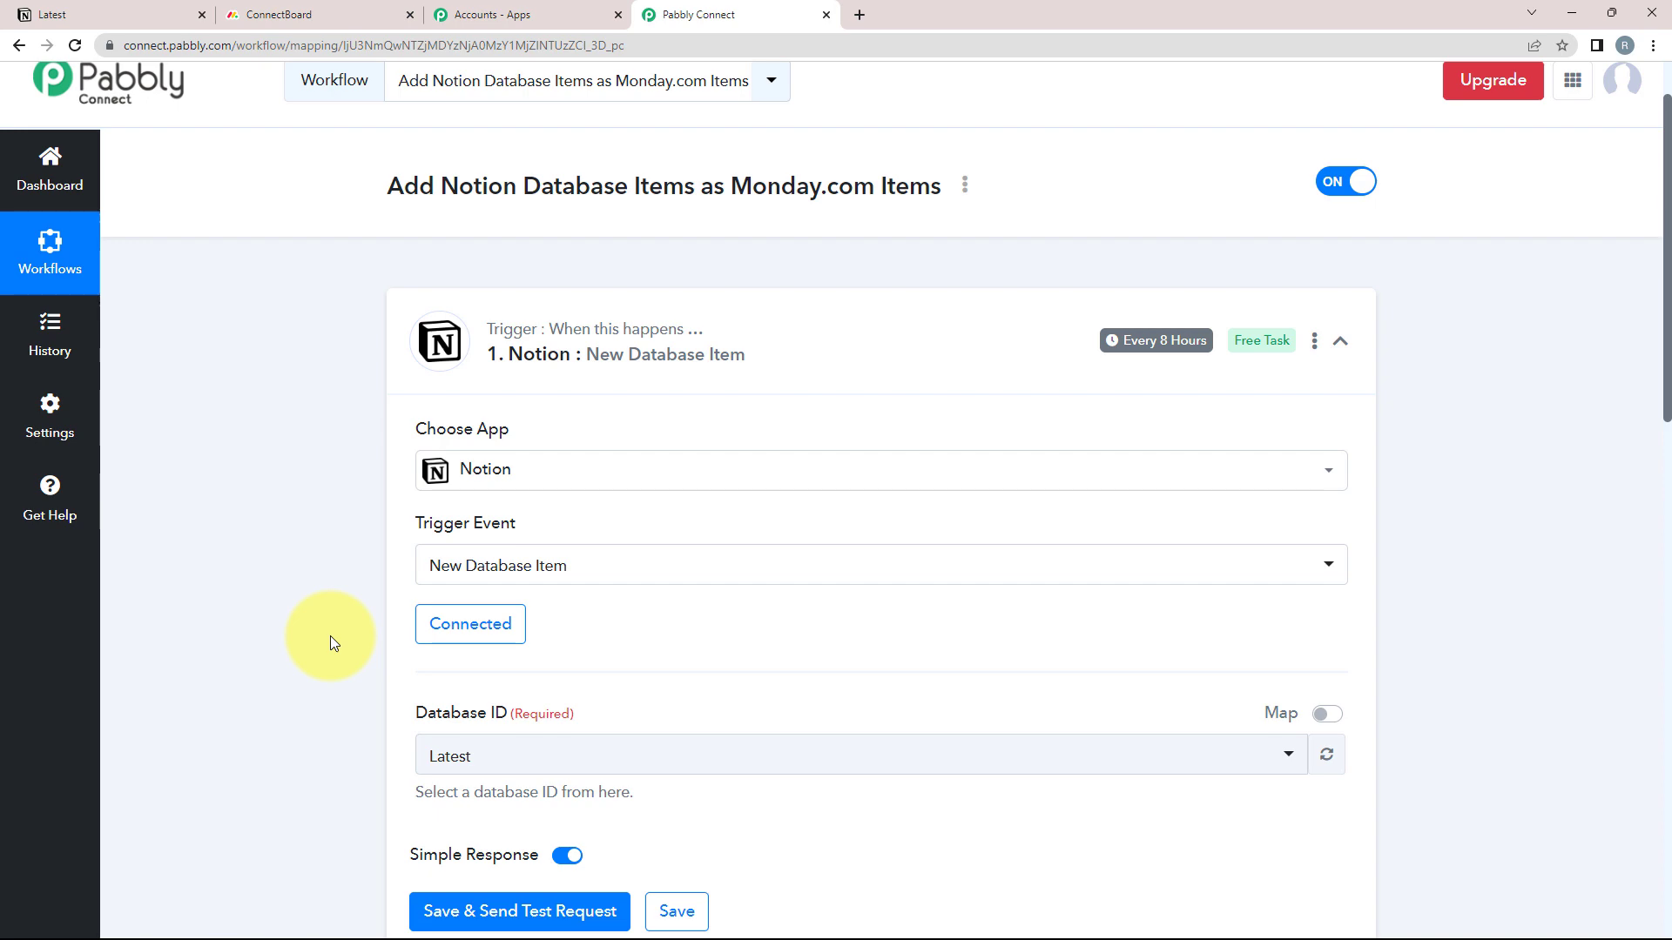
scroll(333, 635, down, 13)
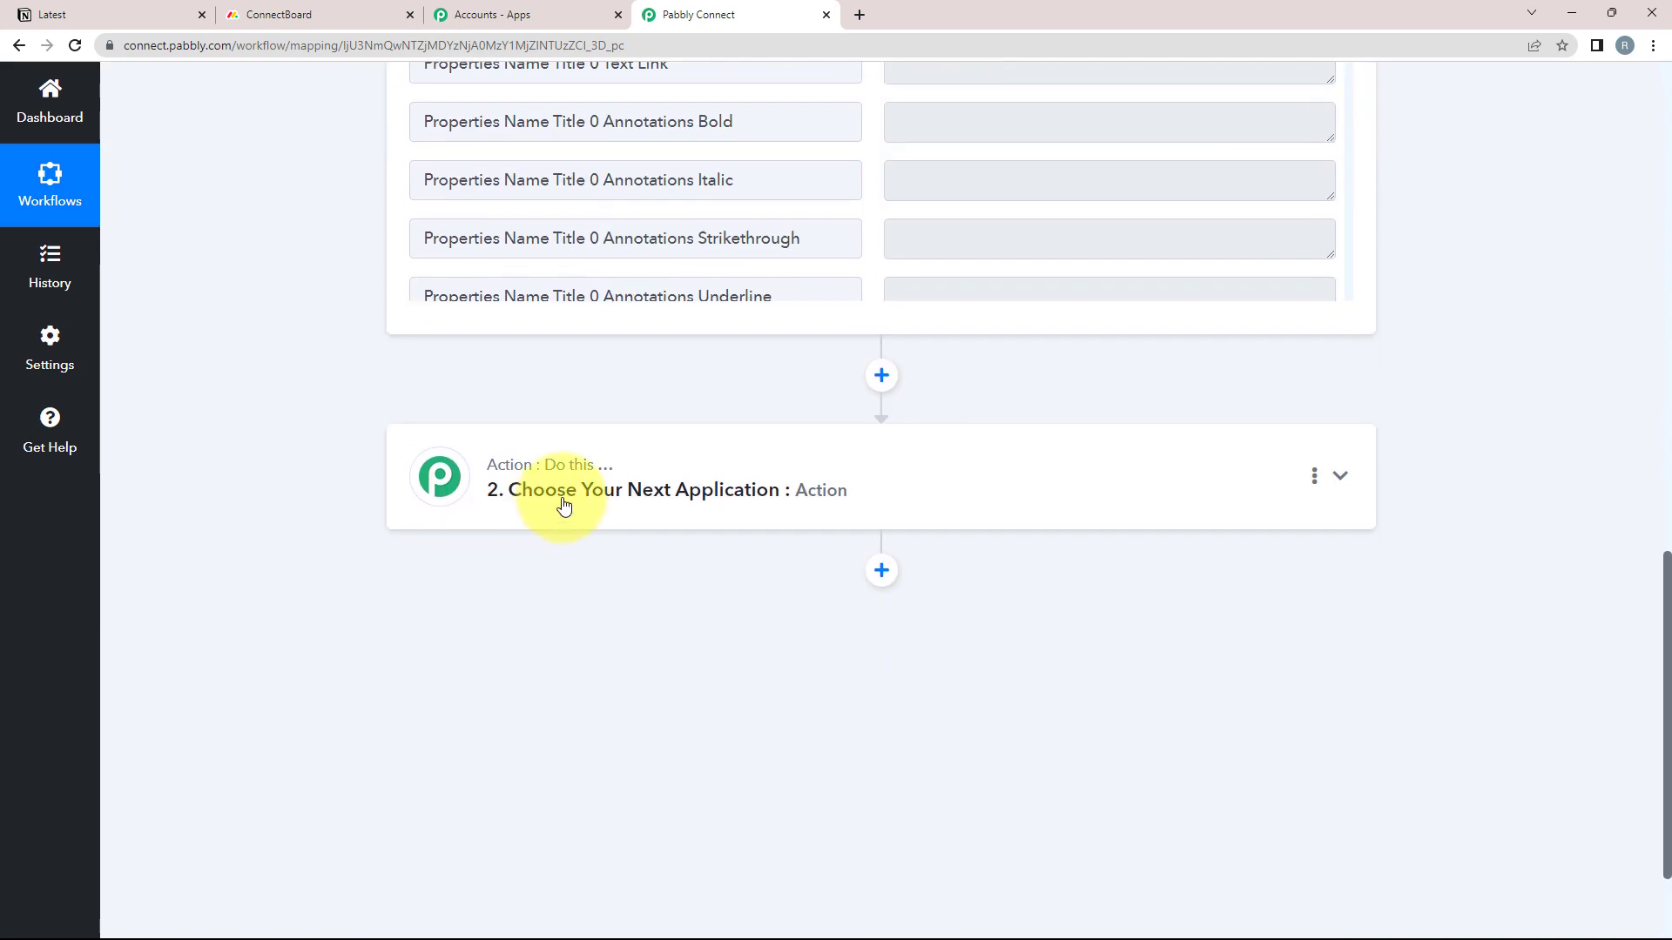
Set the action step to Monday.com, found by searching 'monday', with the Create Item event
click(564, 505)
click(472, 617)
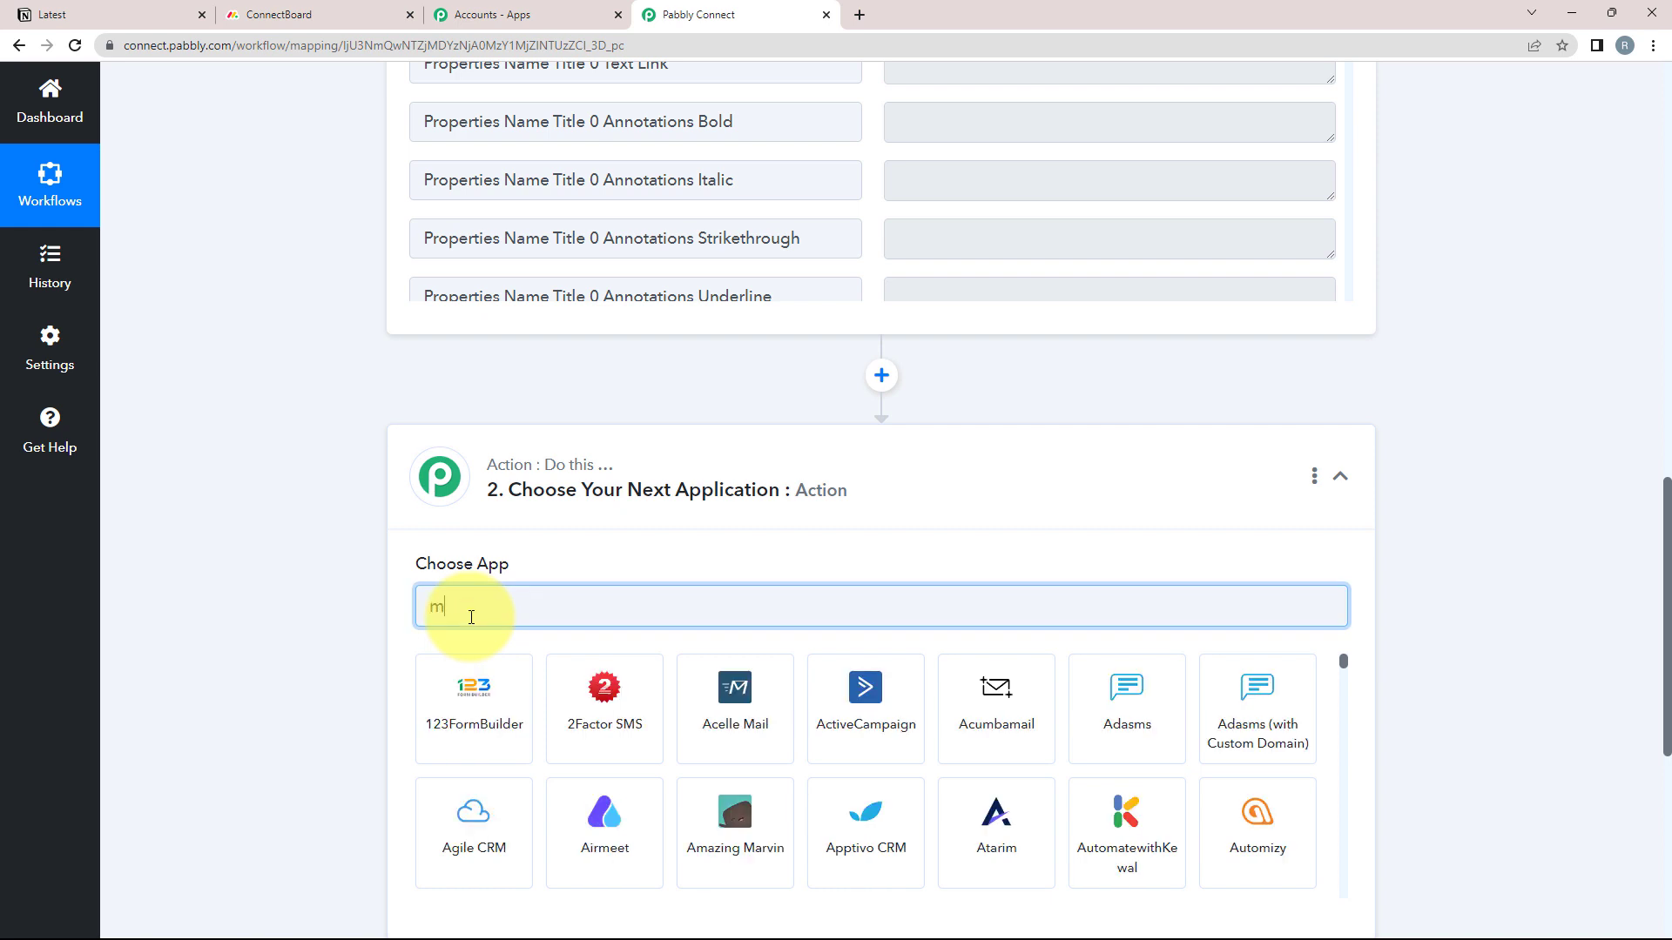
text(monday)
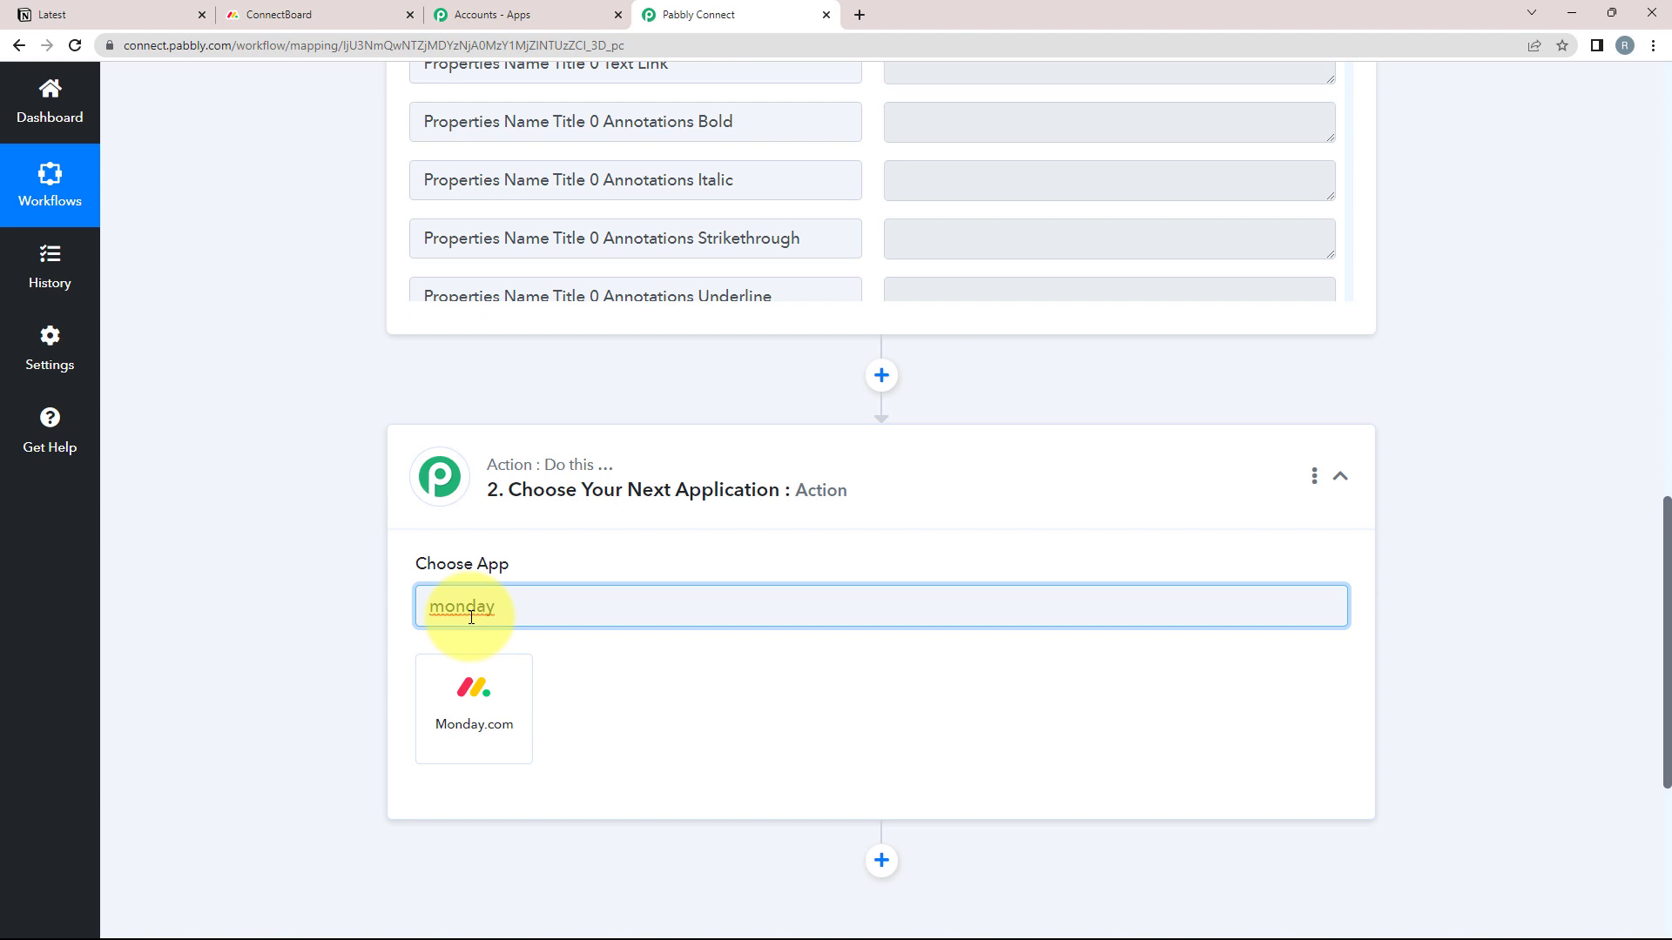
click(457, 718)
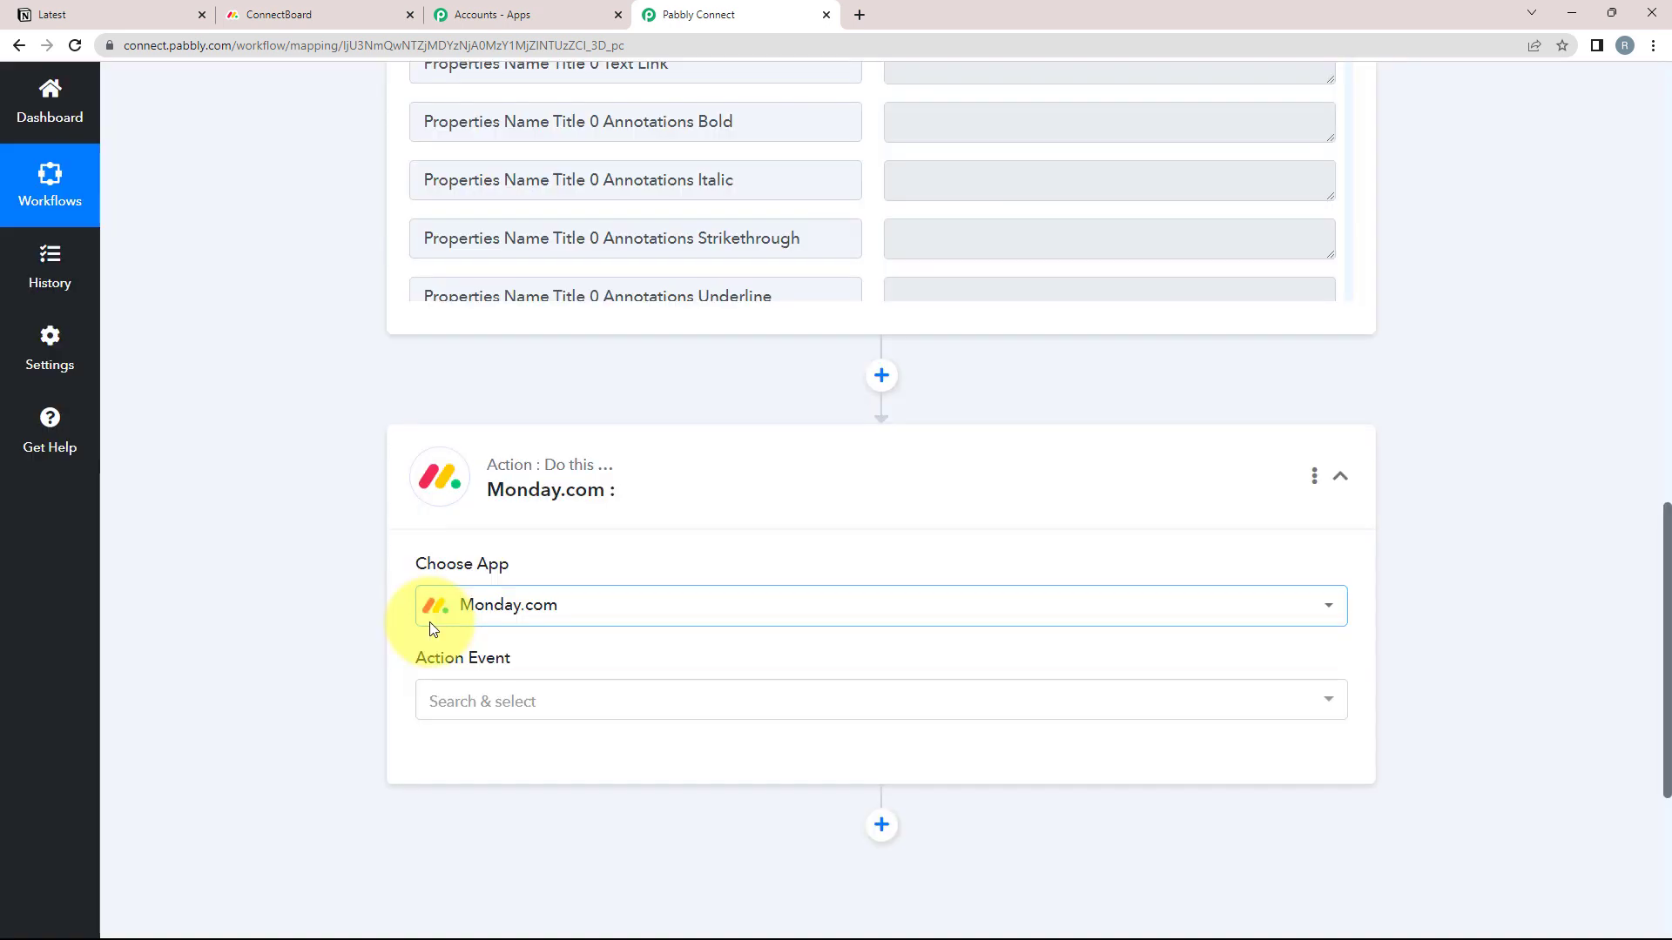
click(435, 698)
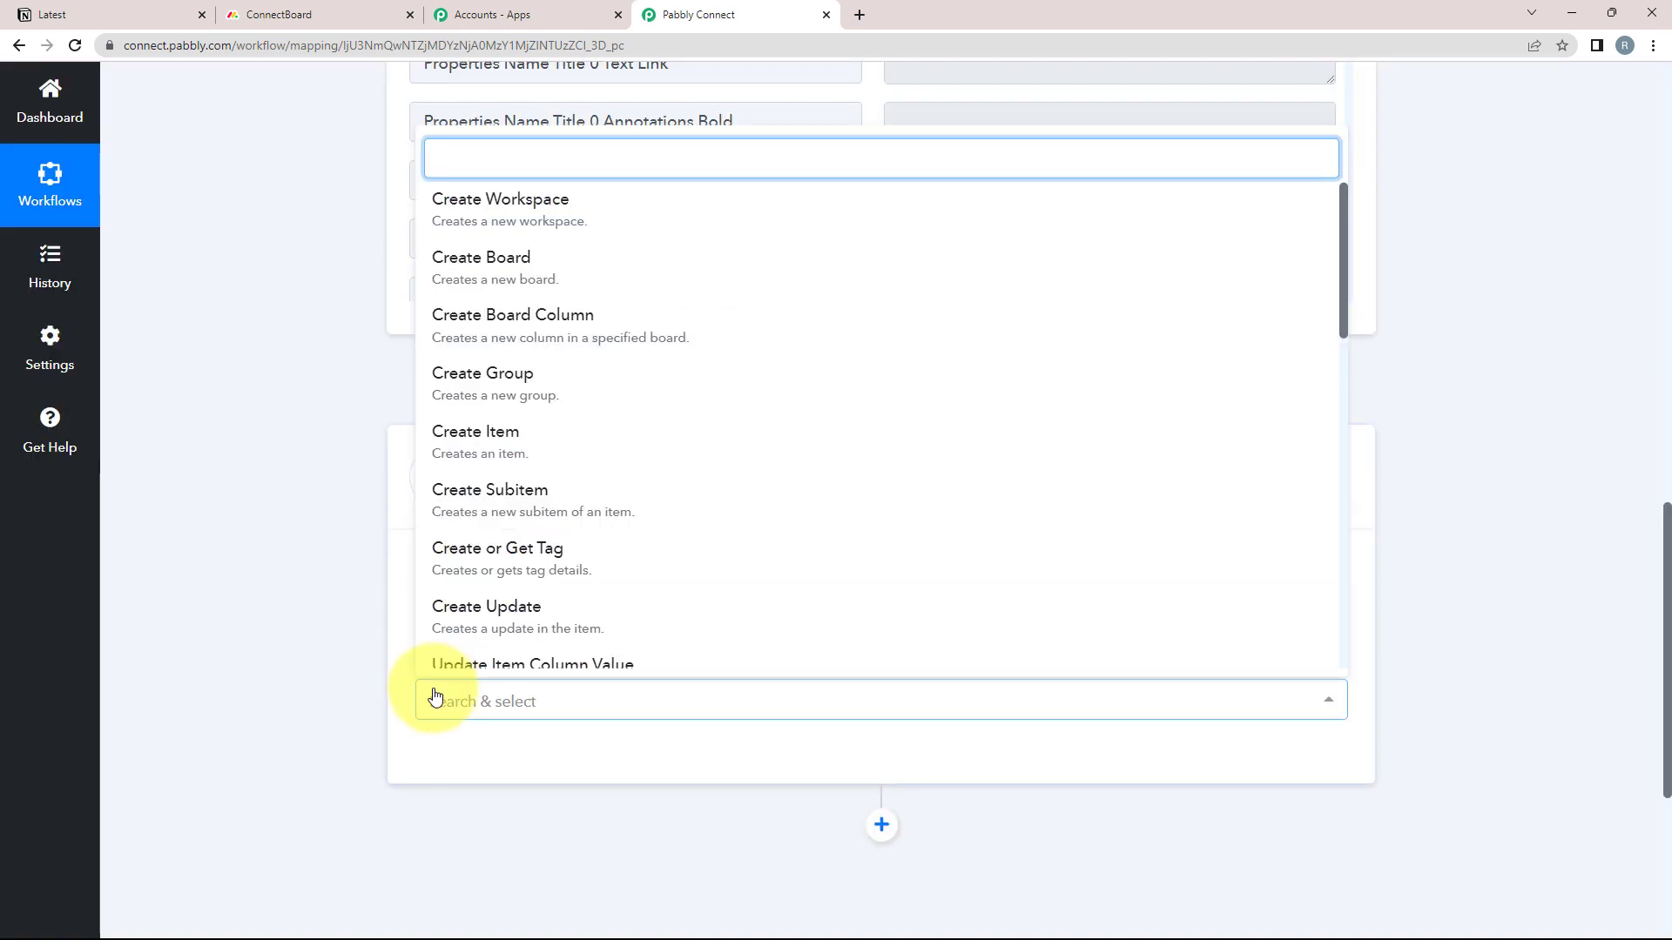
click(475, 440)
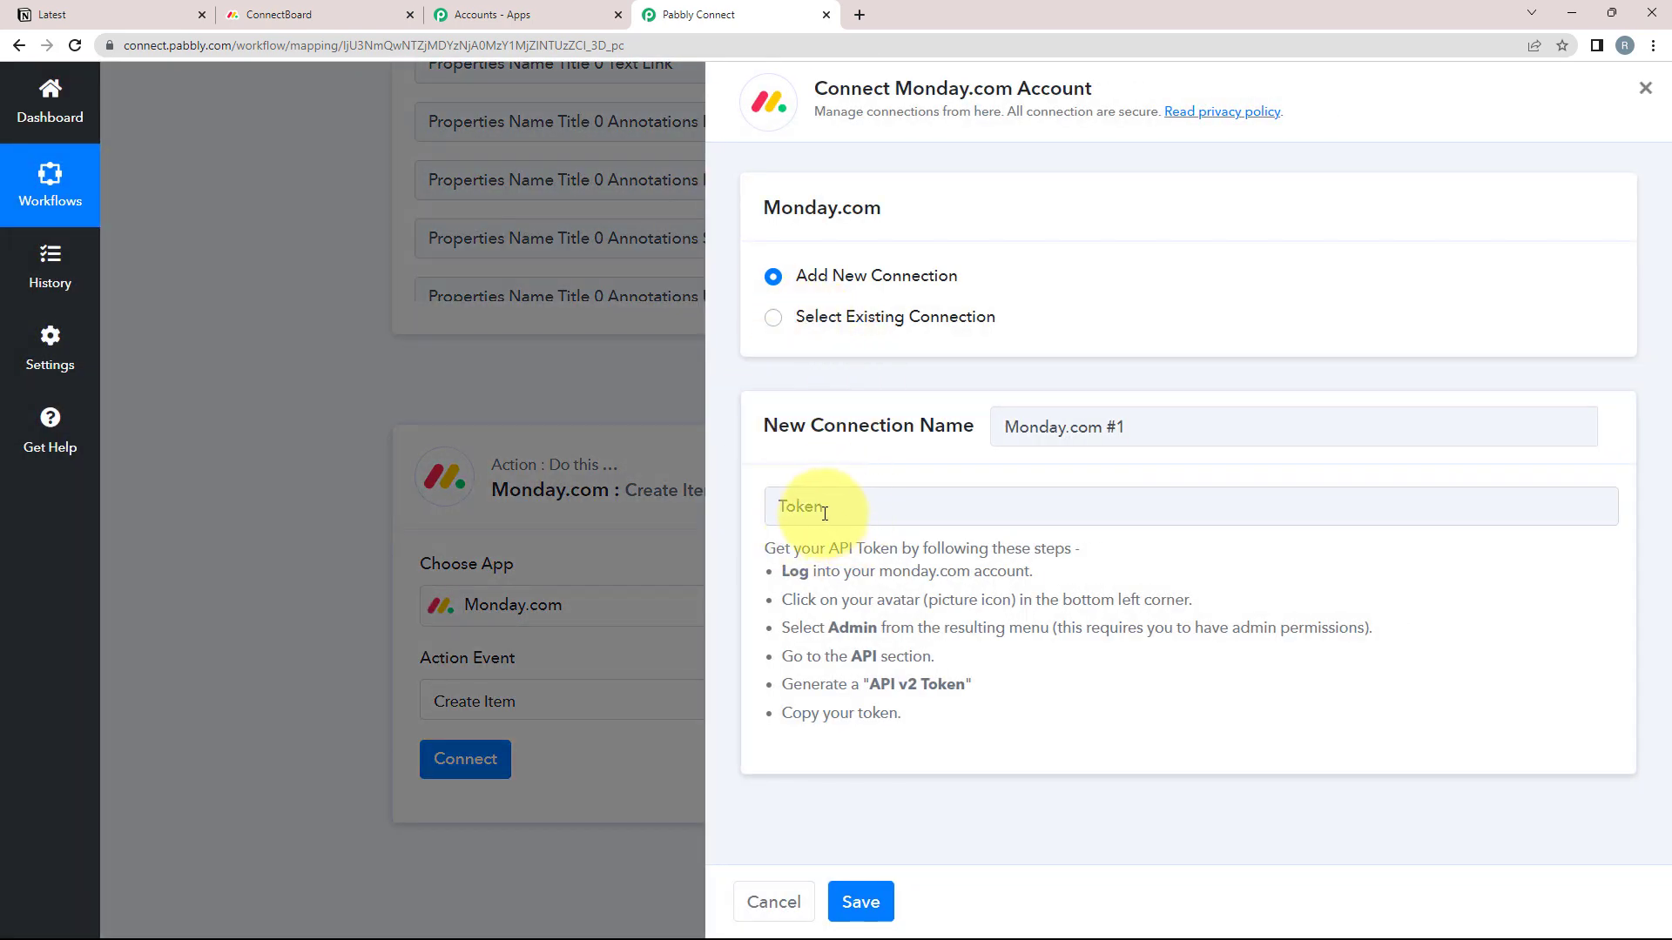
Start a new monday.com connection and review the steps for getting an API token
click(825, 513)
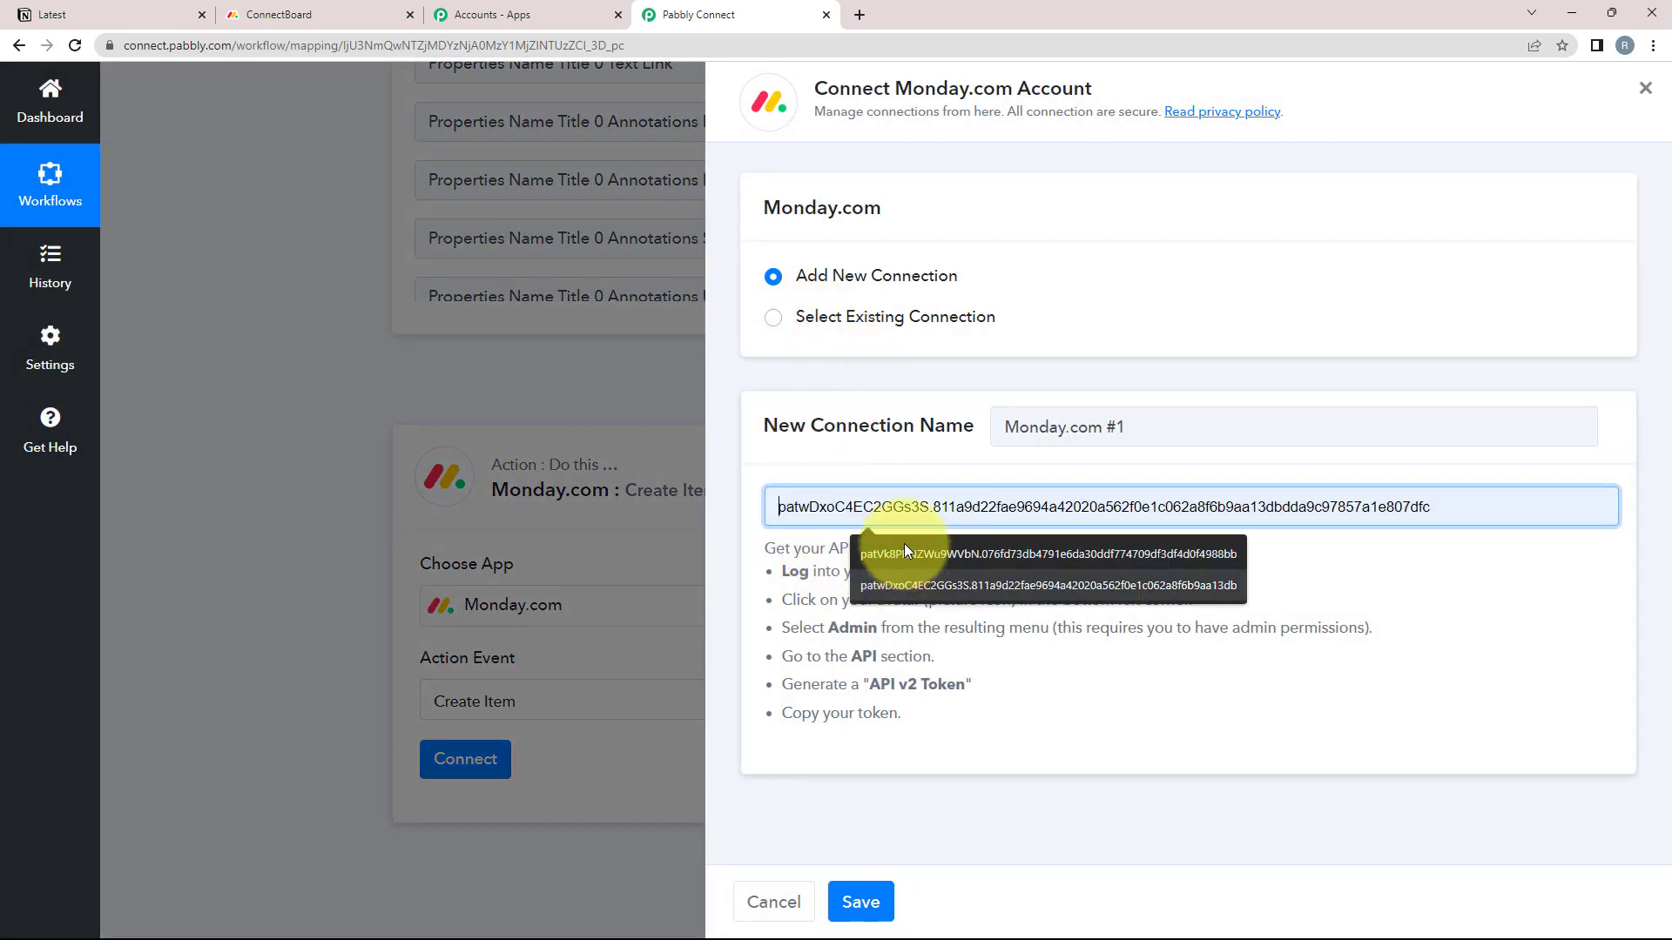
click(816, 740)
drag(780, 571, 1048, 731)
click(816, 514)
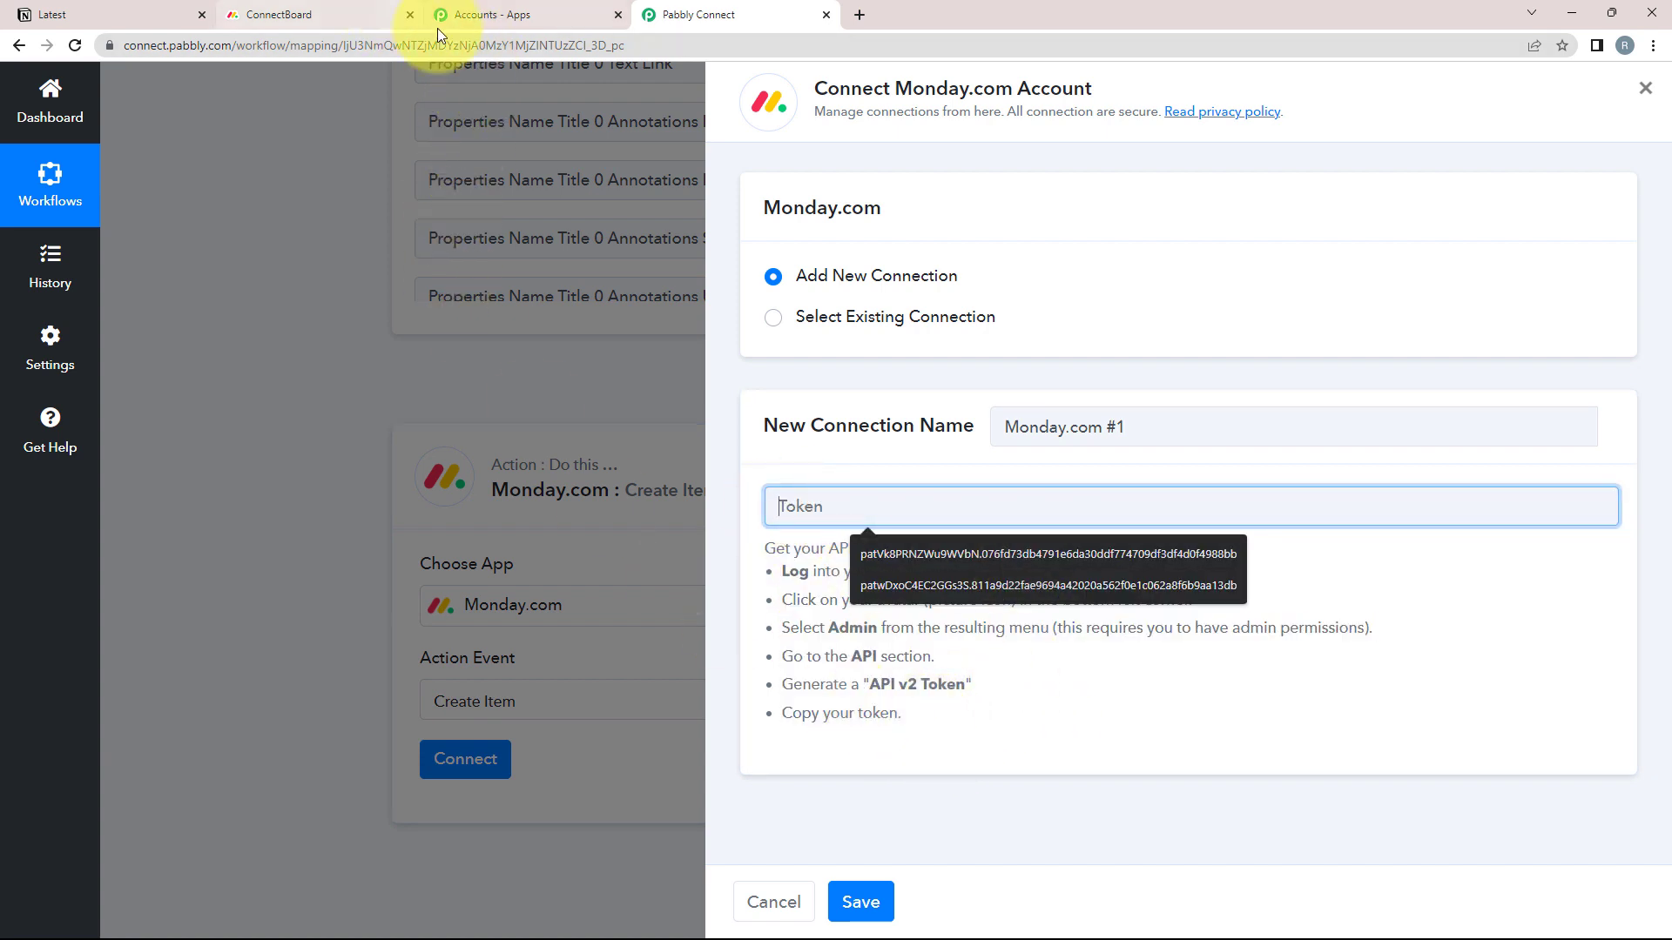
click(387, 15)
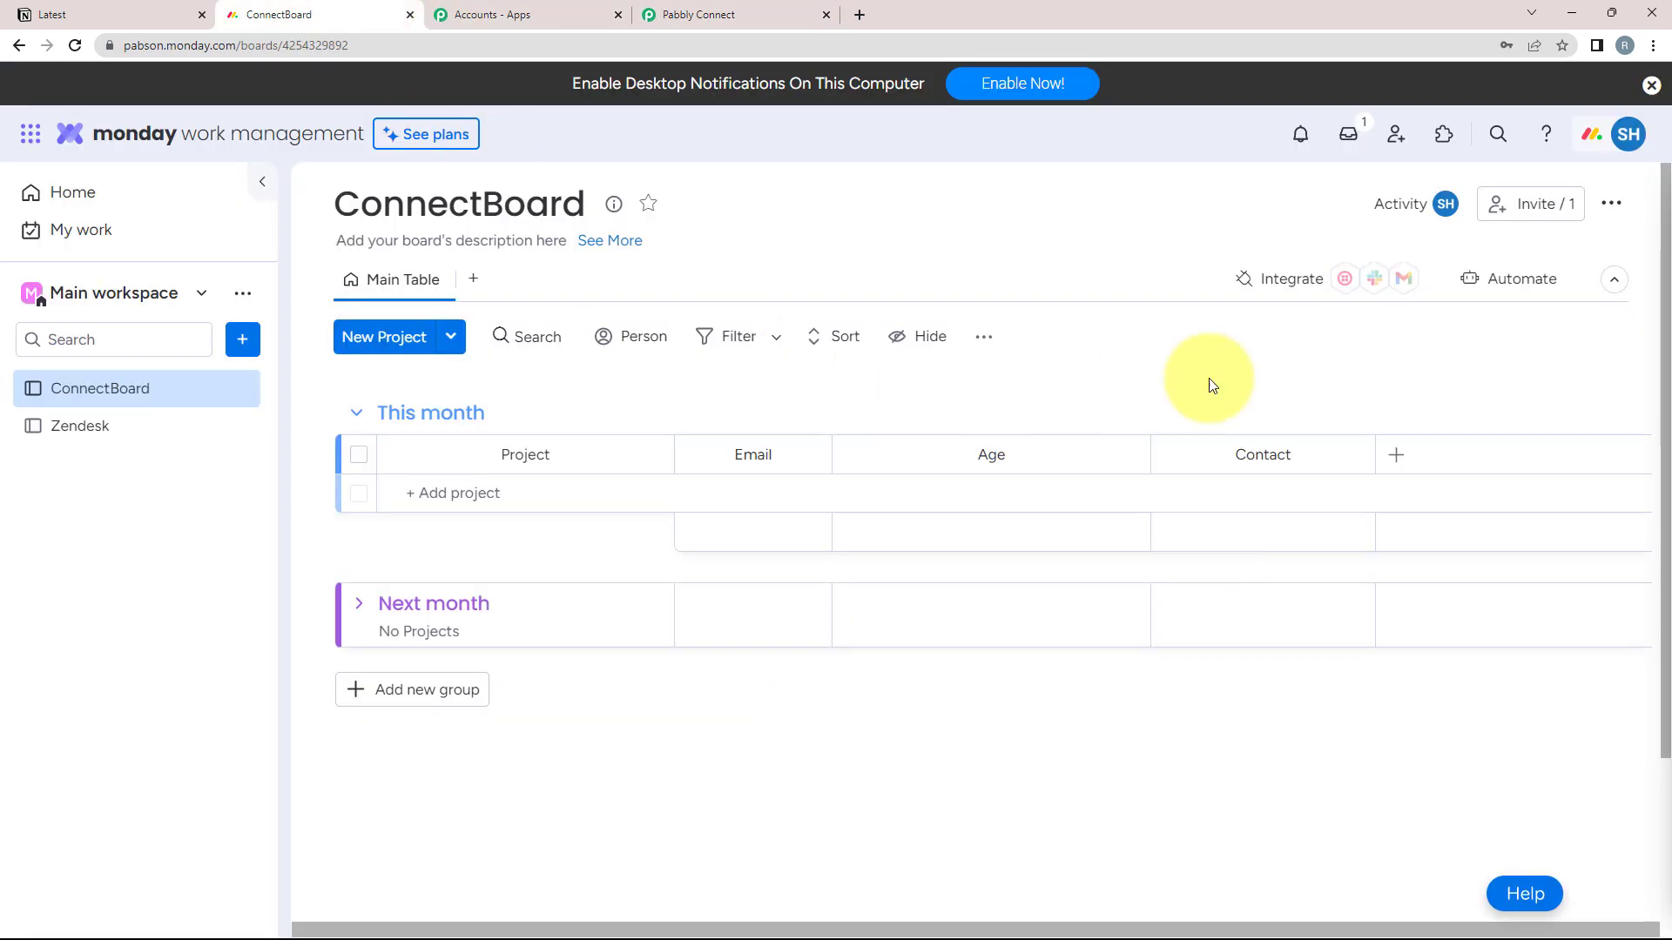
Copy the personal API v2 token from monday.com's Administration > API settings
click(1630, 138)
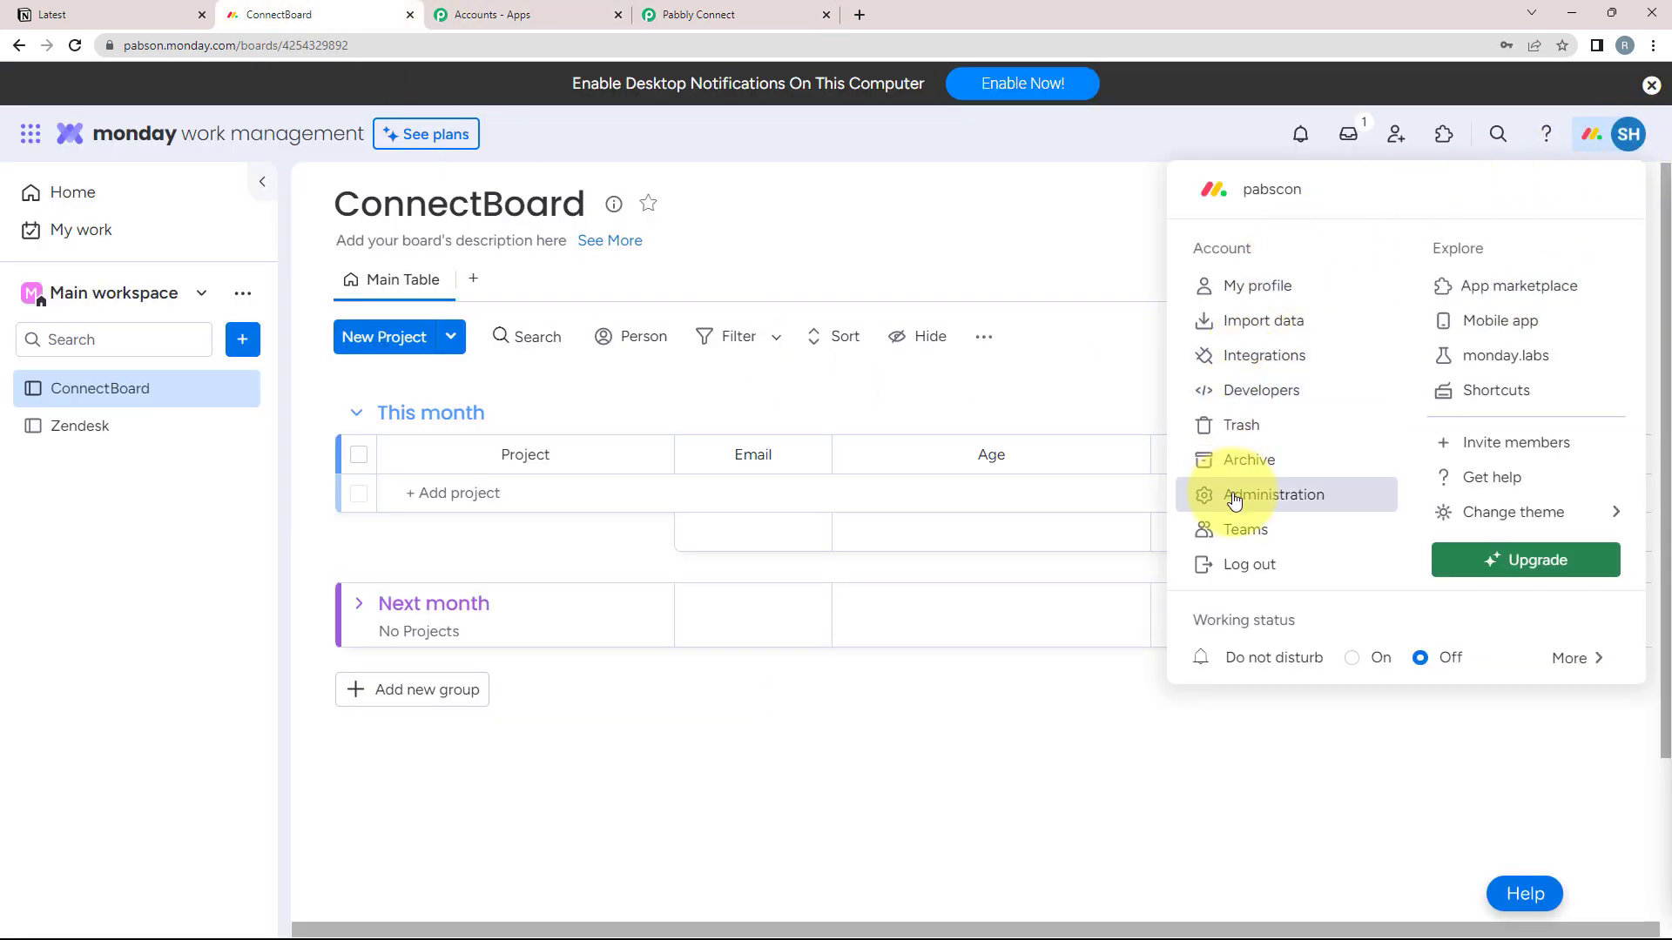
click(1273, 495)
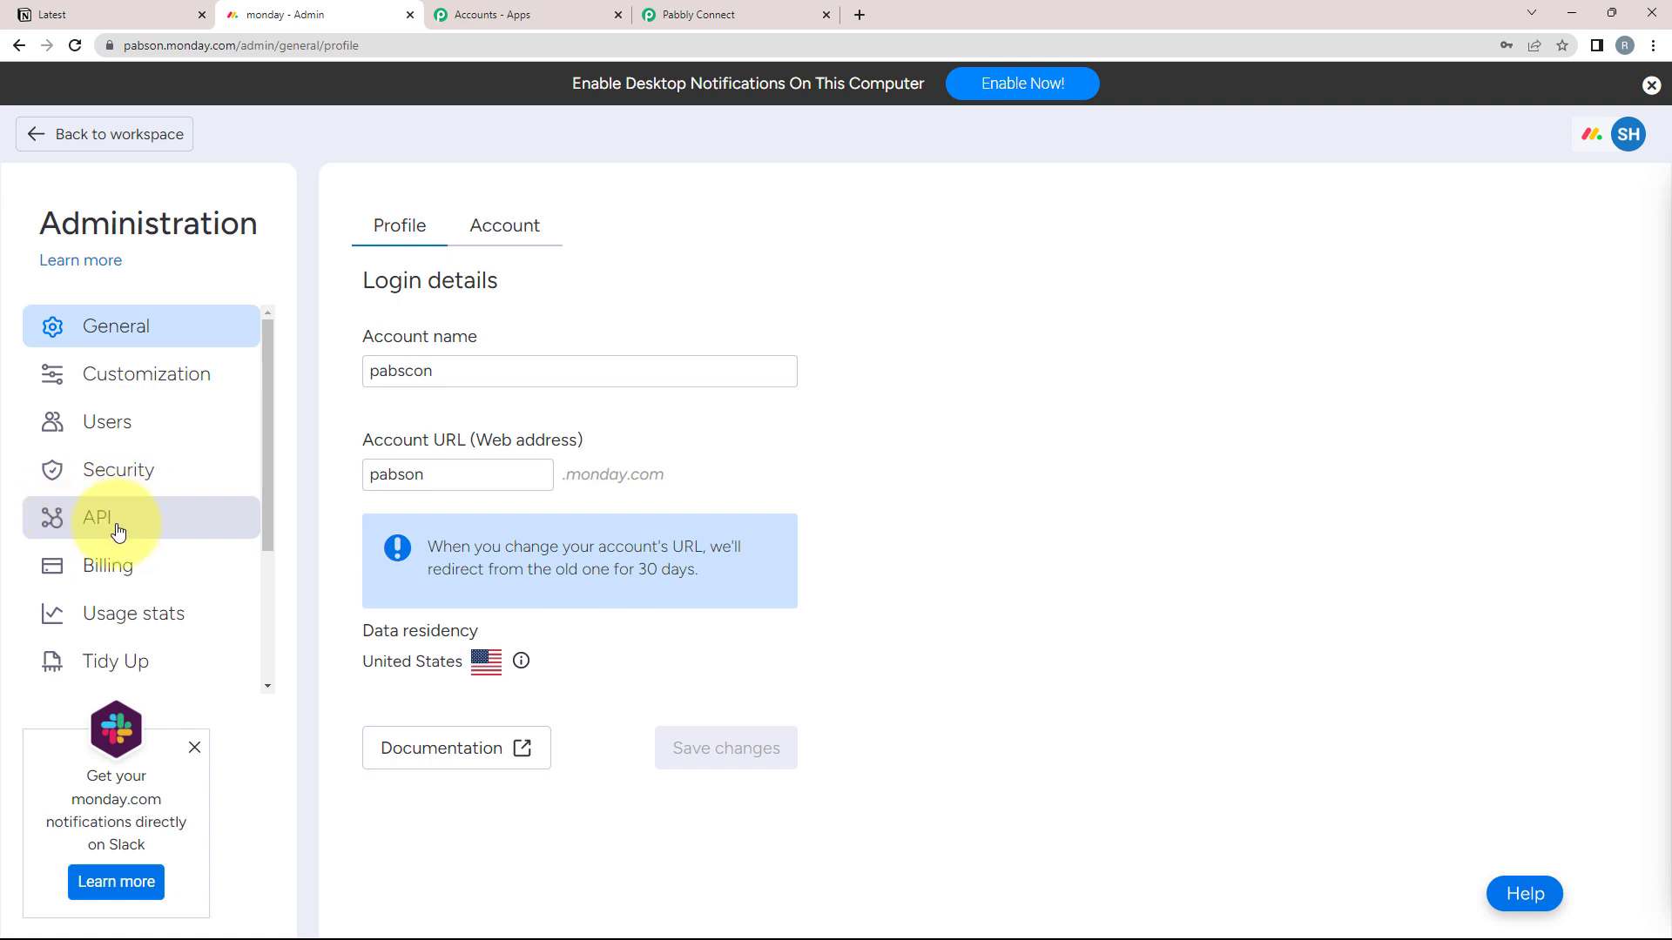
click(87, 522)
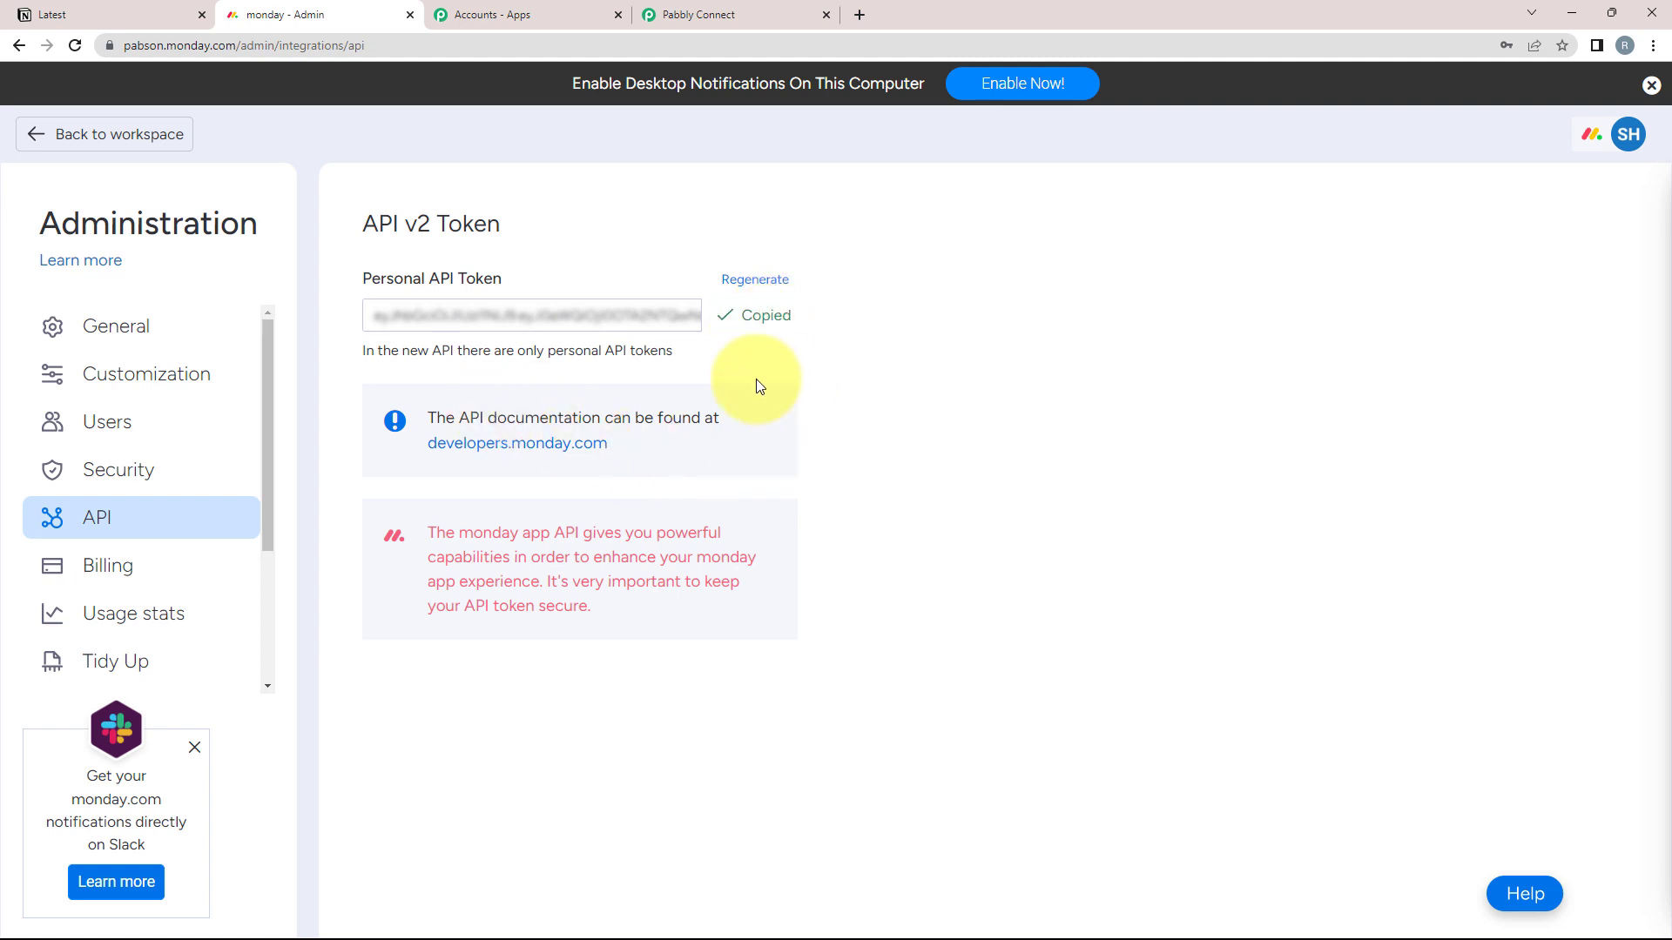
click(714, 15)
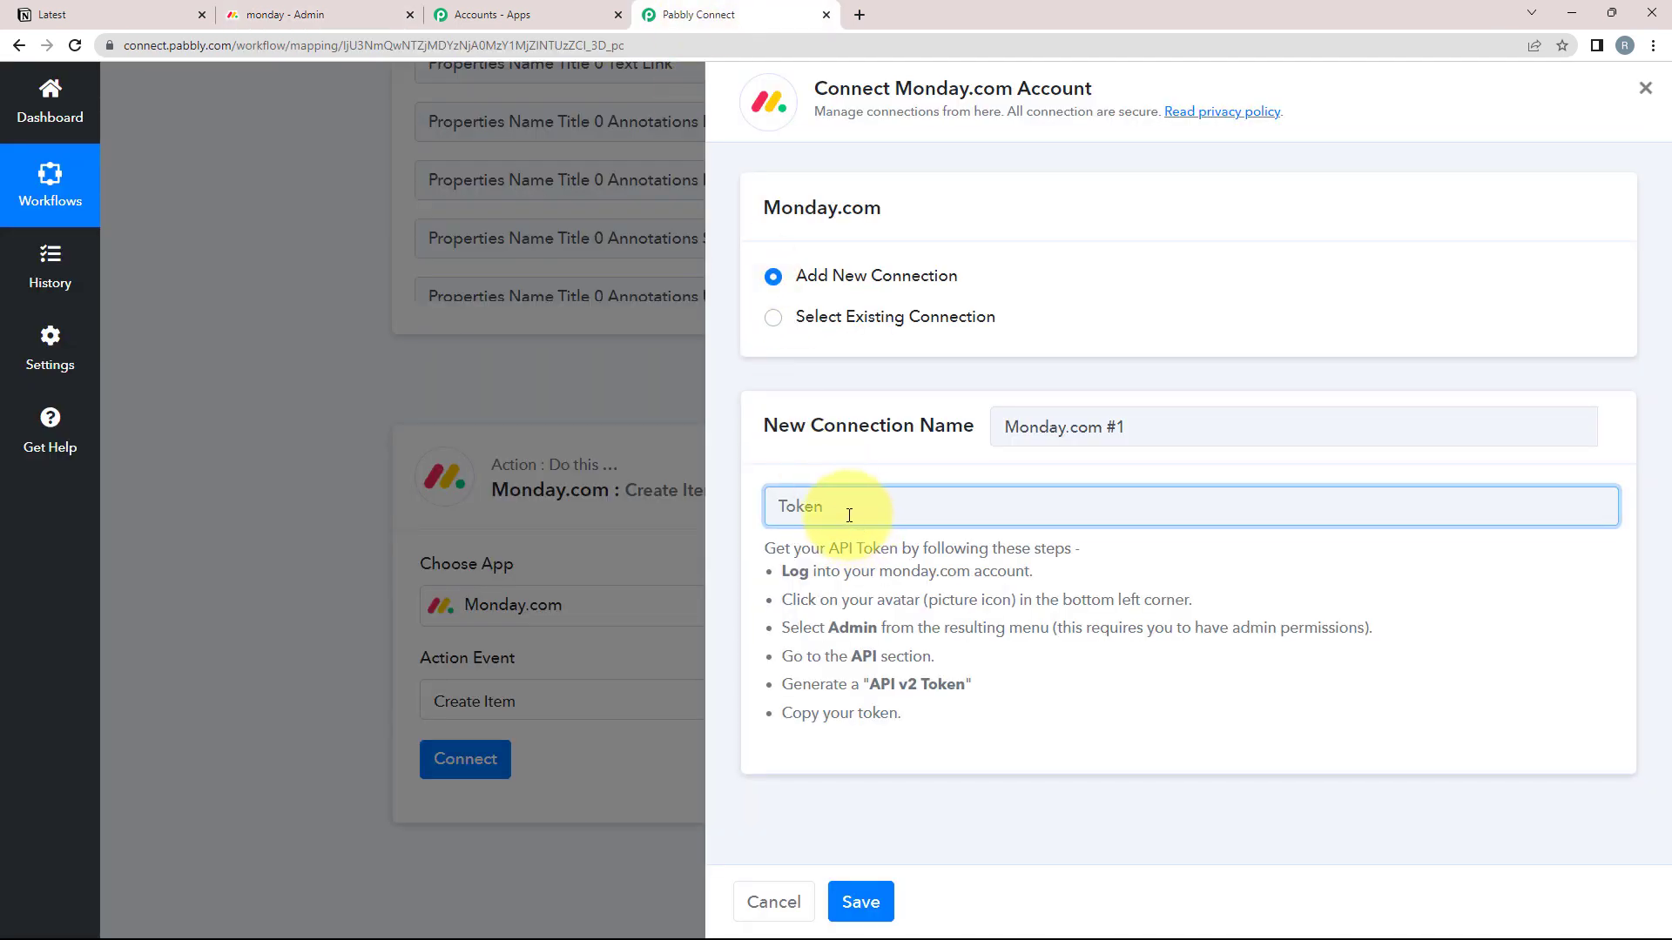
Paste the copied monday.com API token and save the new connection
right_click(849, 515)
click(890, 657)
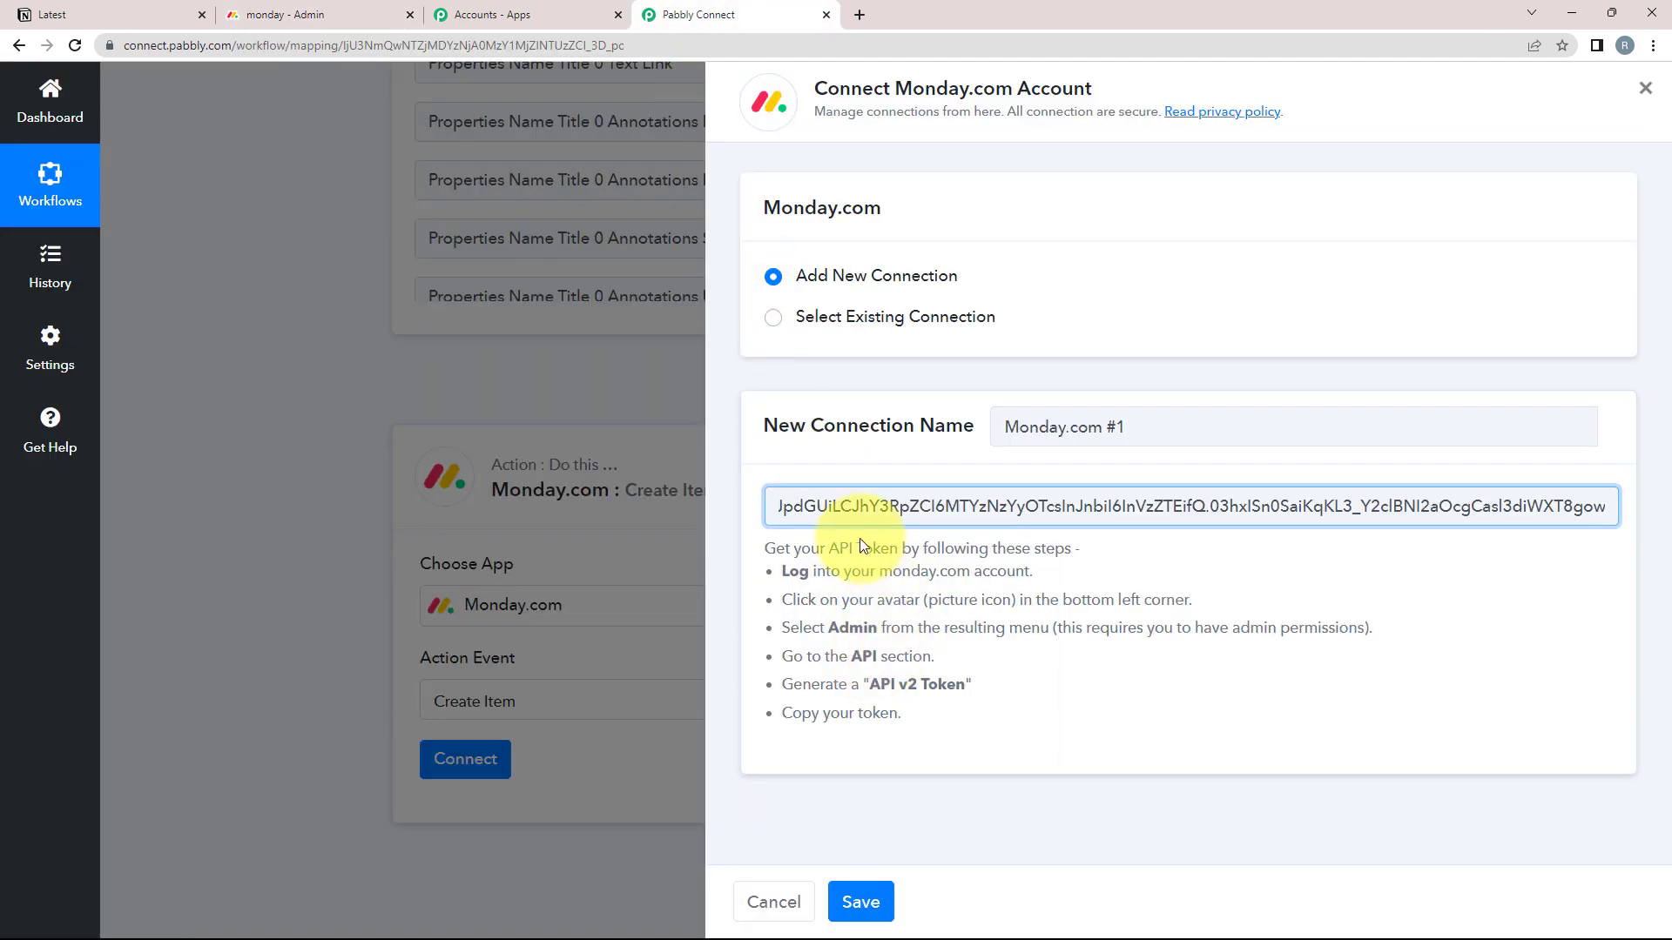
click(858, 902)
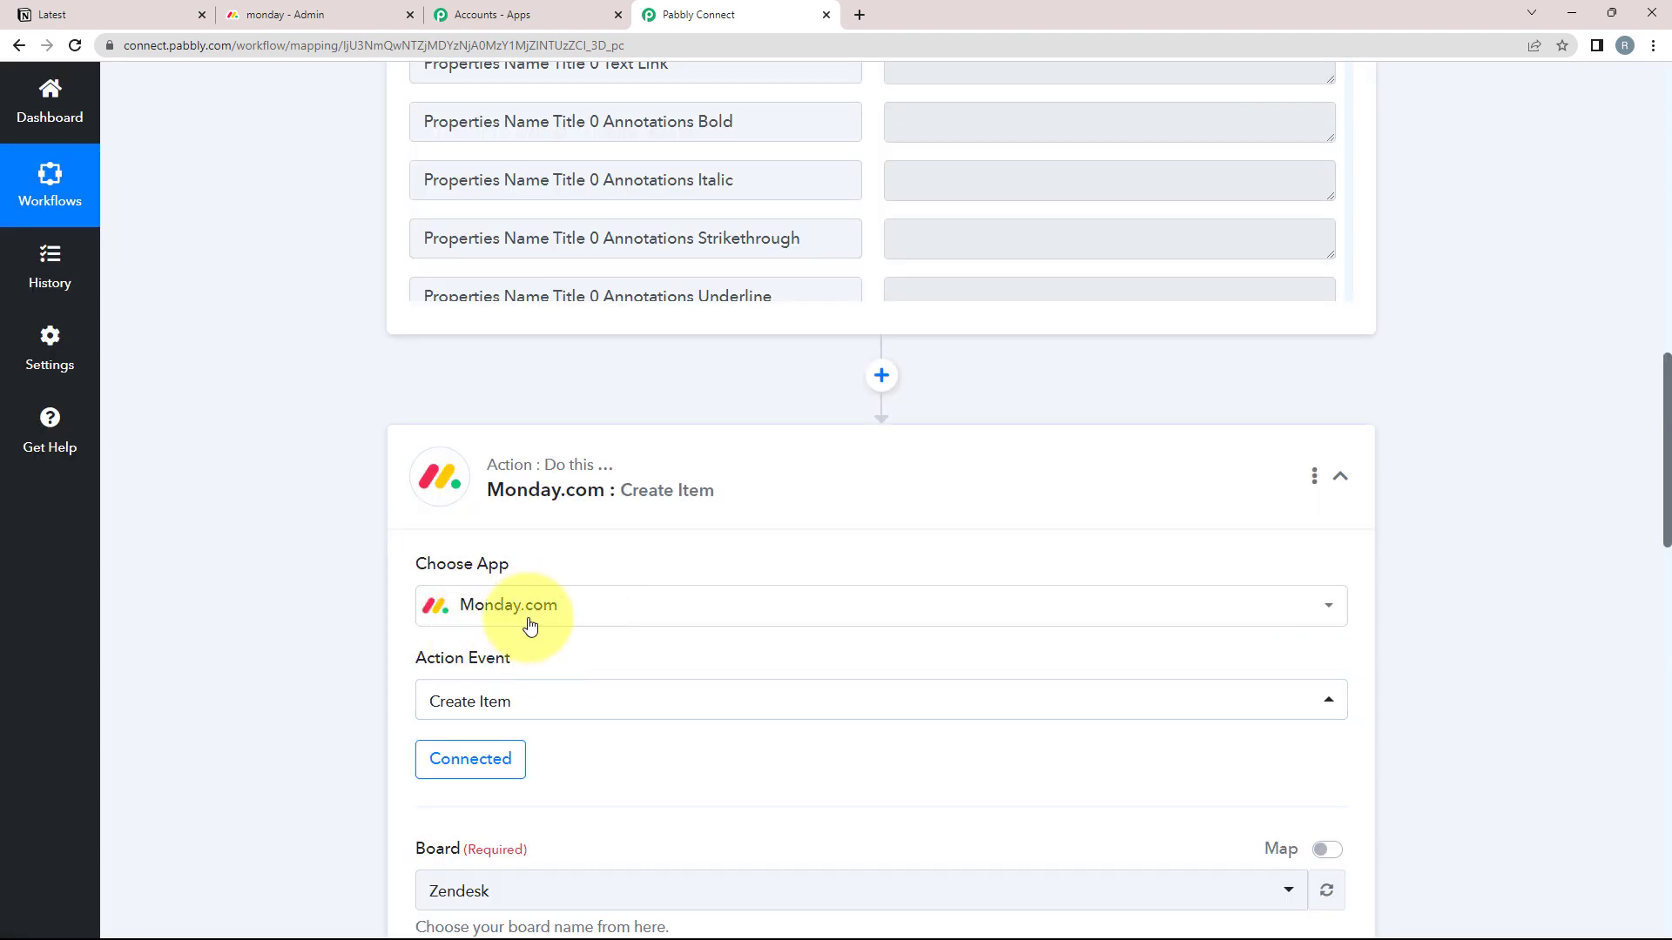
scroll(301, 681, down, 5)
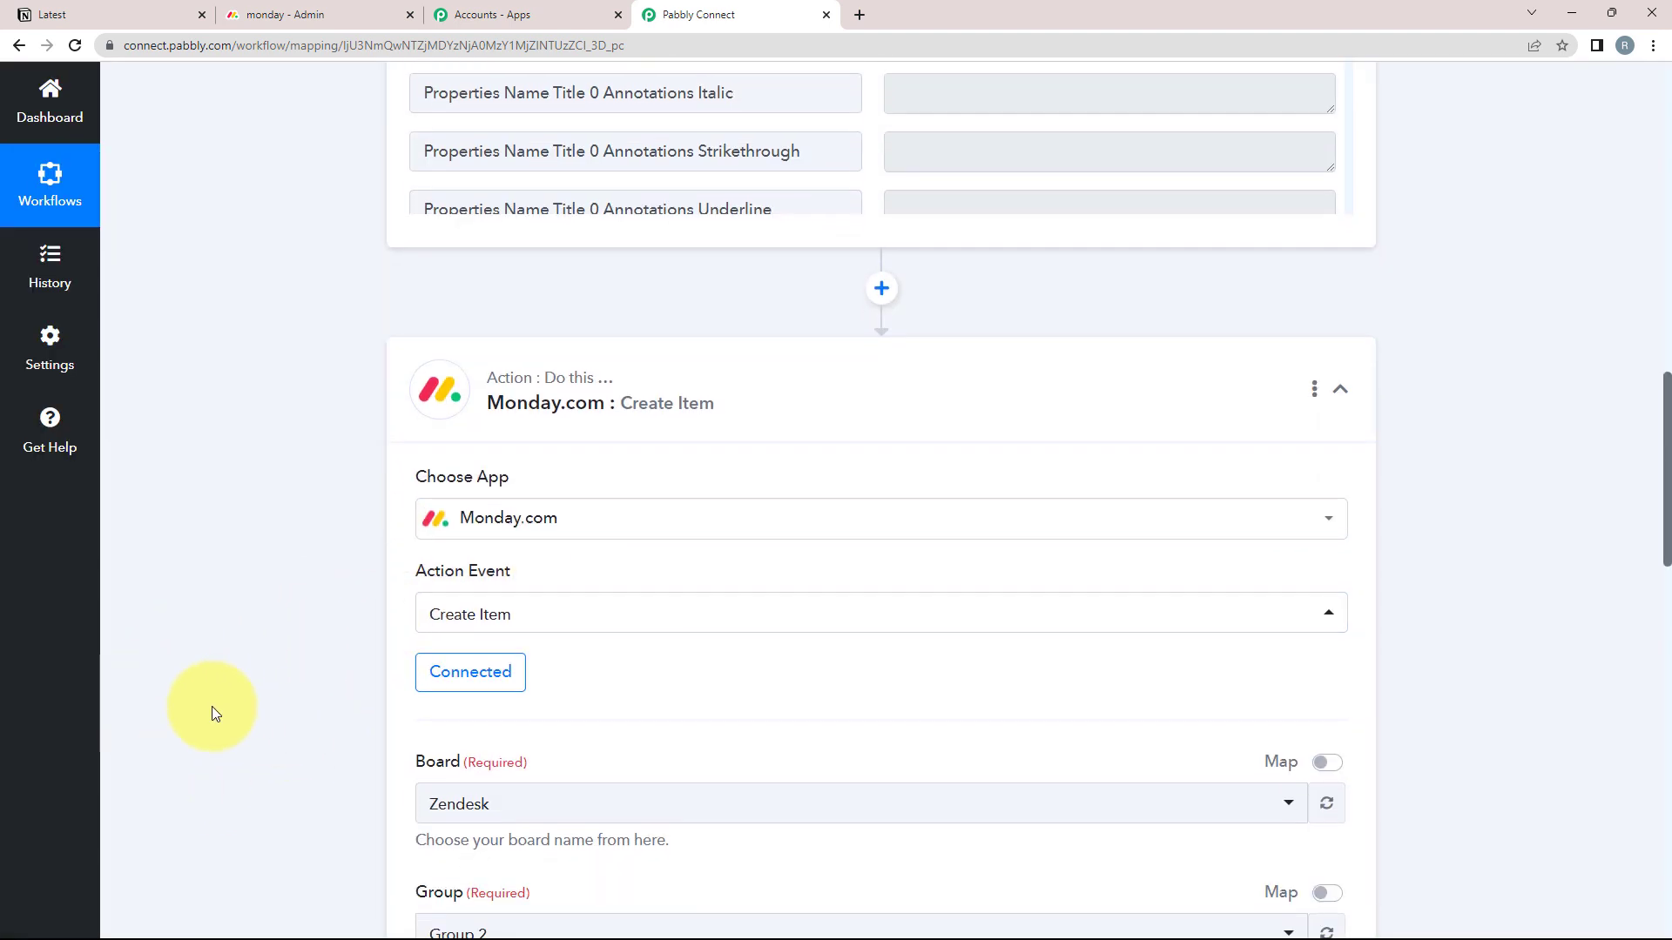
scroll(321, 747, down, 1)
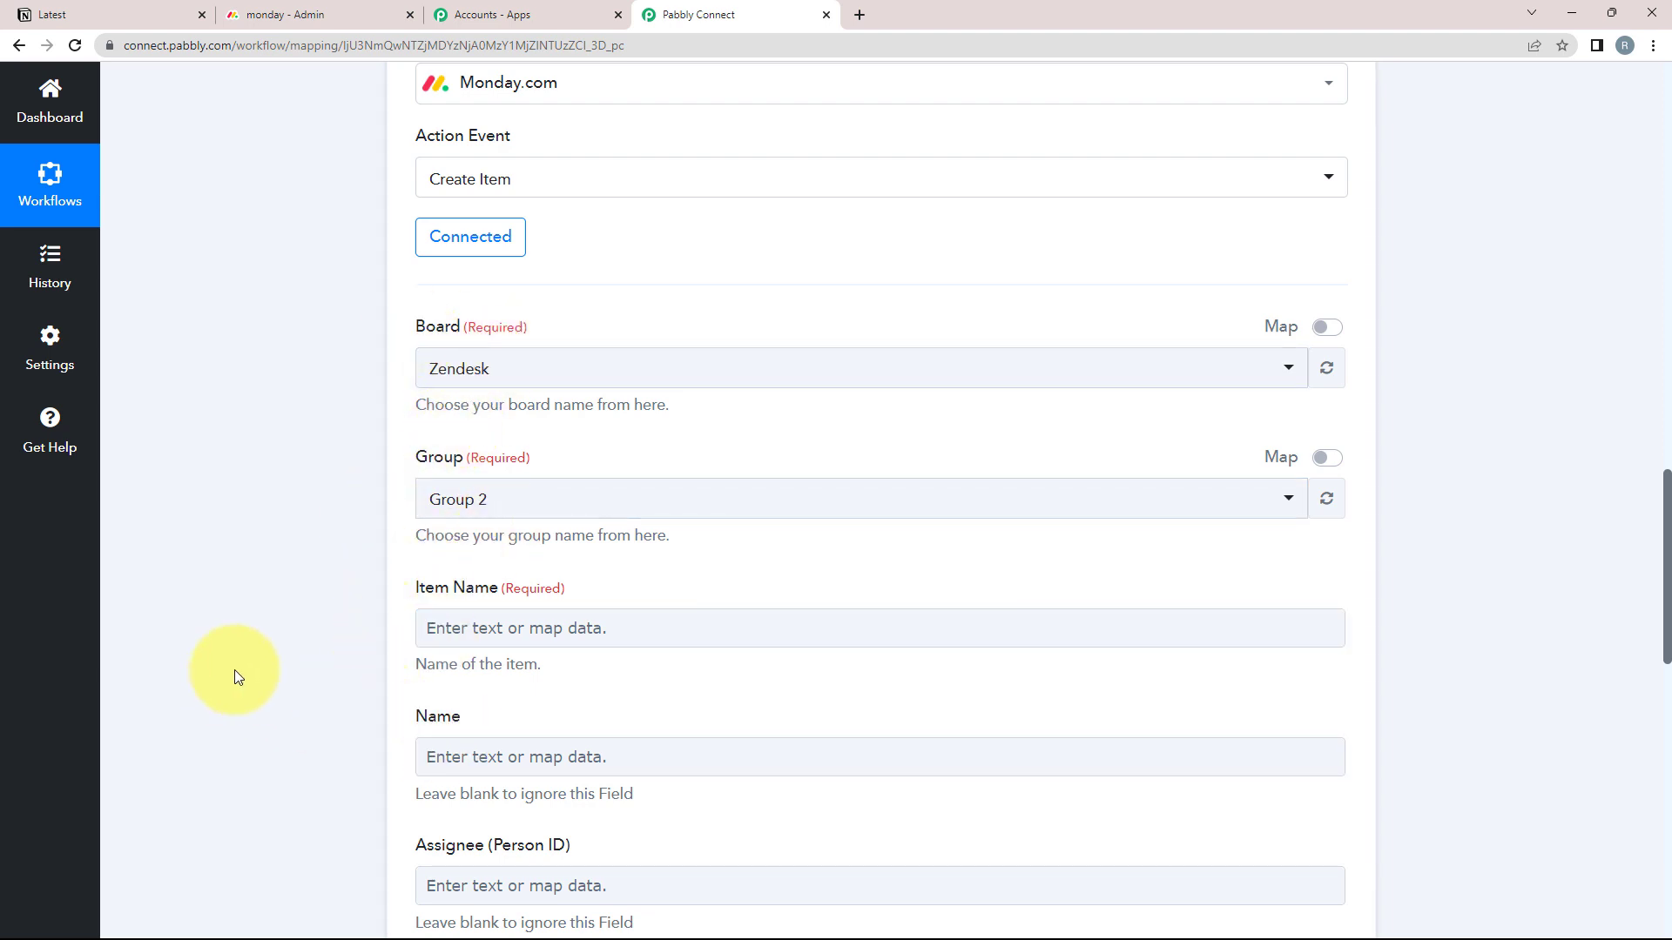
Check the monday.com admin page, choose ConnectBoard as the board, then view ConnectBoard
click(324, 15)
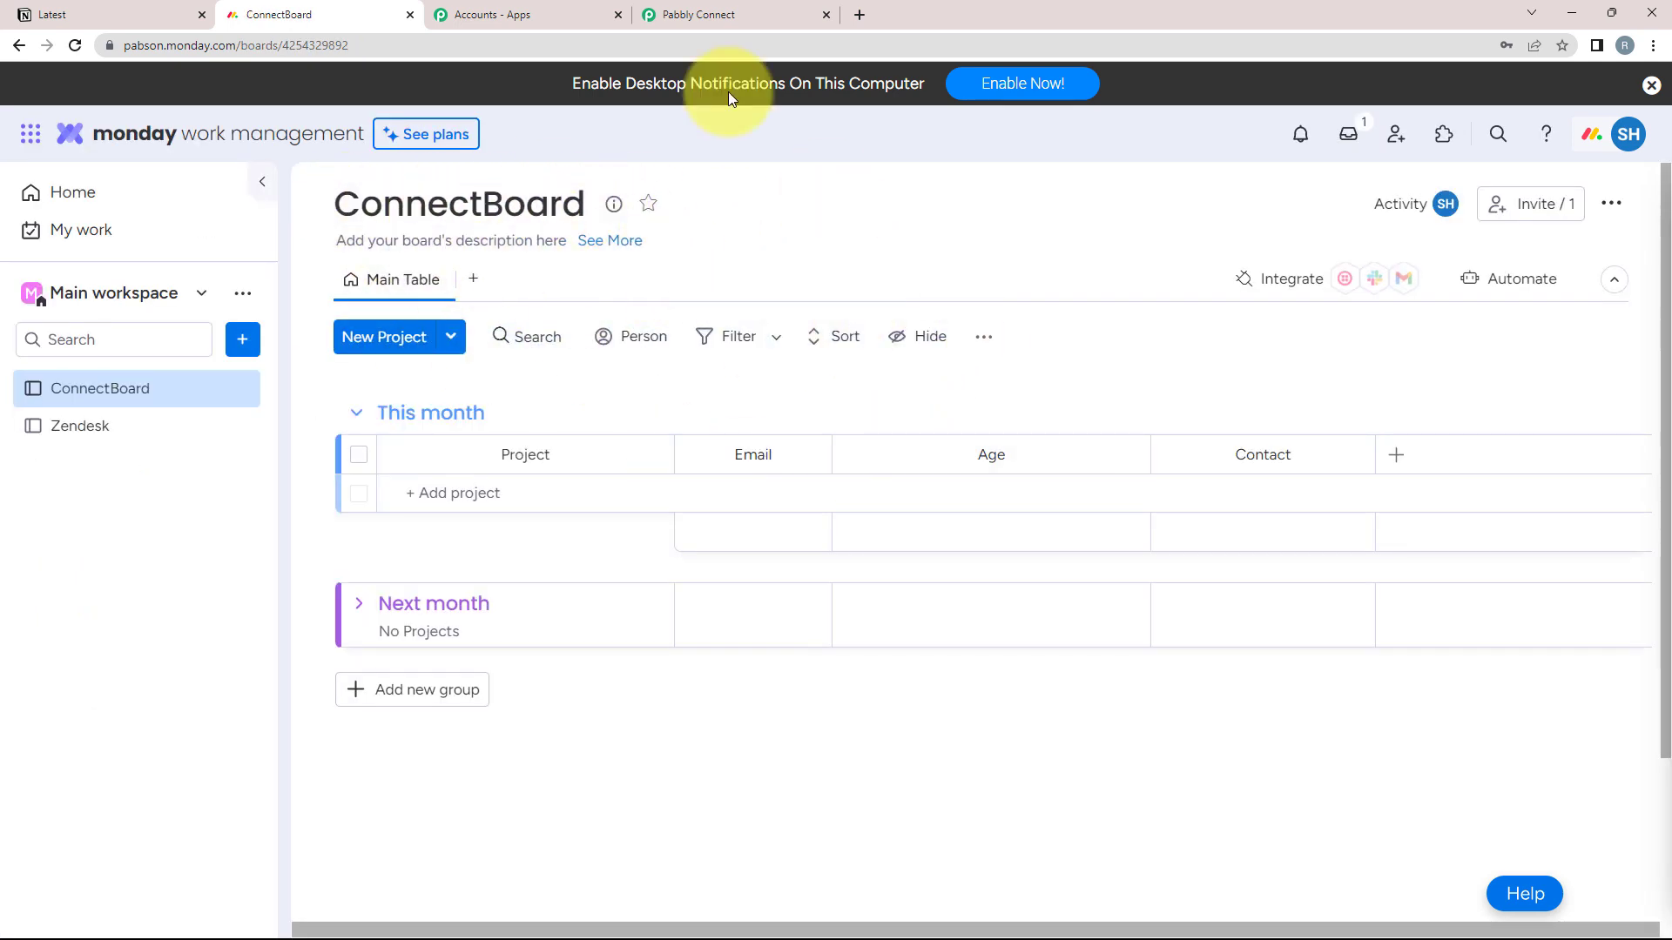
click(666, 13)
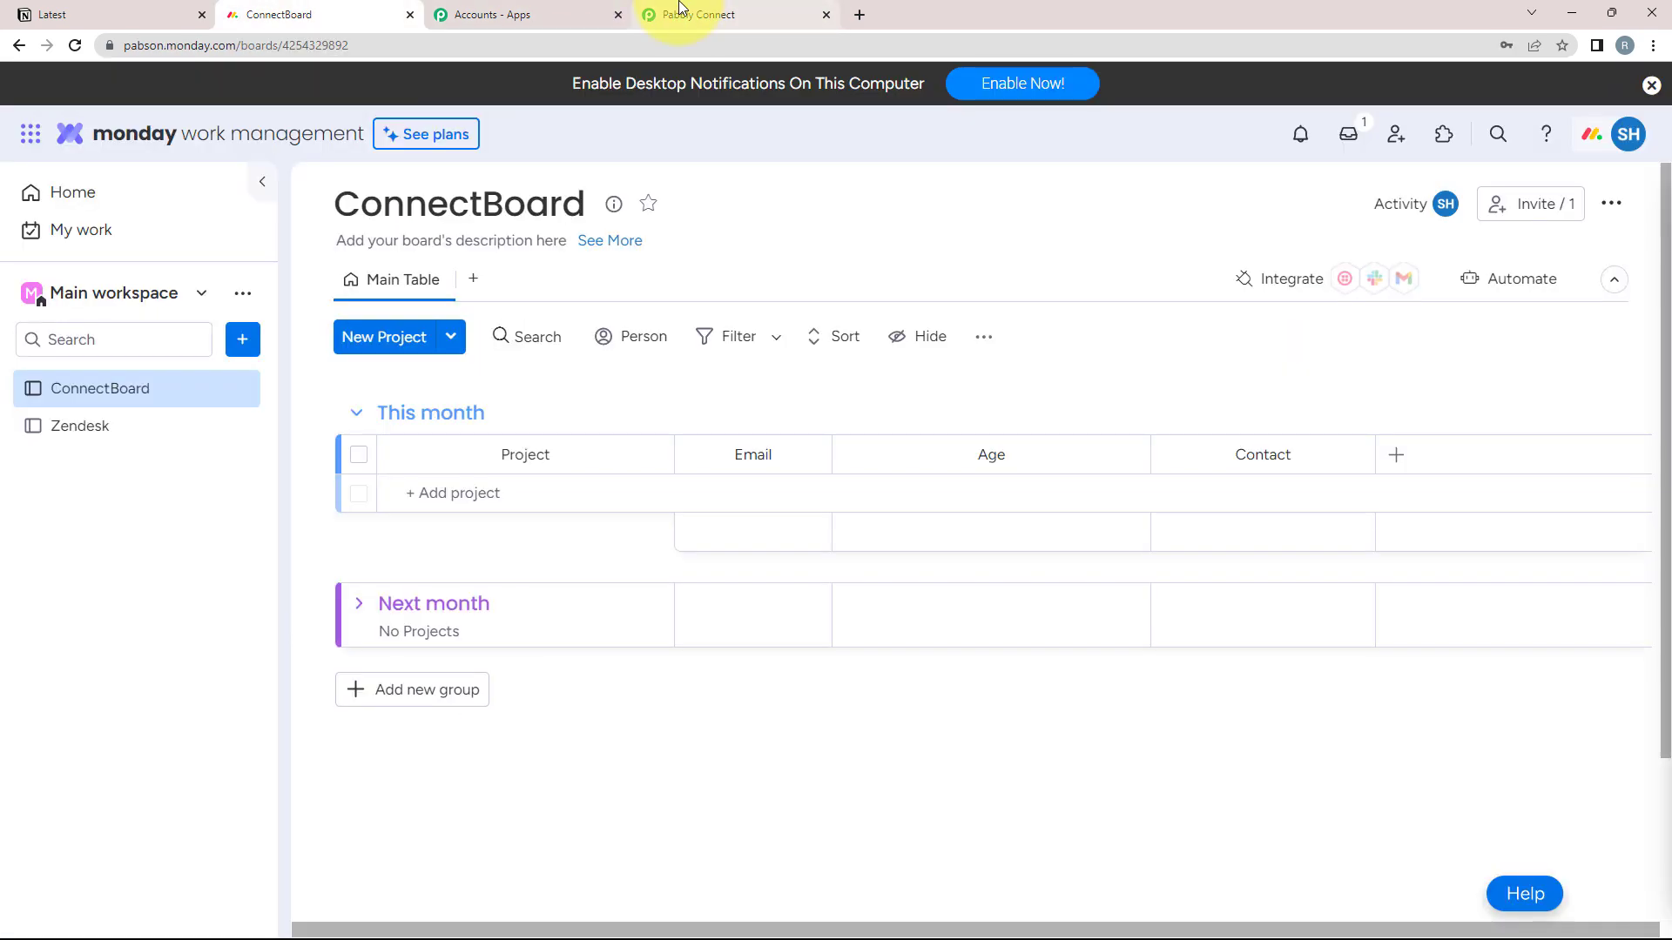
click(679, 7)
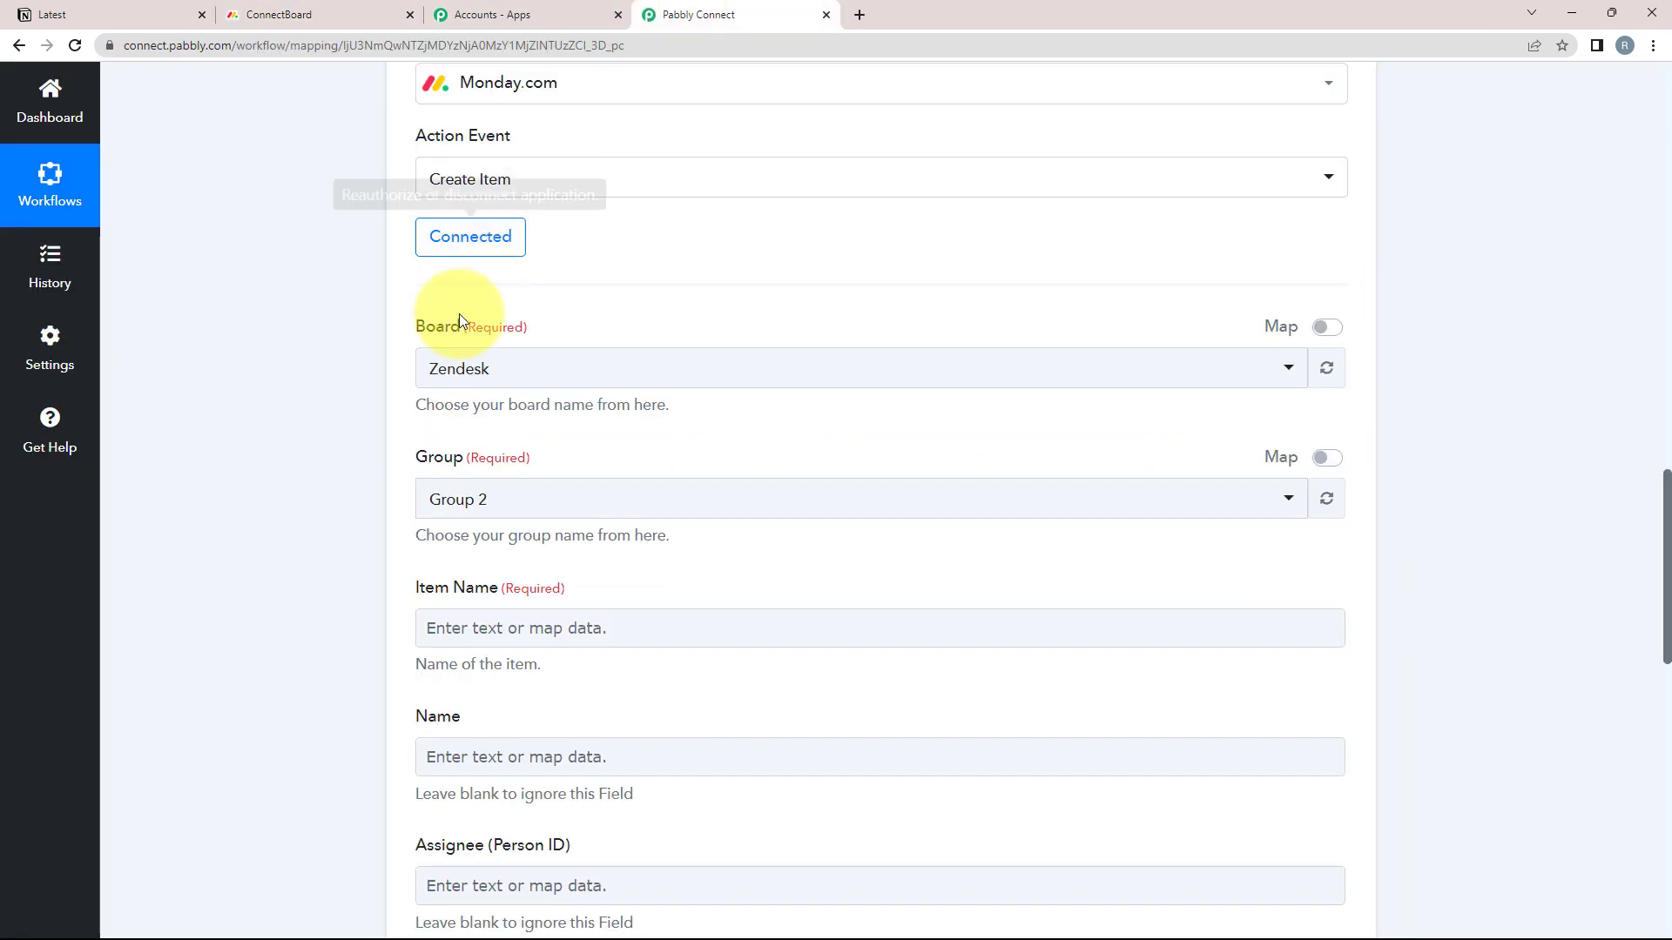
click(449, 370)
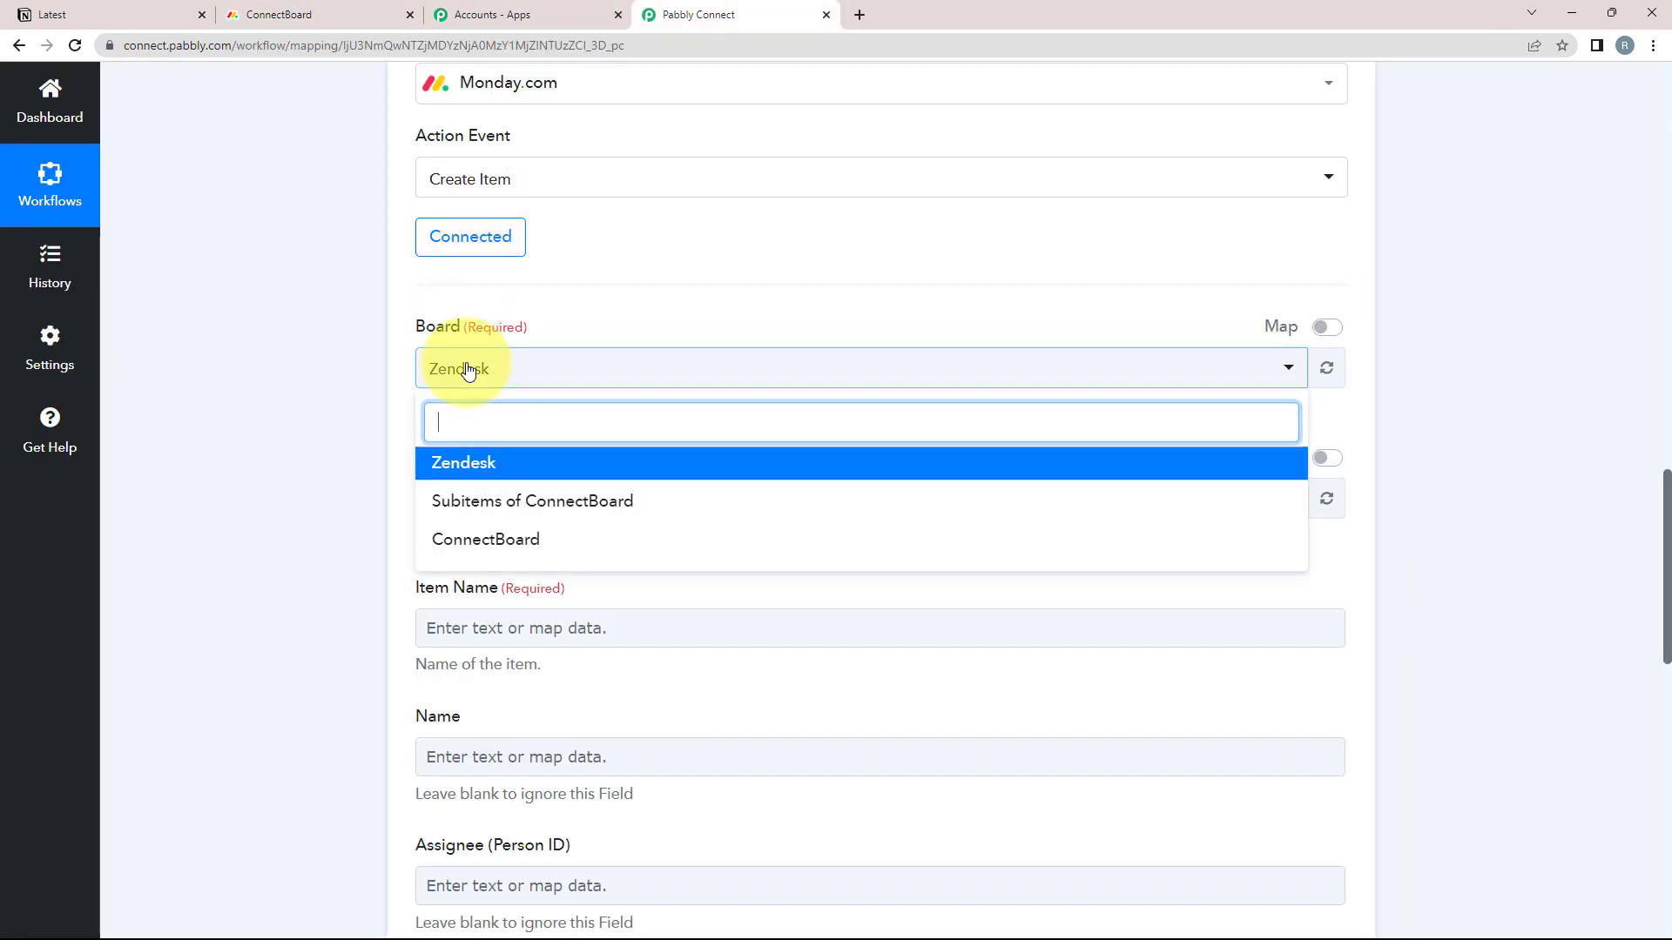
click(504, 539)
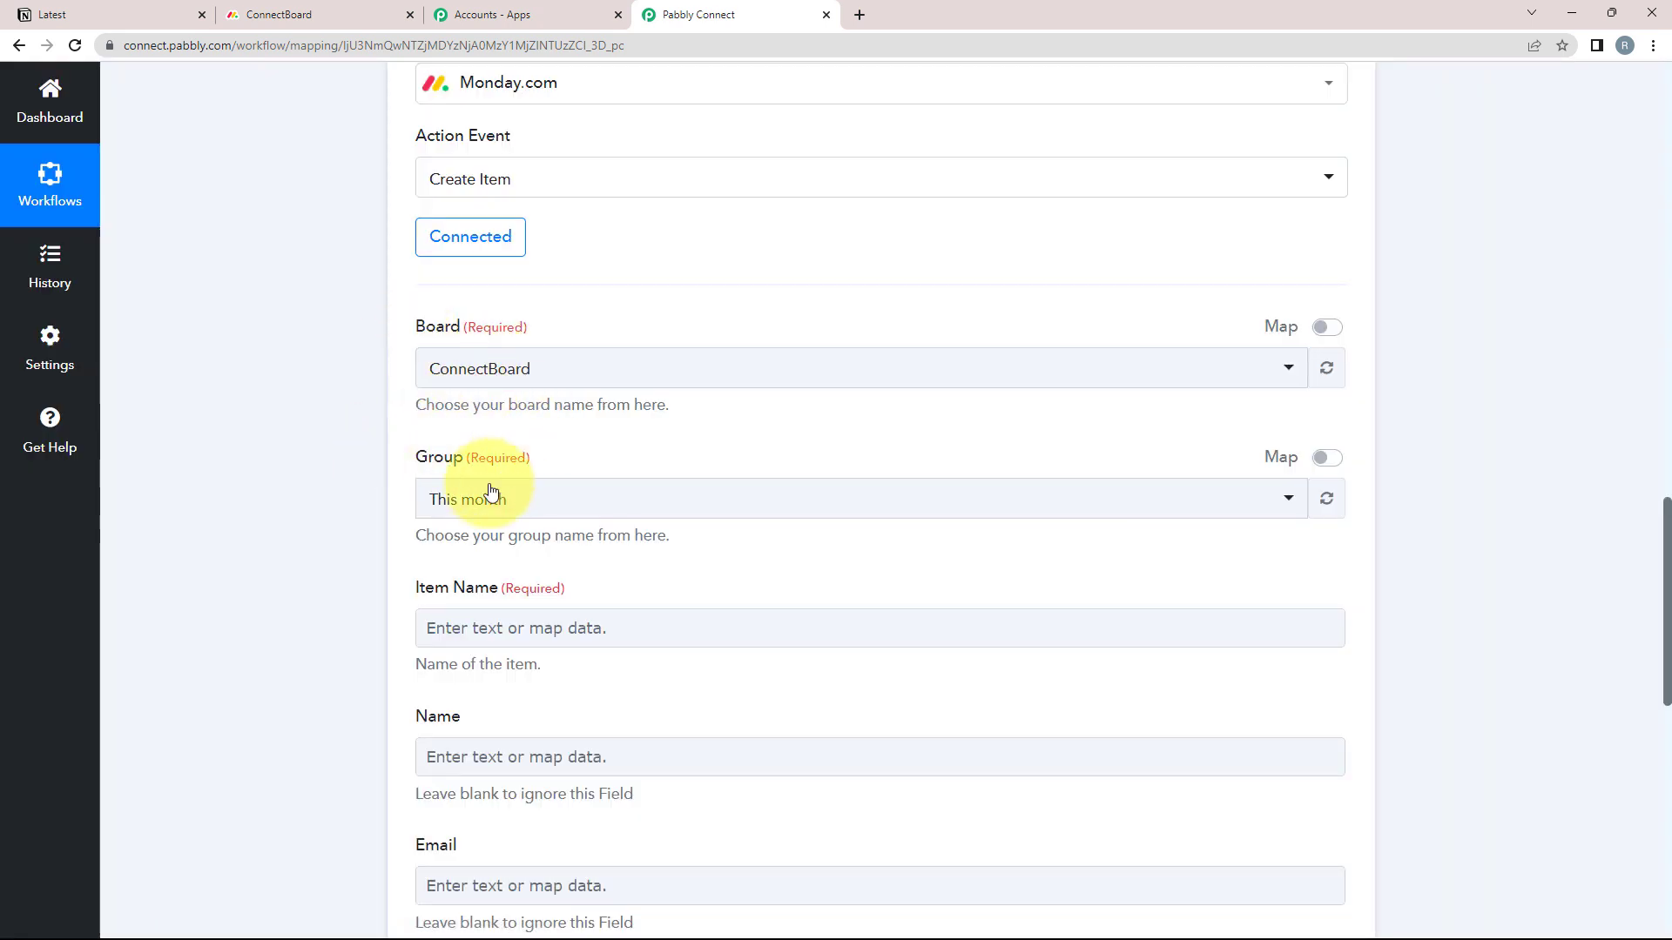
scroll(391, 488, down, 2)
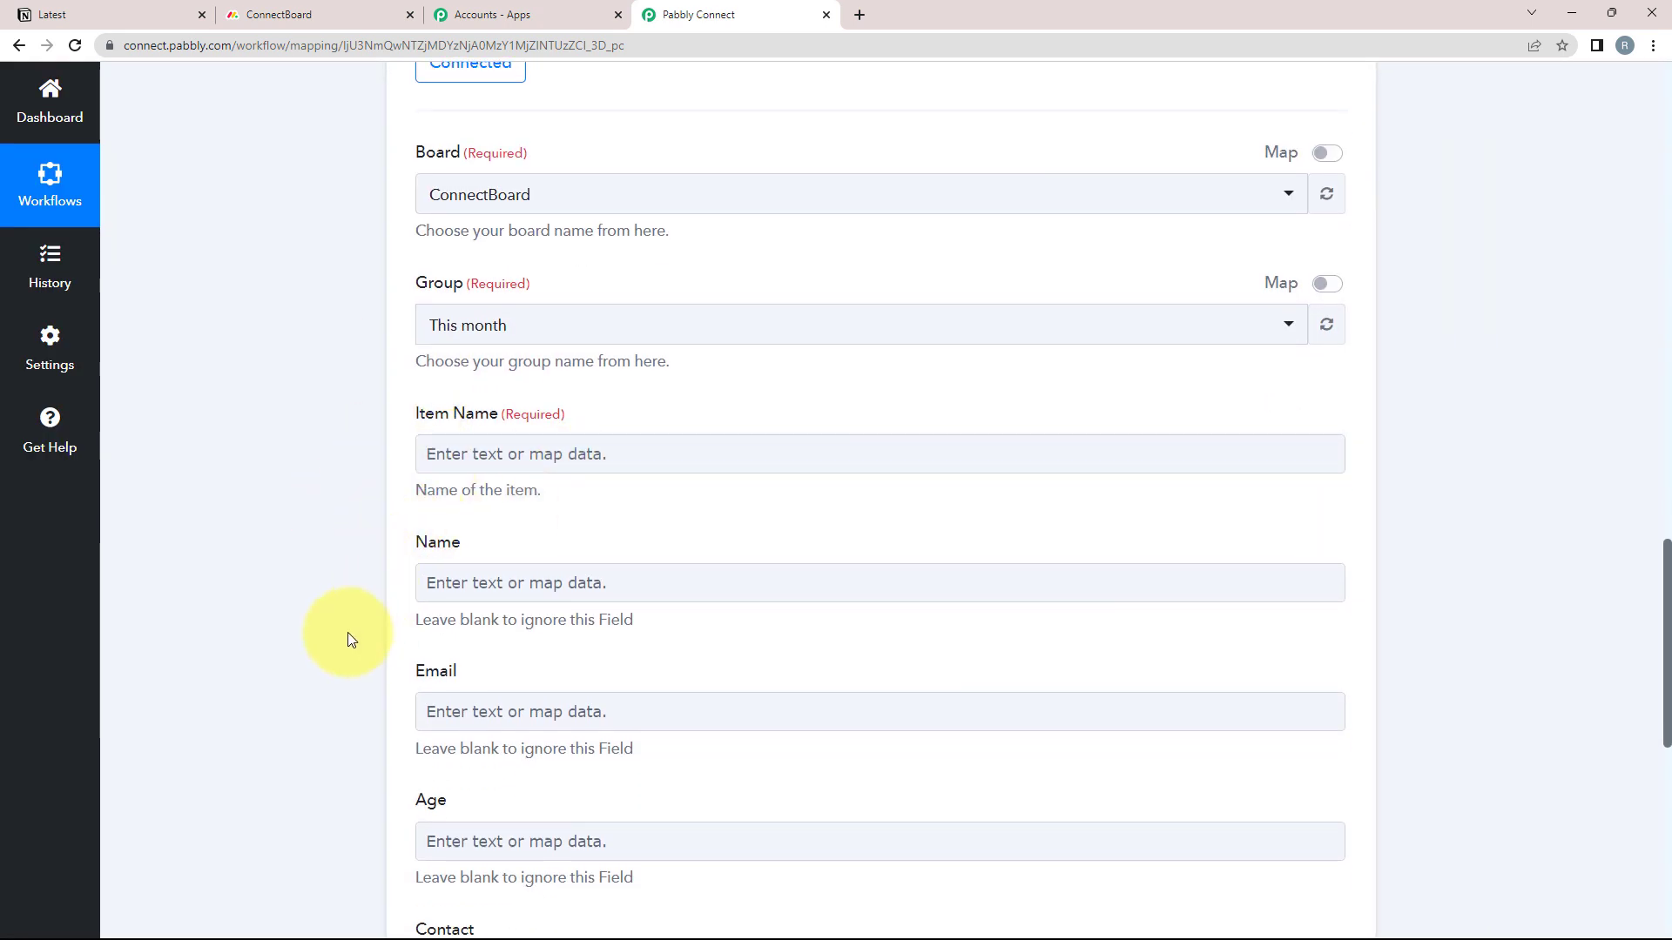
scroll(716, 506, down, 1)
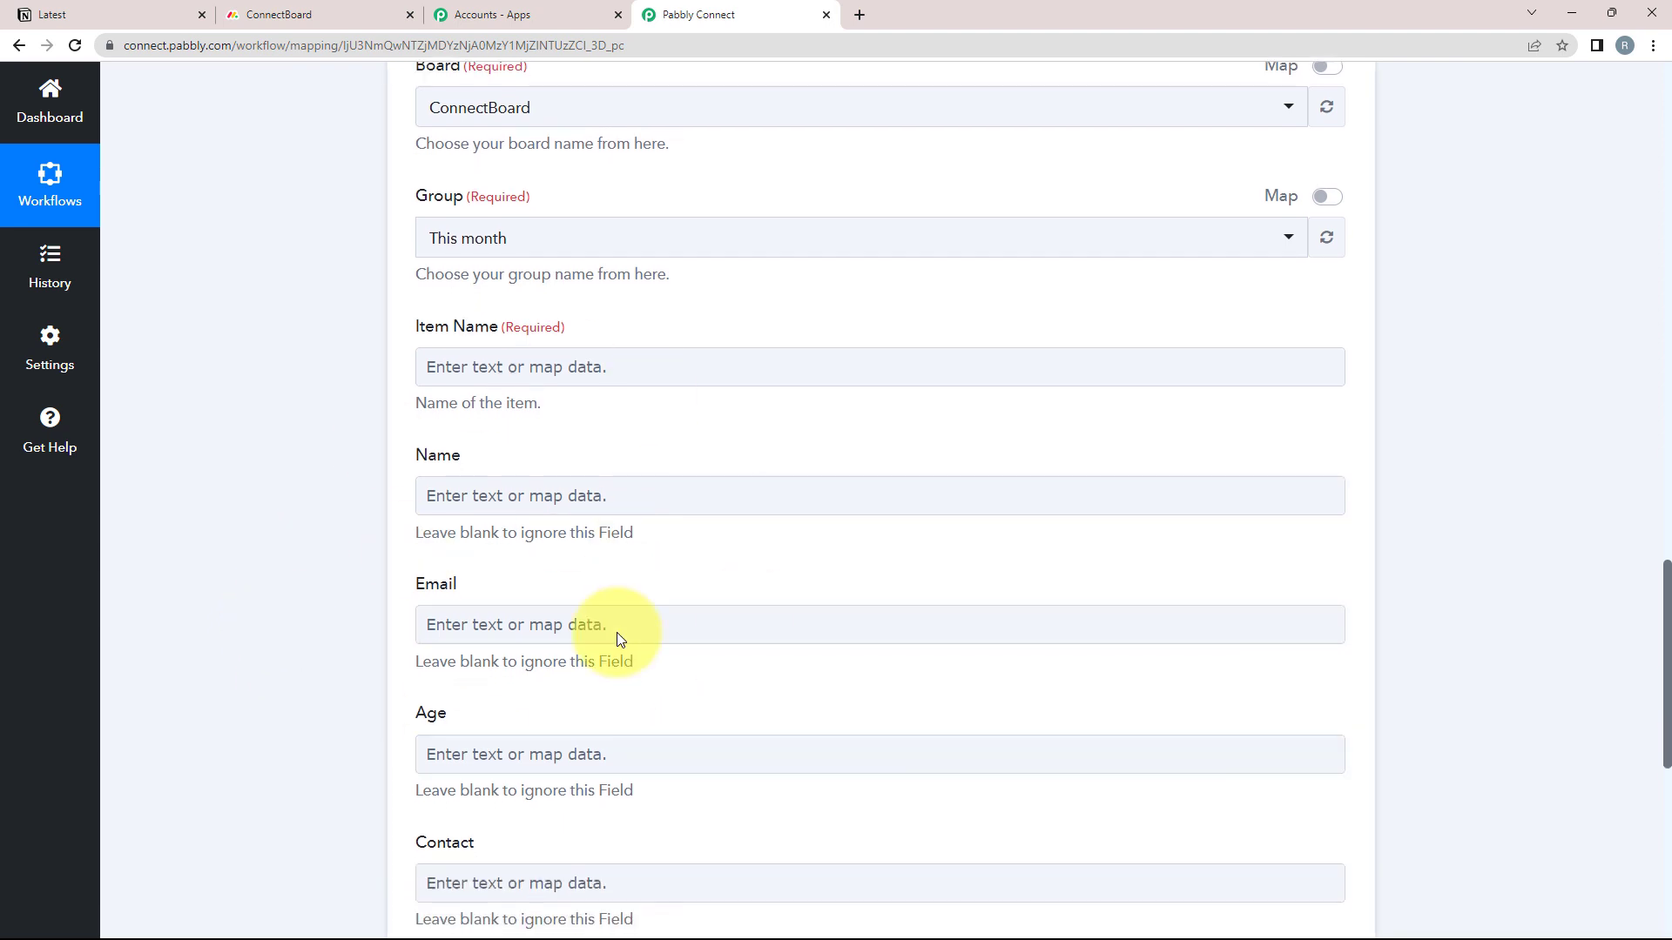
scroll(404, 599, up, 2)
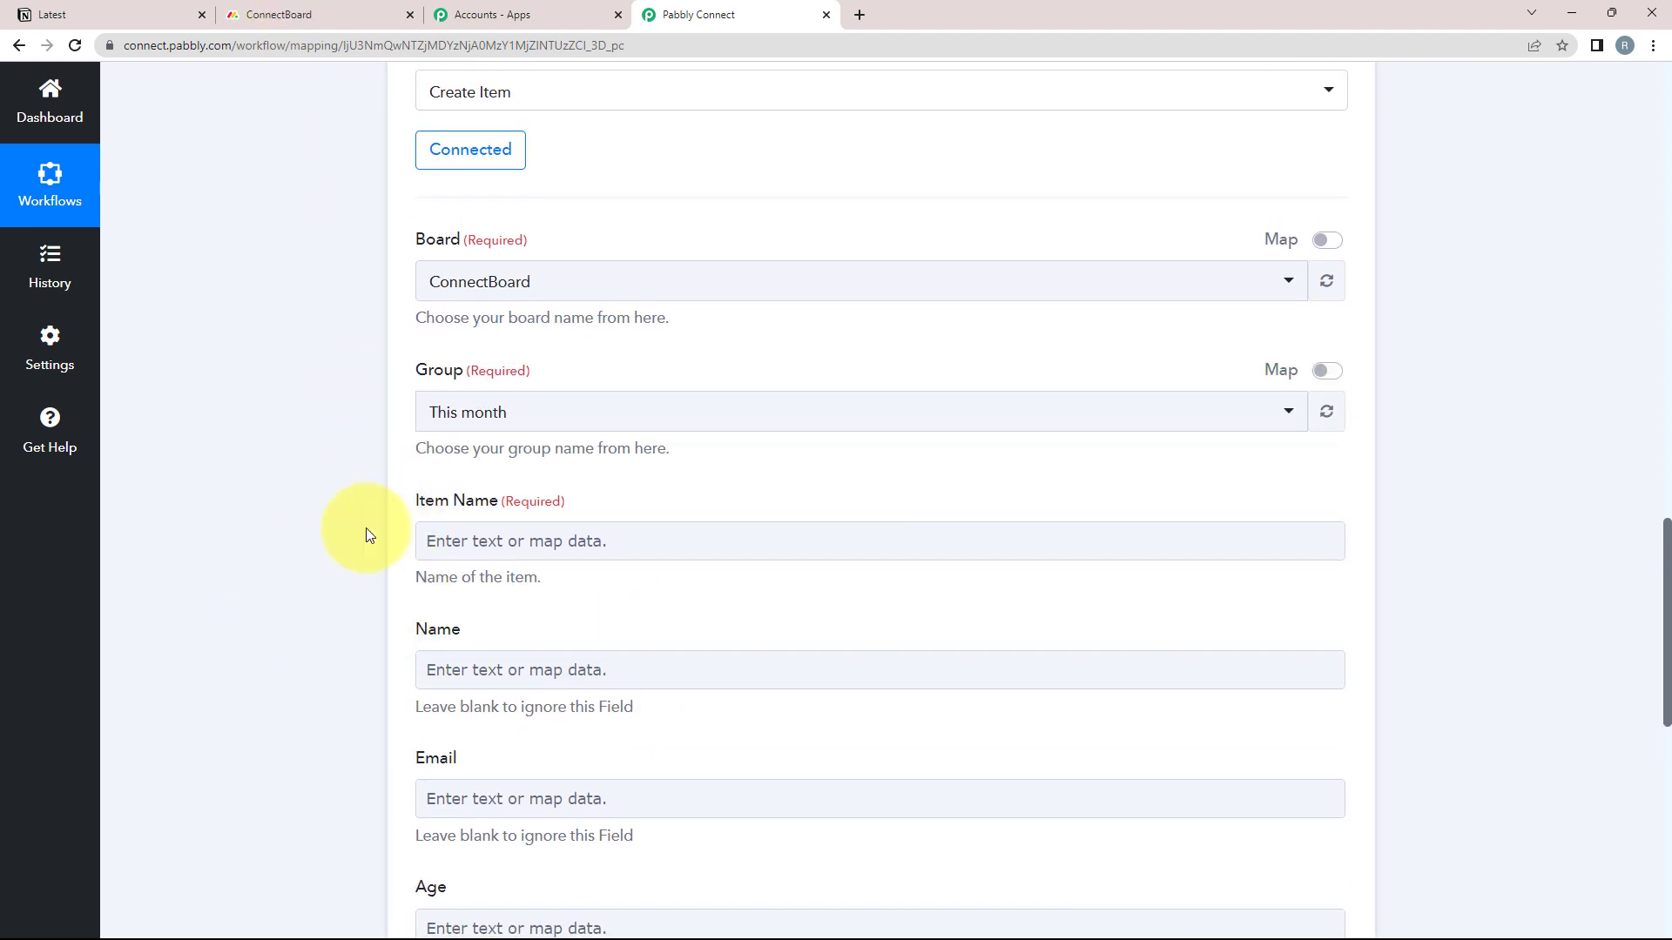
click(249, 15)
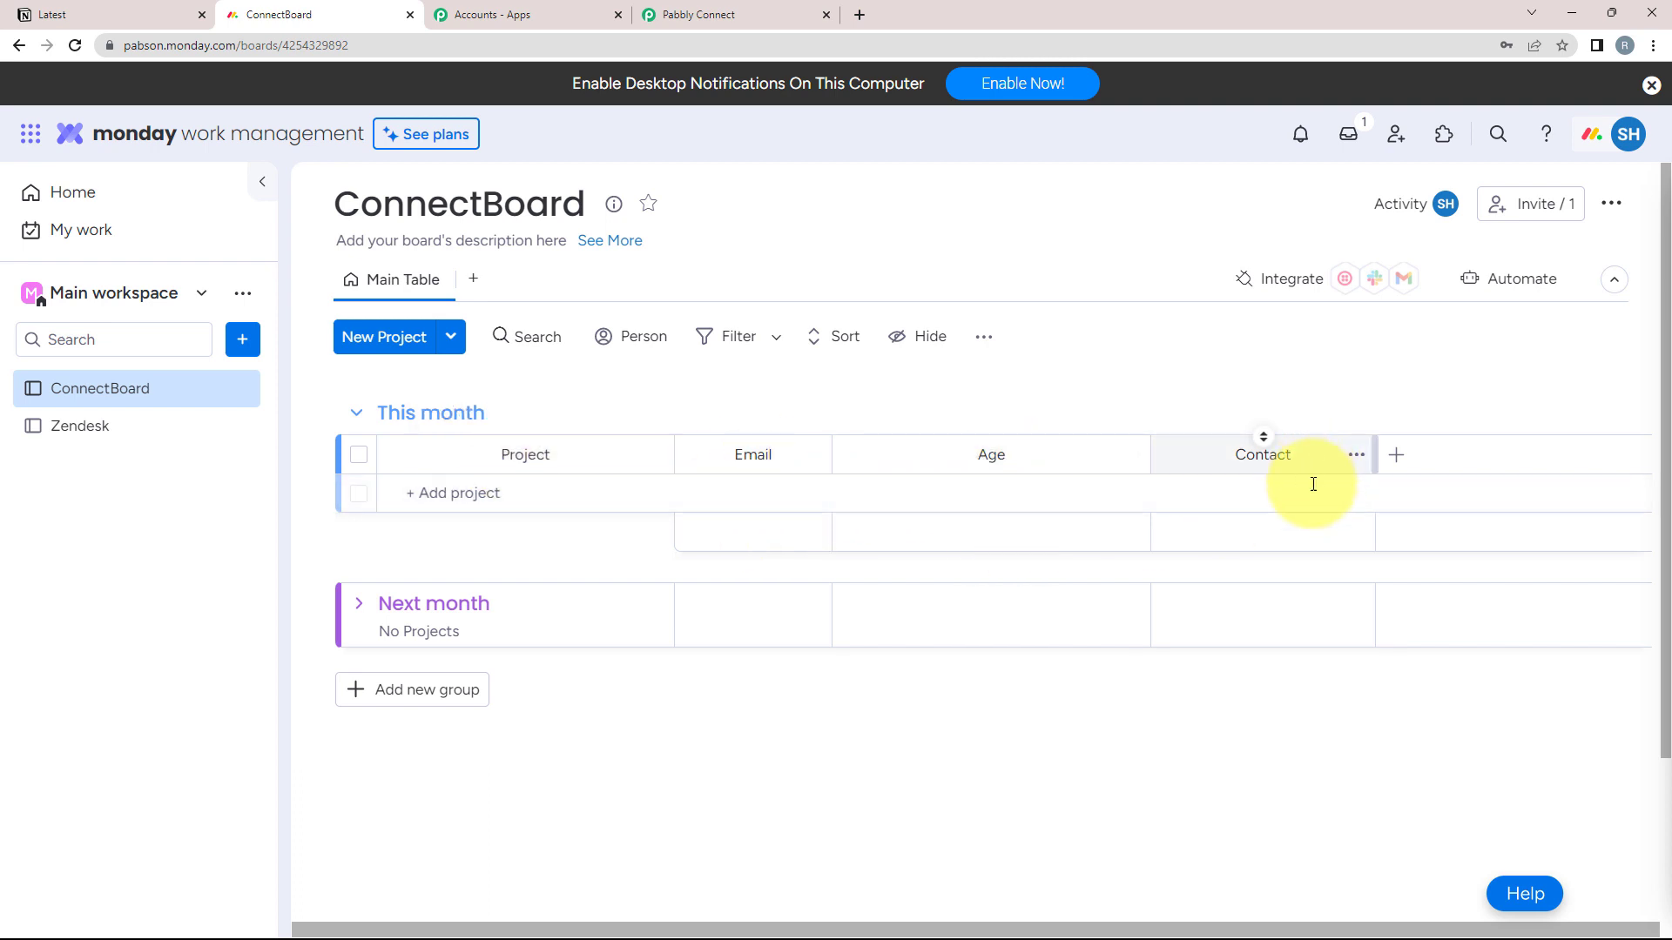
Back in Pabbly Connect, keep This month as the board group
click(728, 14)
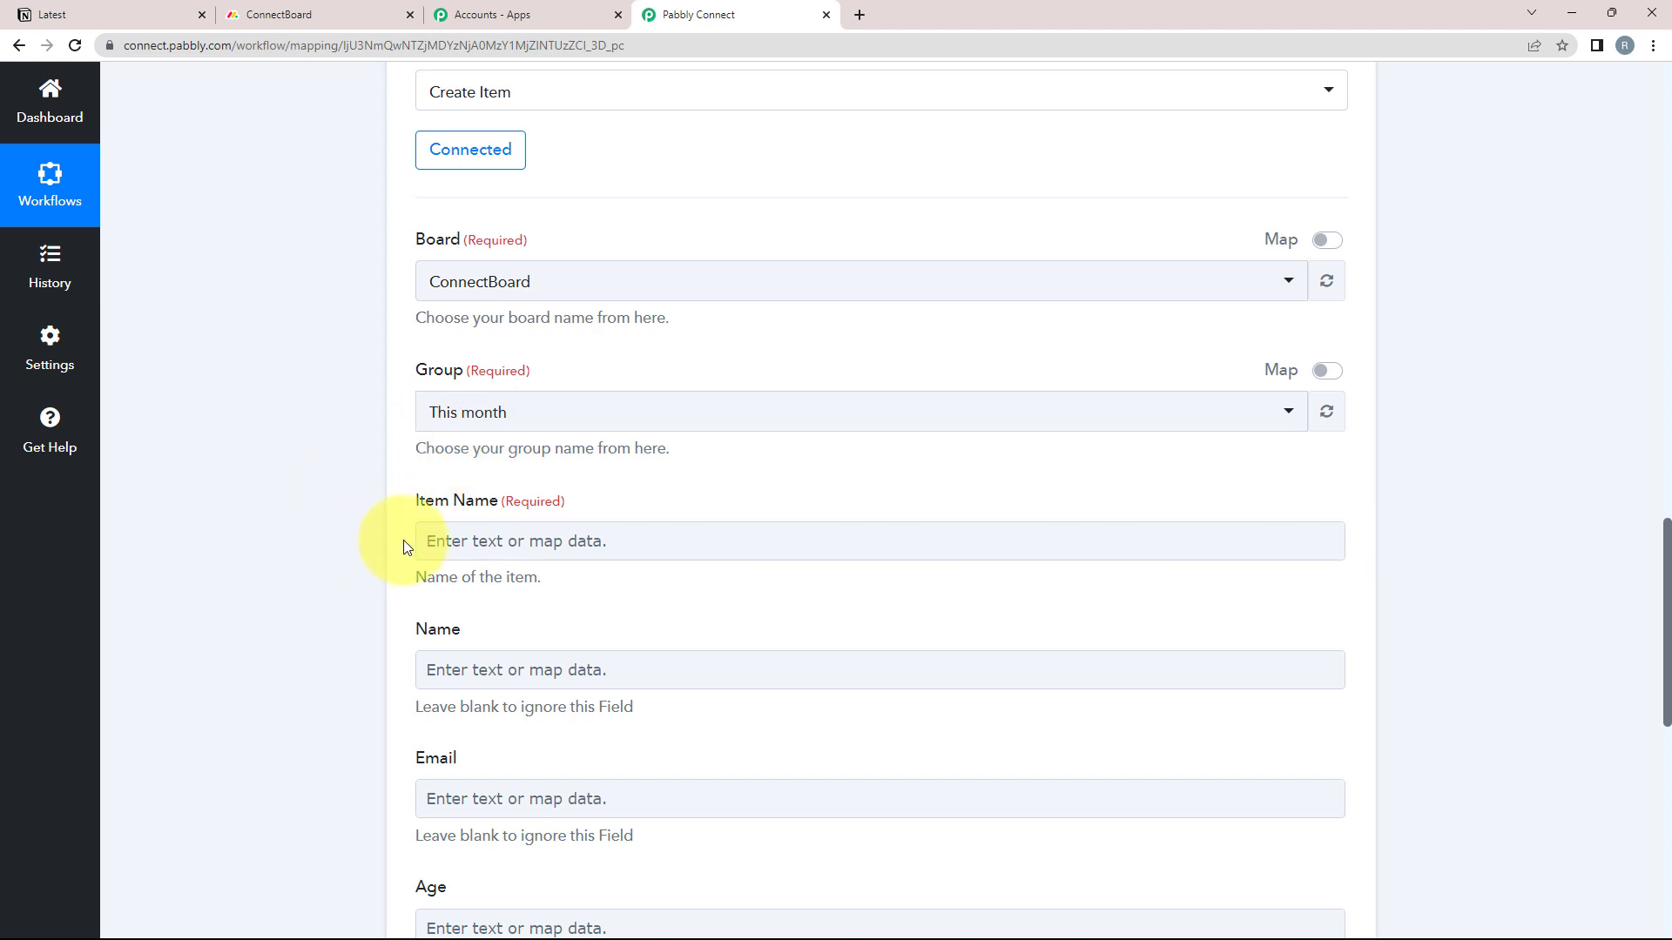
scroll(404, 545, down, 2)
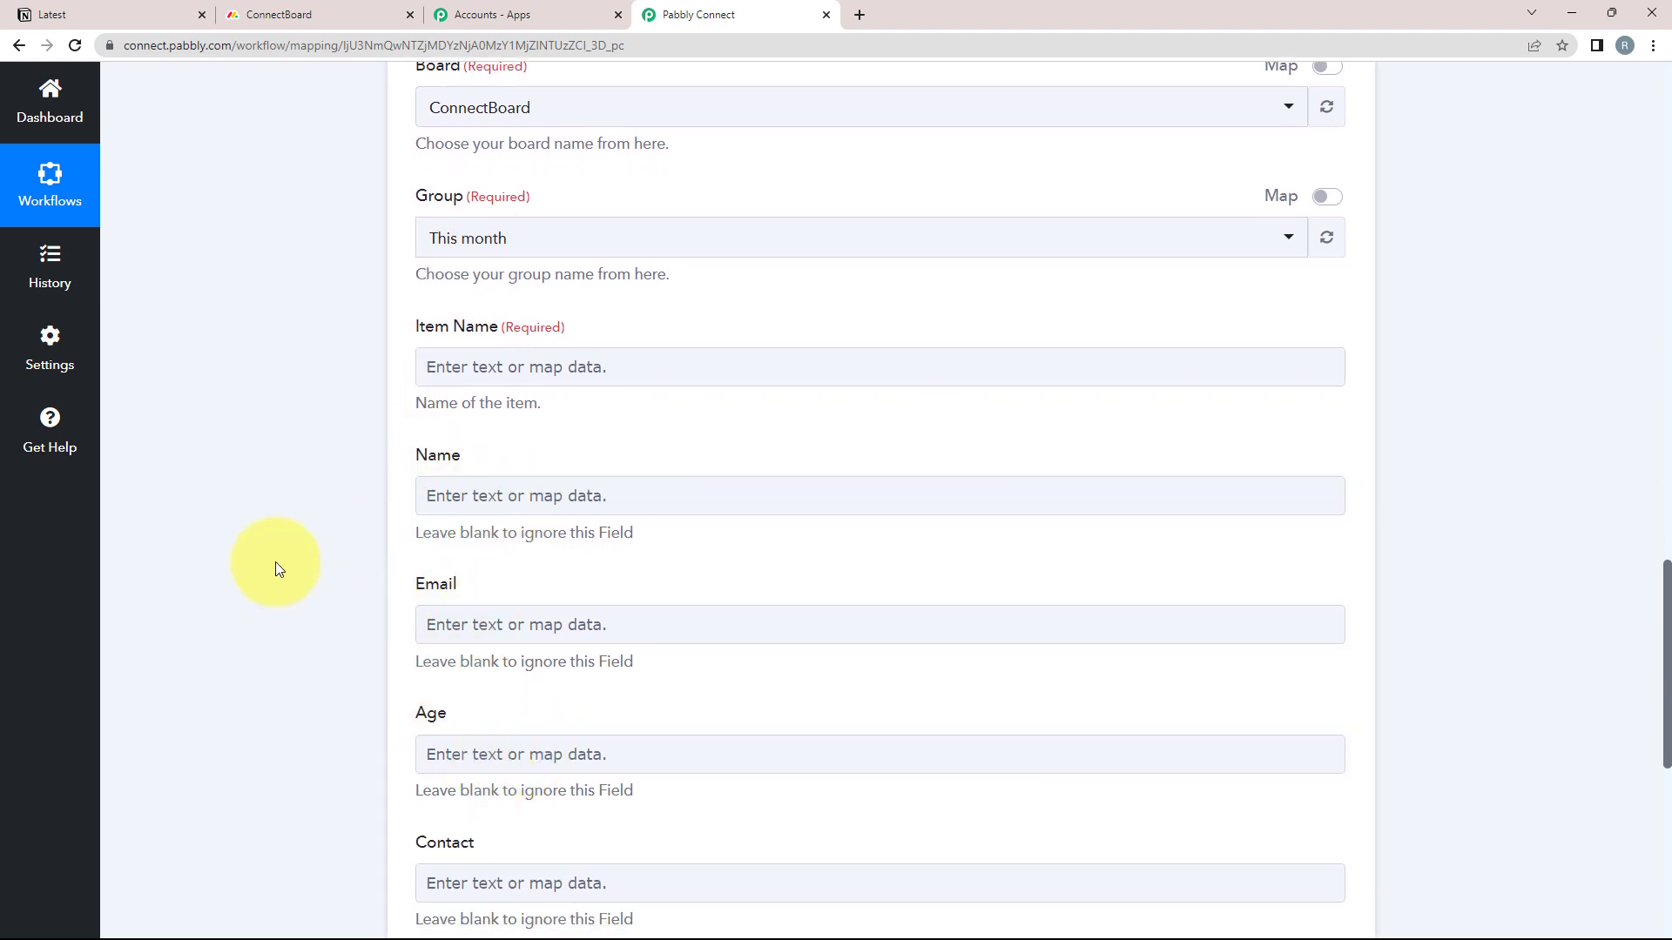
scroll(221, 511, up, 2)
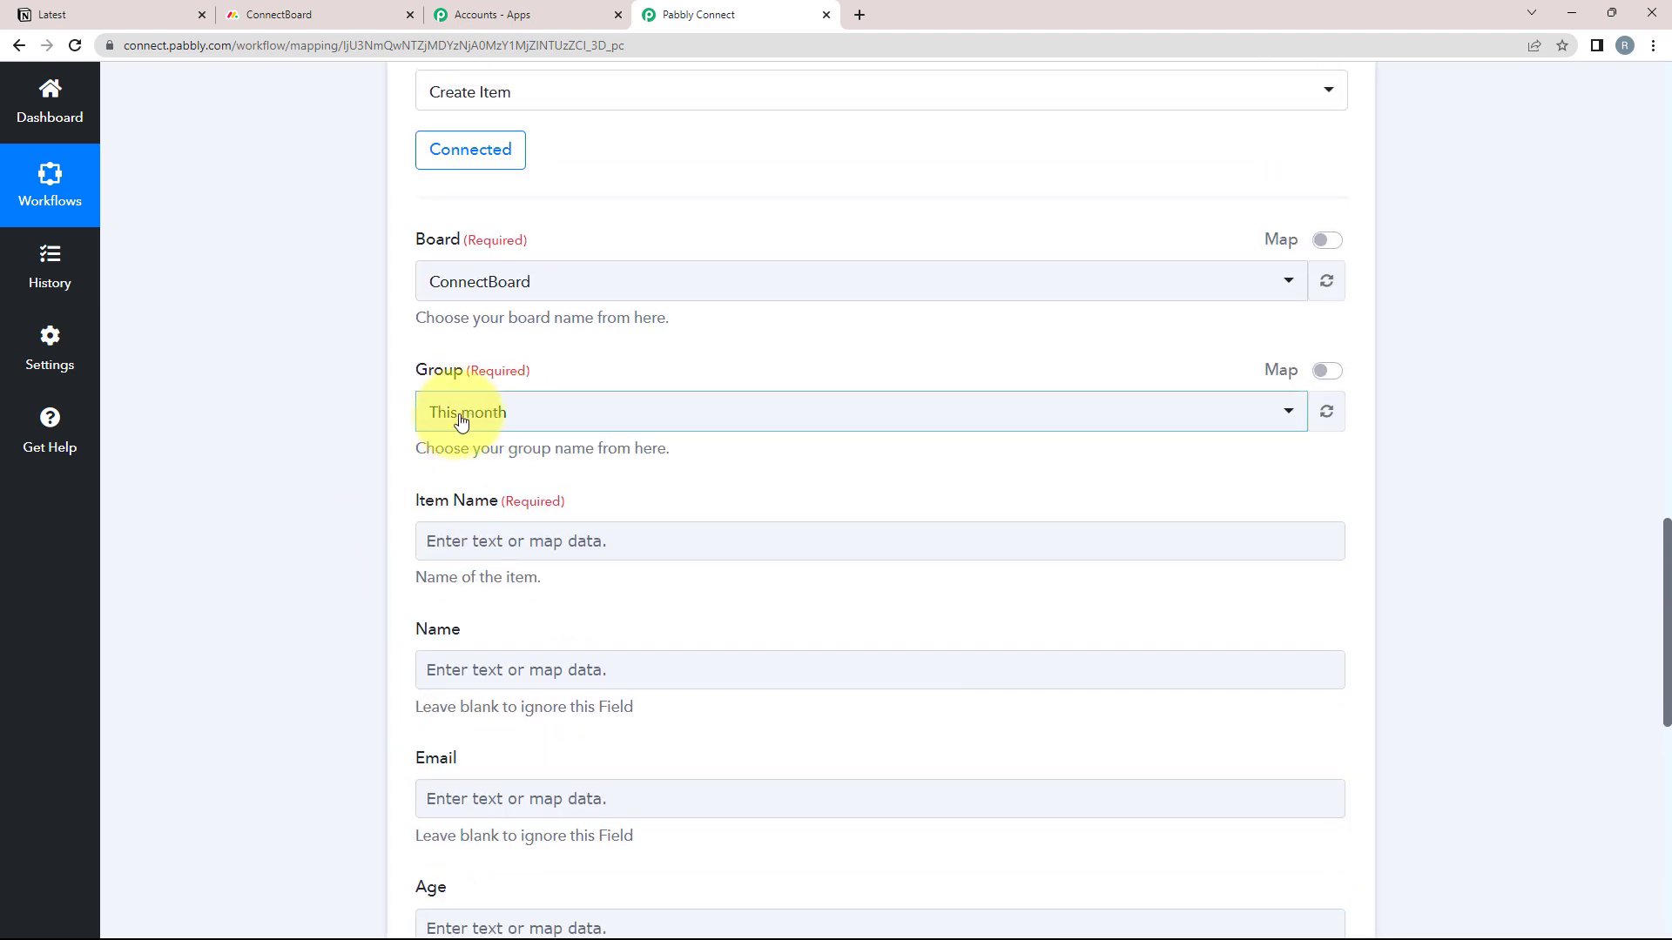
click(462, 422)
click(452, 518)
scroll(295, 461, down, 1)
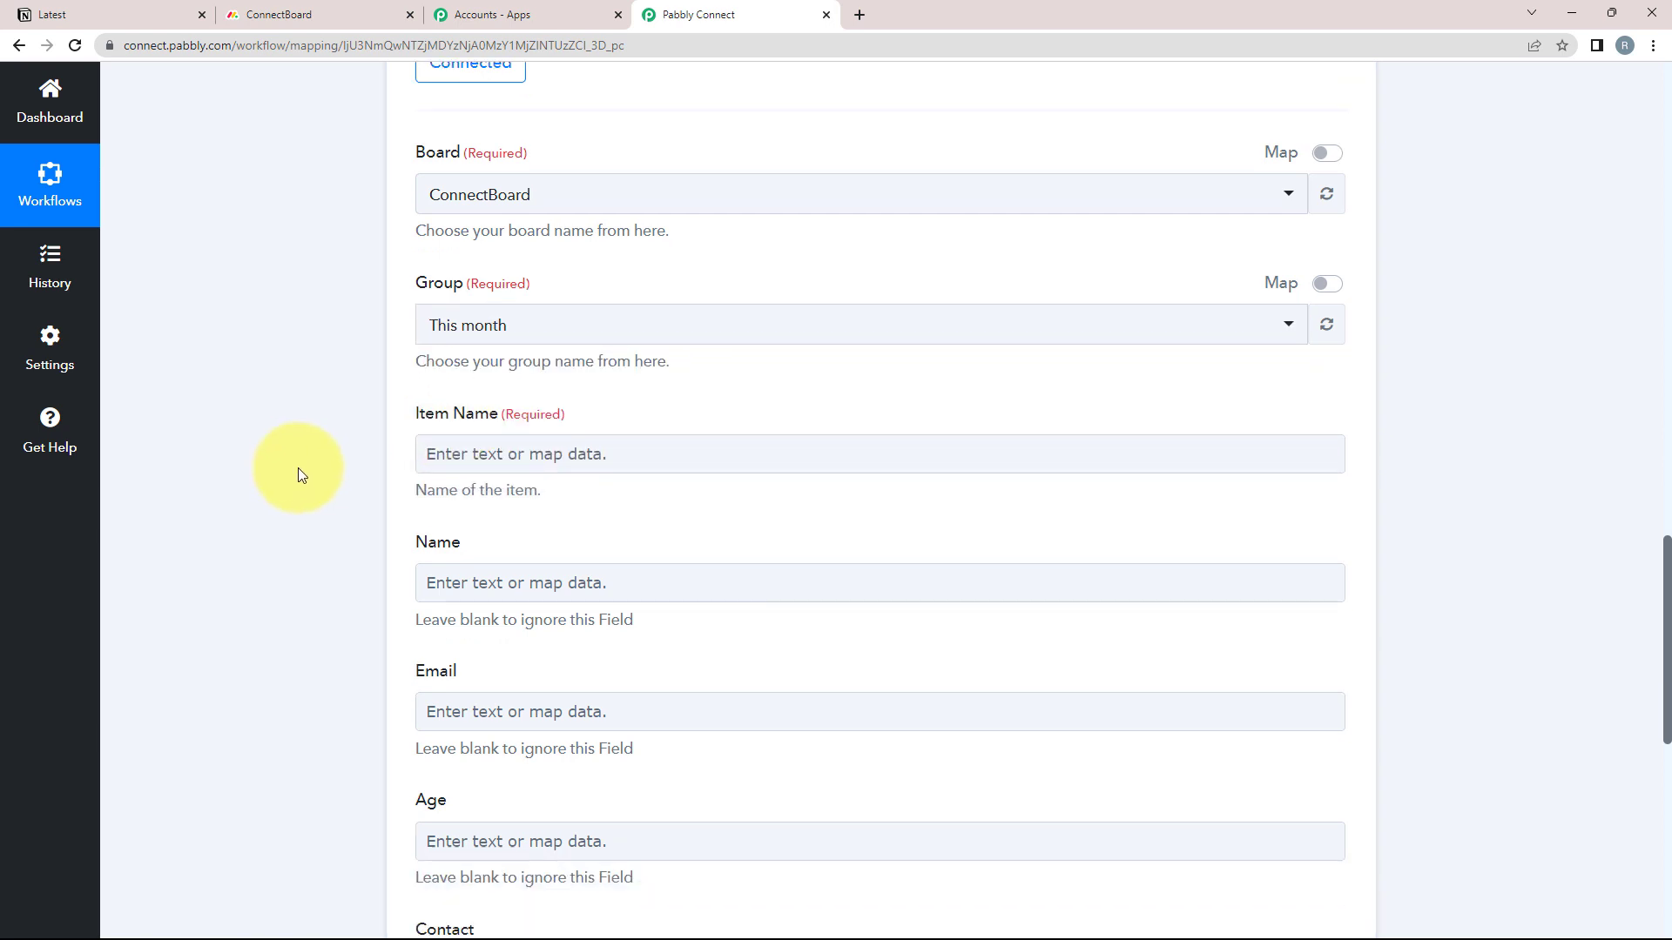
scroll(298, 474, down, 1)
Place the cursor in the Item Name field, clearing a stray text selection
click(444, 365)
scroll(325, 409, up, 2)
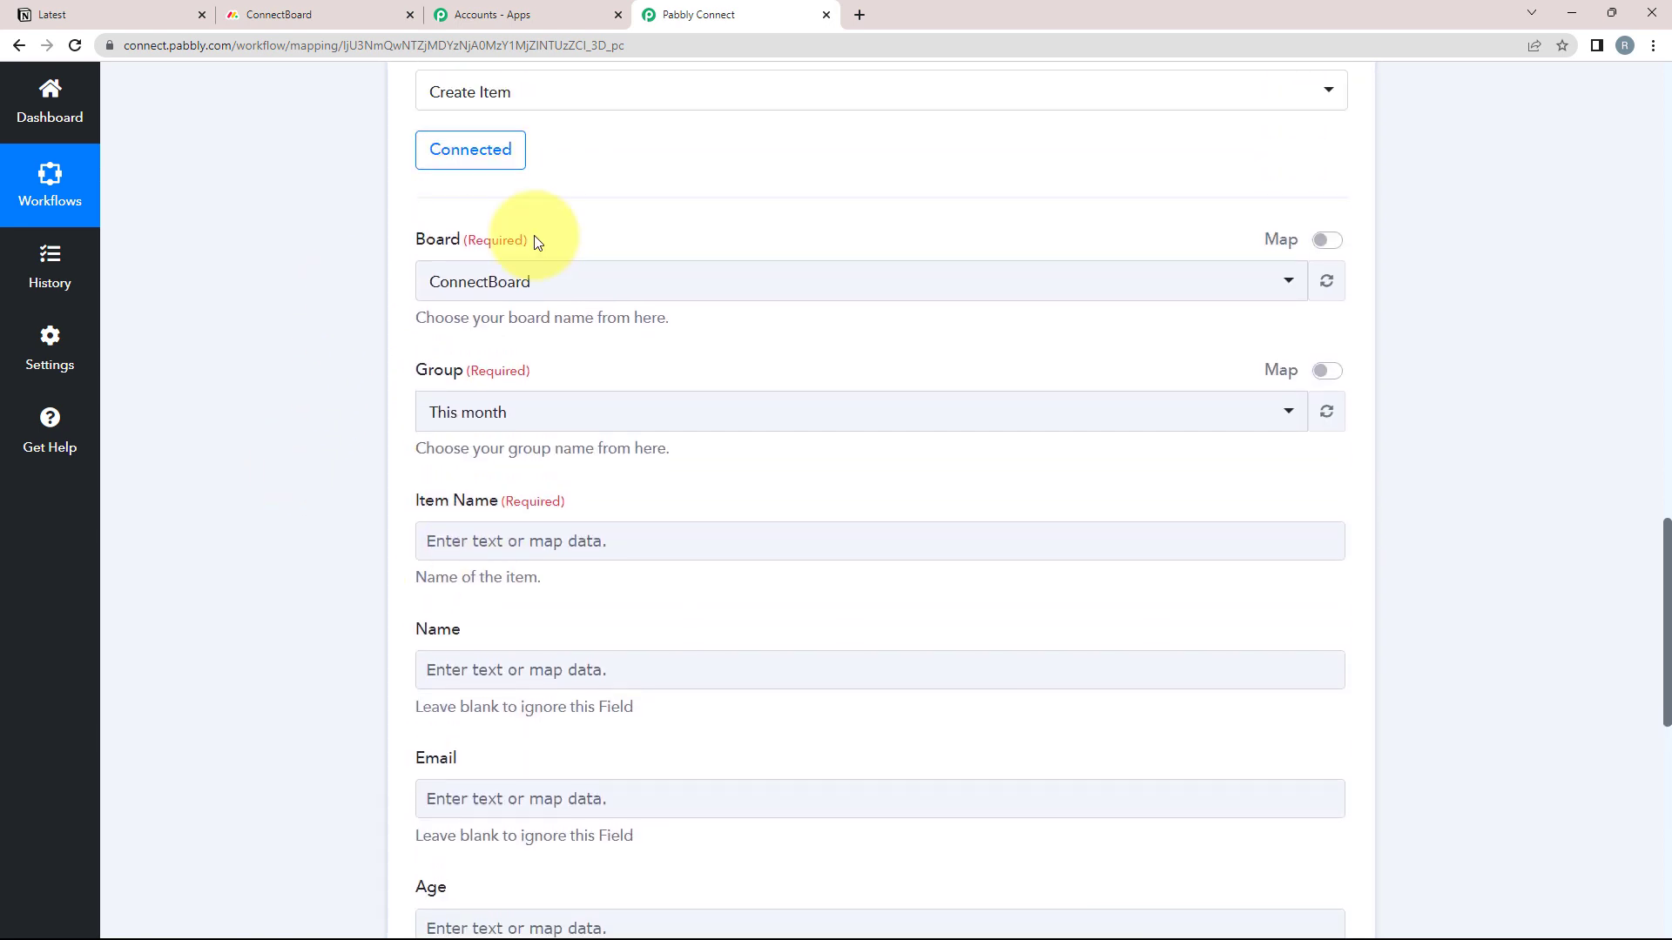
drag(528, 241, 463, 241)
click(360, 301)
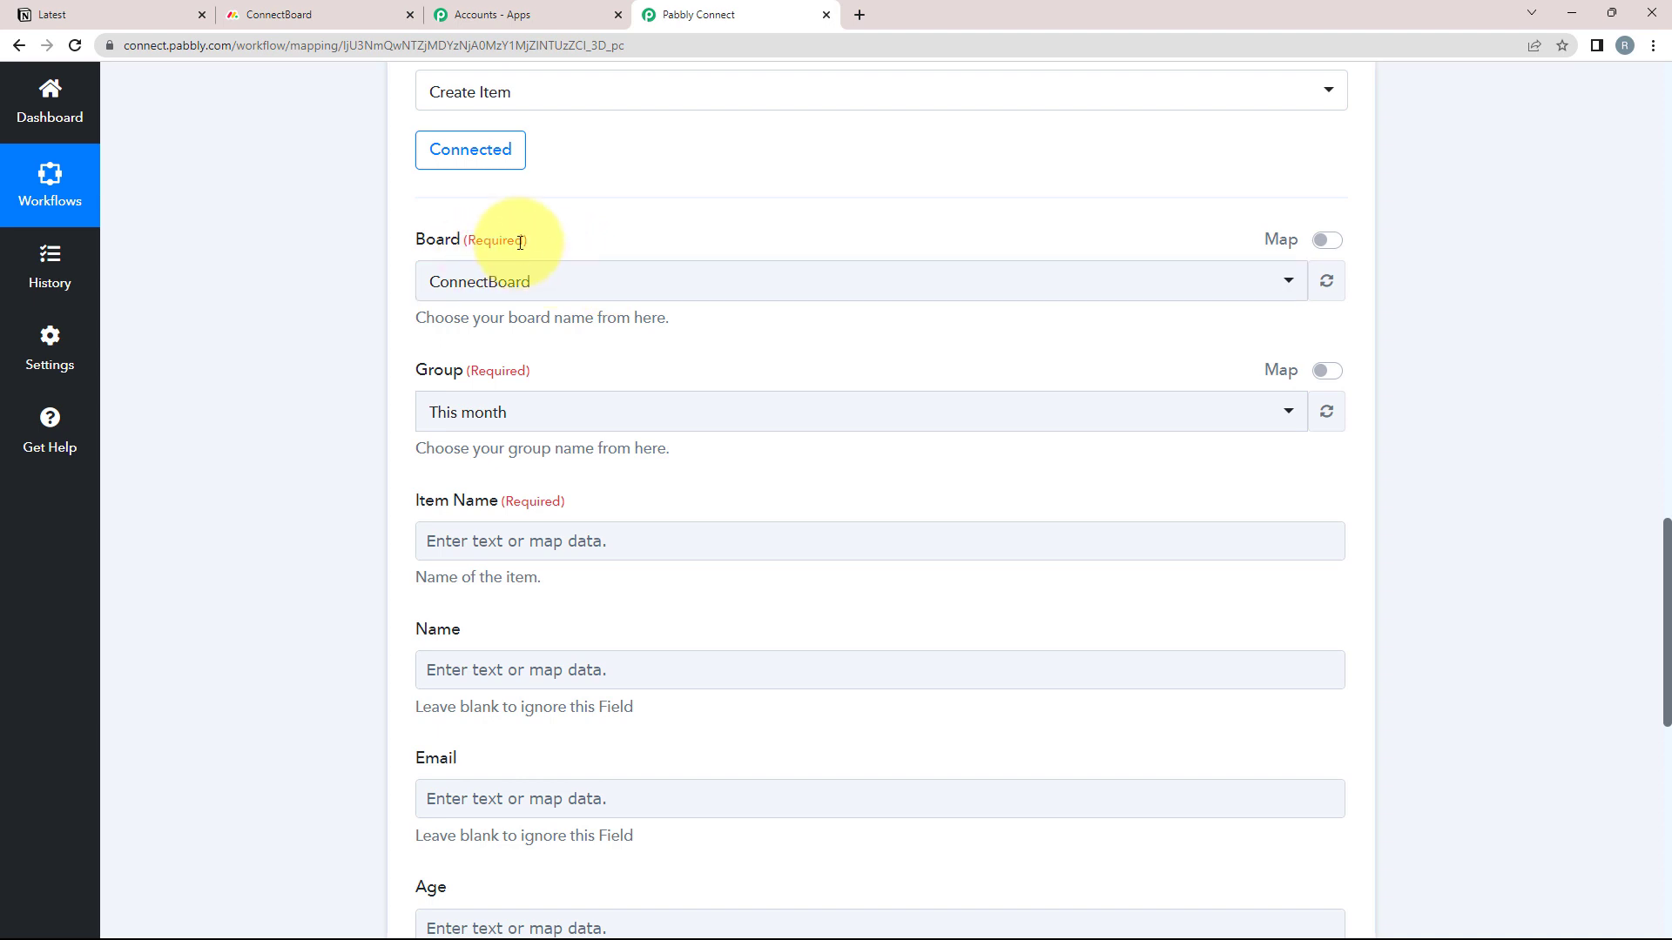
scroll(349, 487, down, 2)
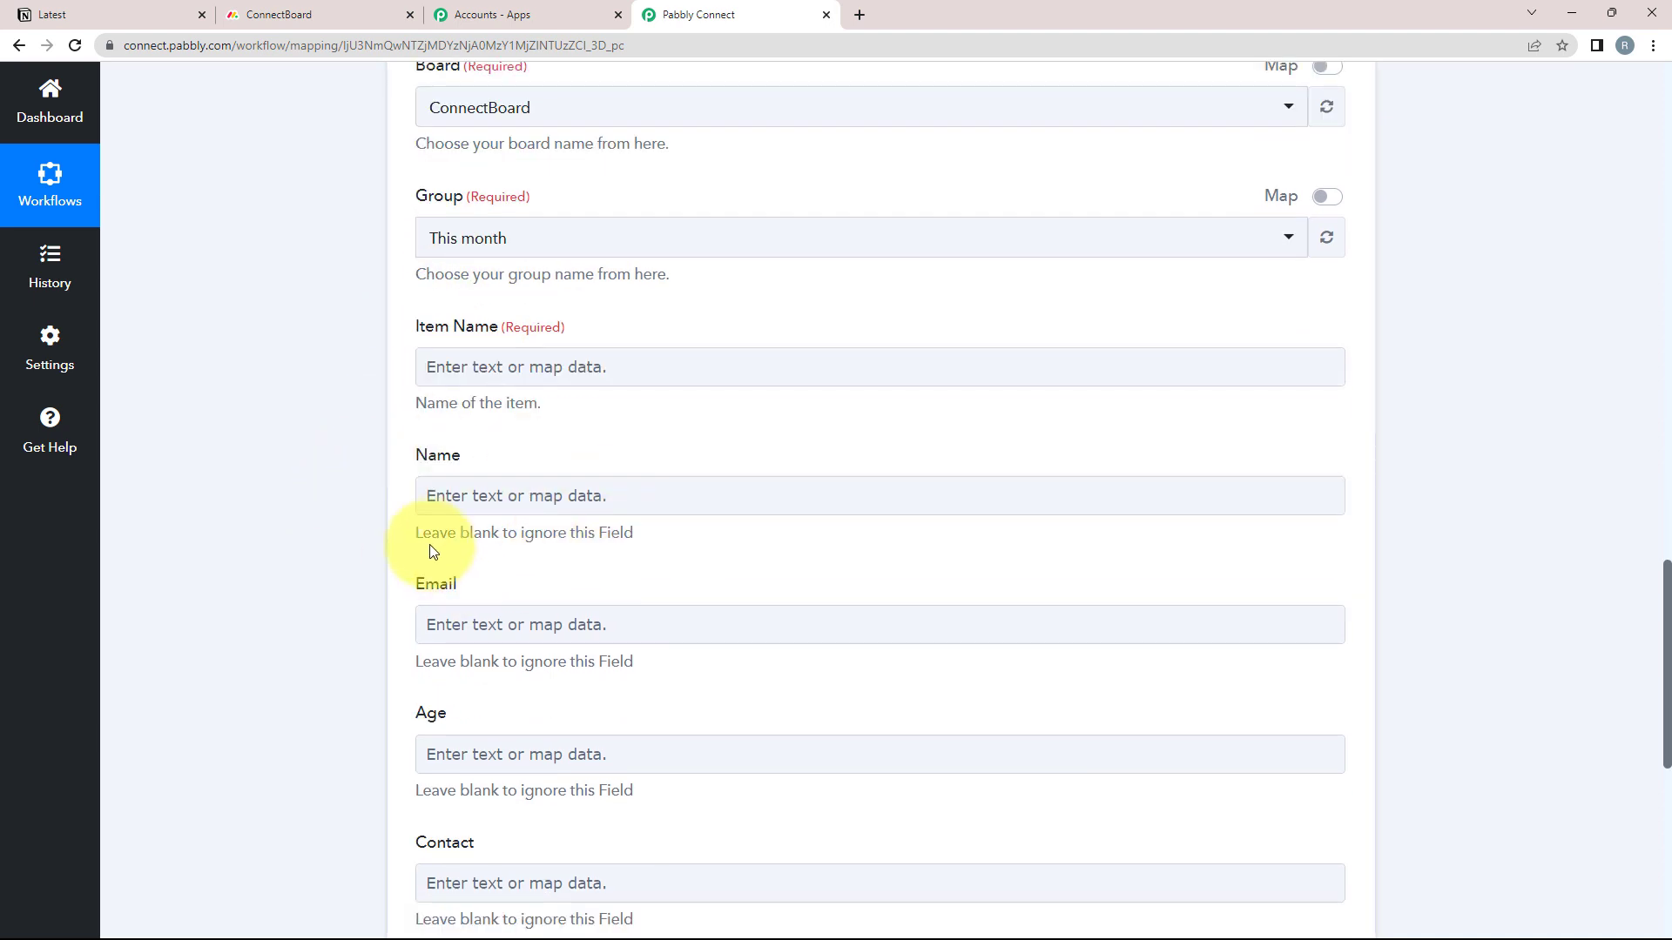
scroll(430, 548, down, 3)
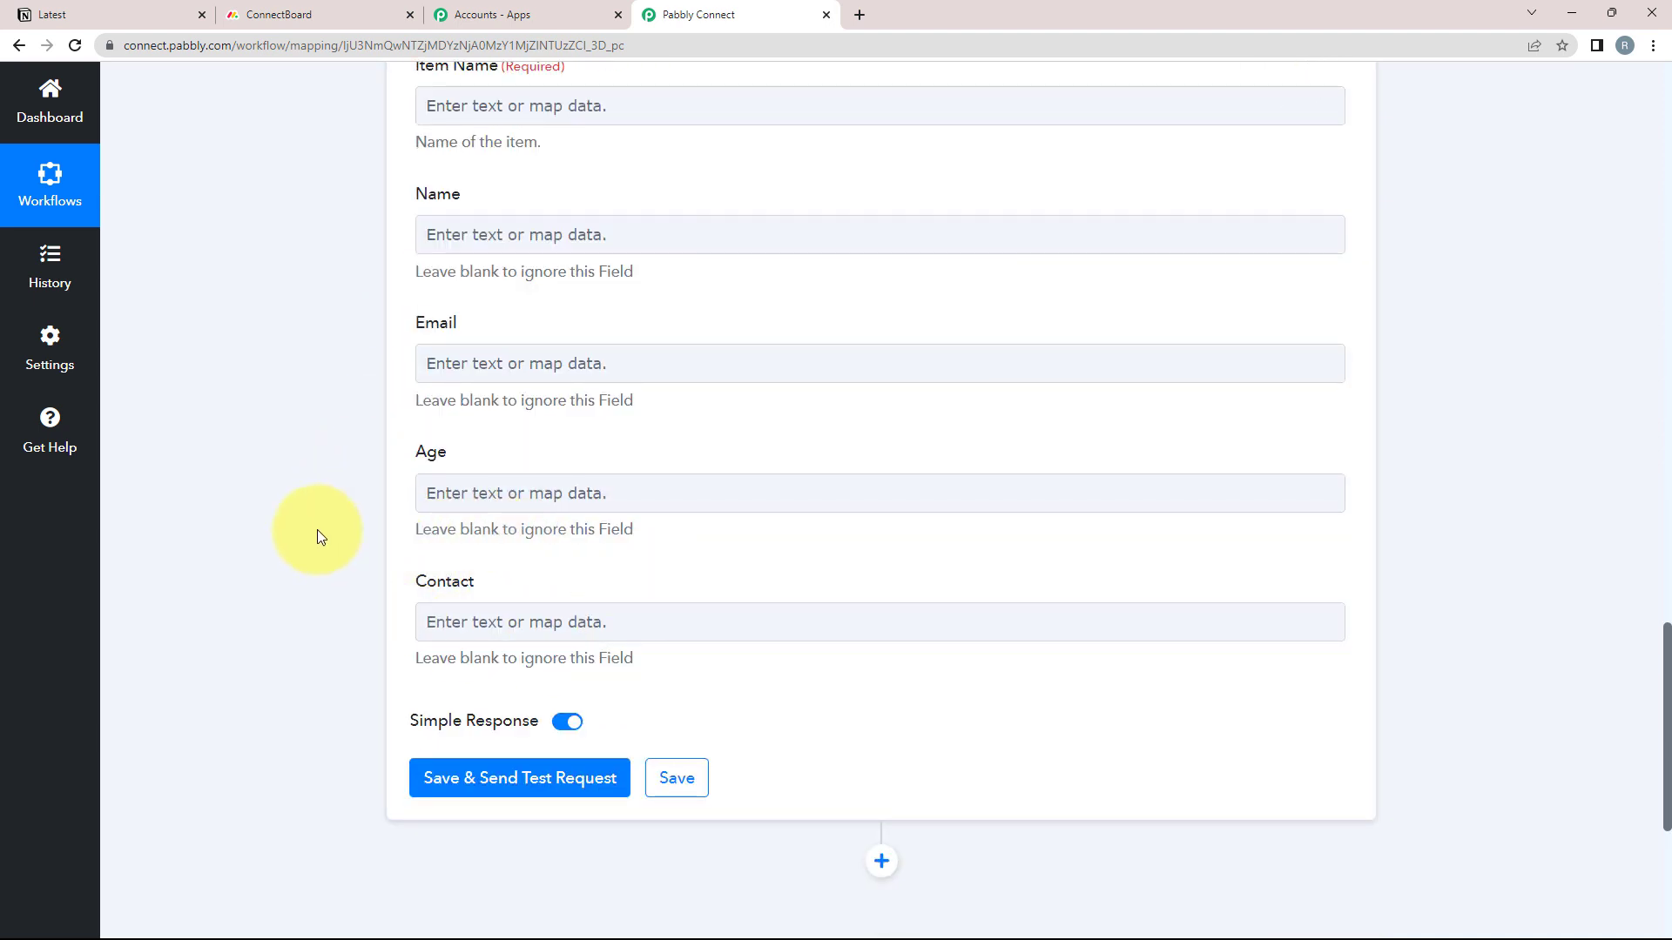
scroll(317, 530, up, 3)
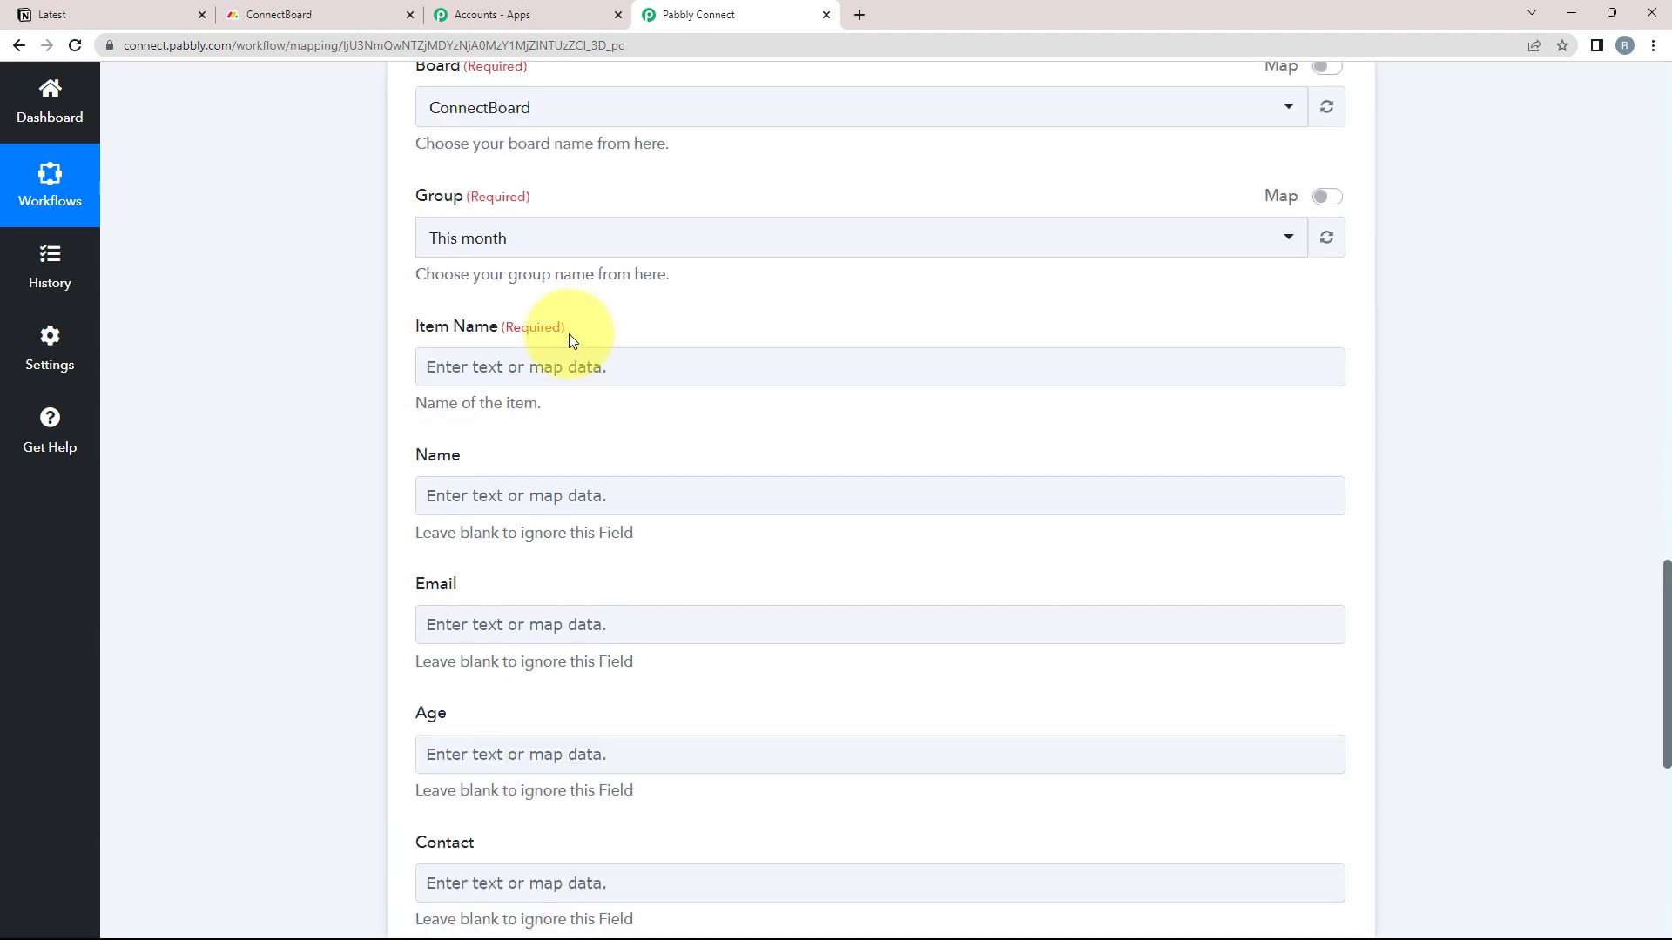
drag(504, 326, 598, 328)
click(601, 328)
click(529, 385)
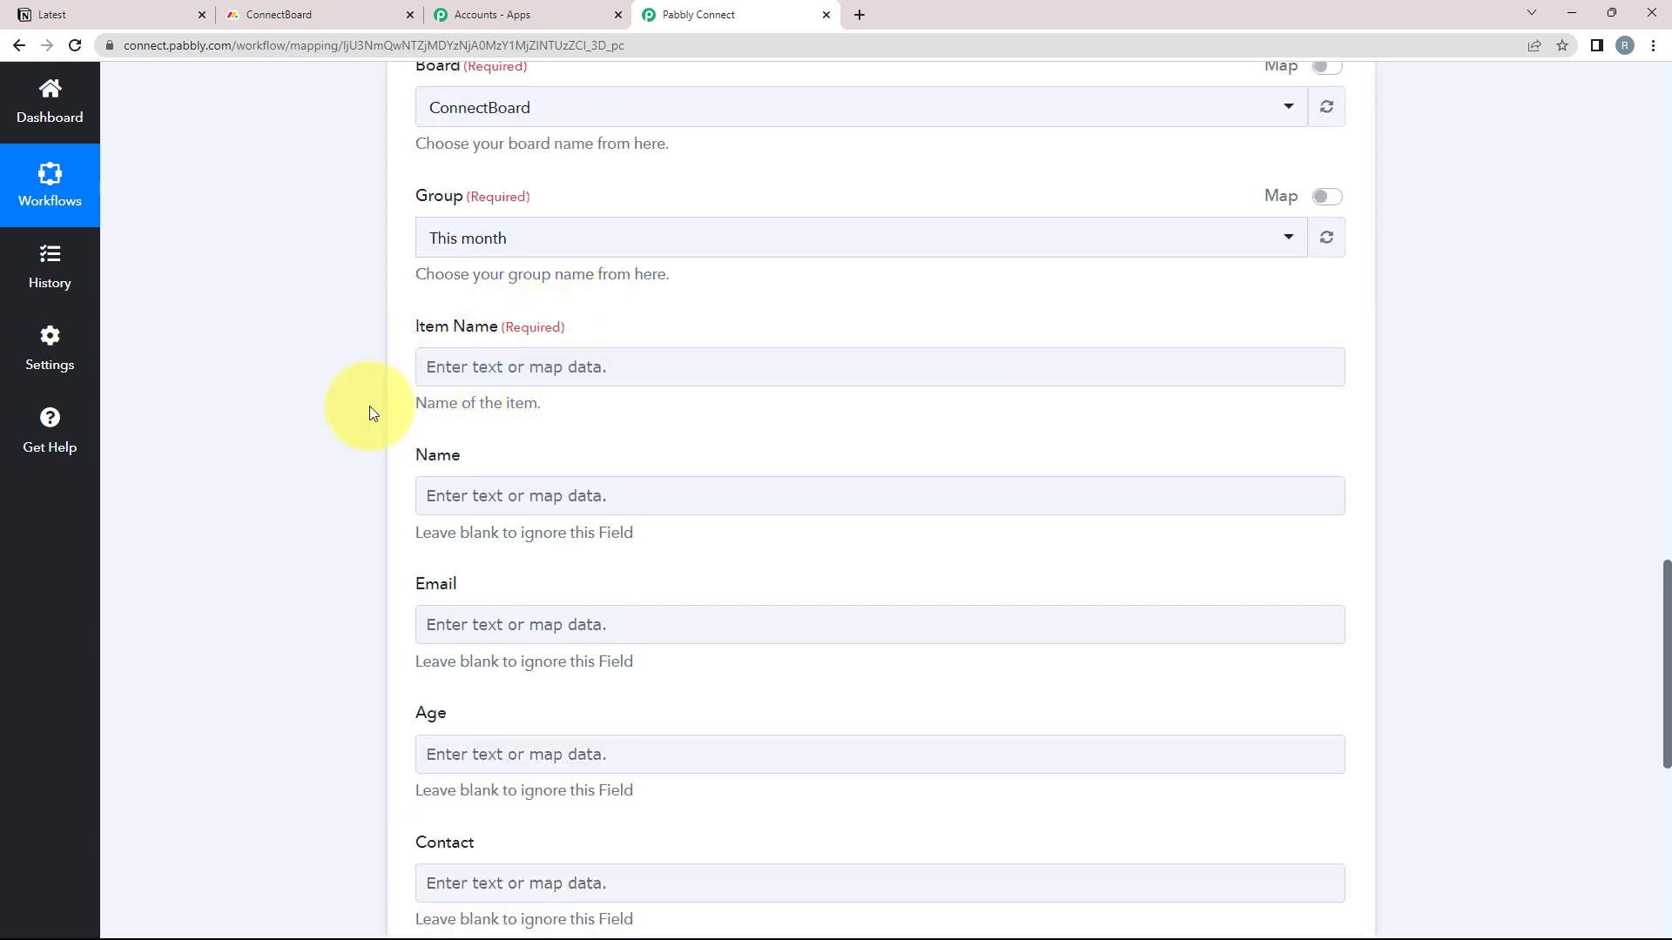
scroll(290, 432, up, 10)
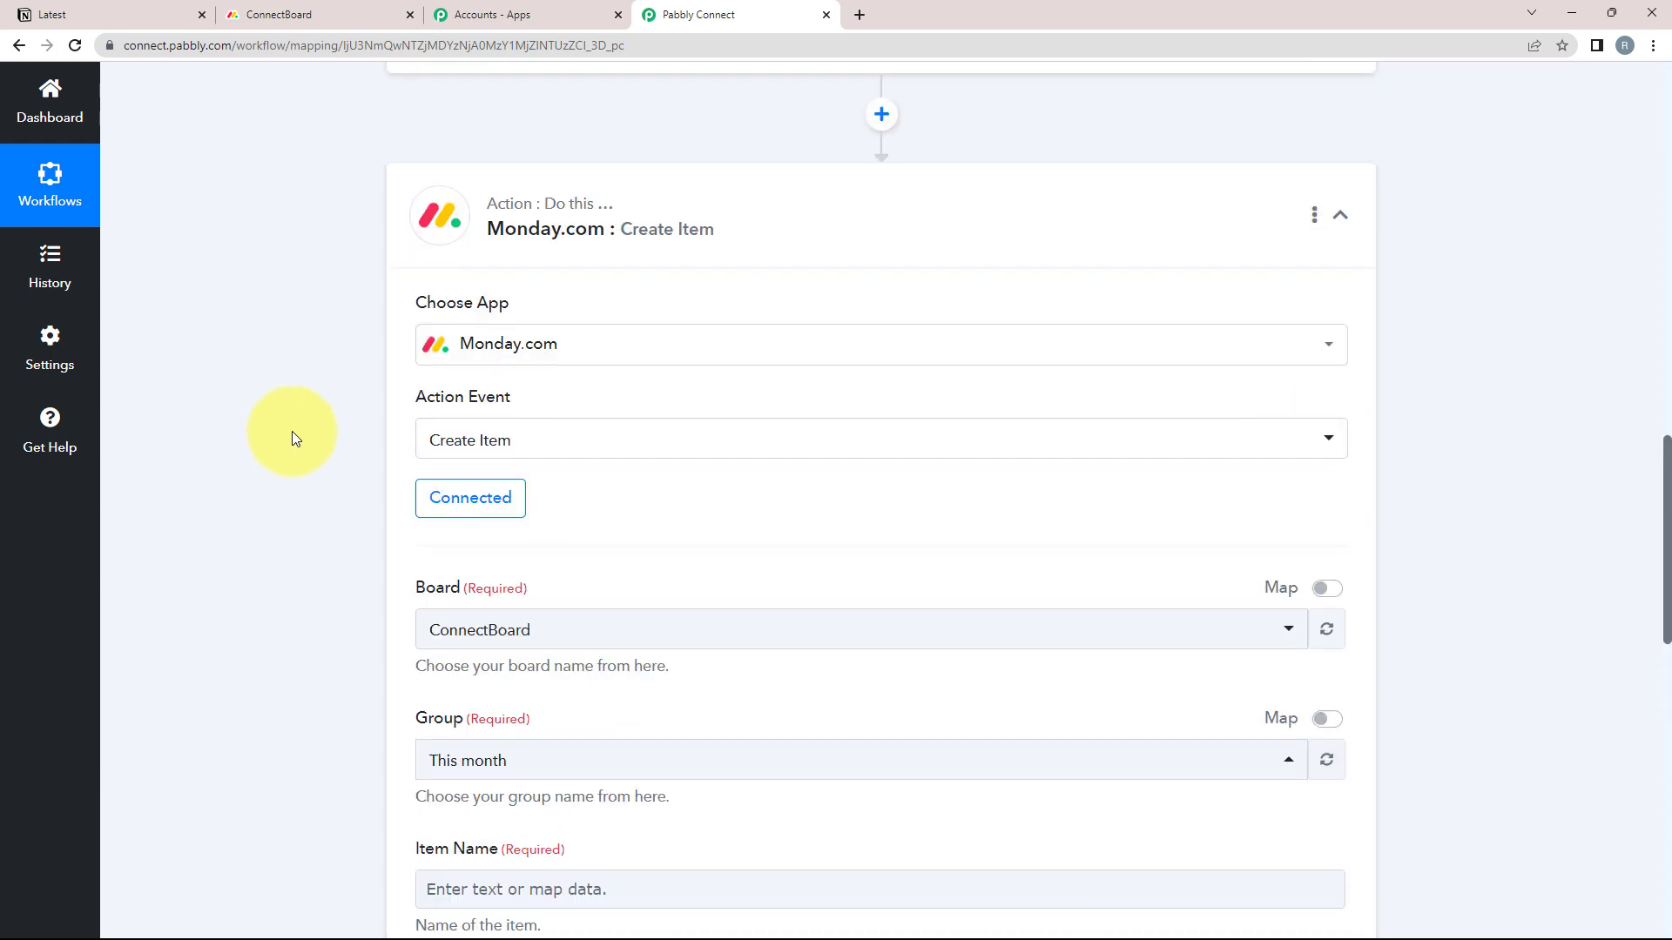
scroll(941, 259, up, 10)
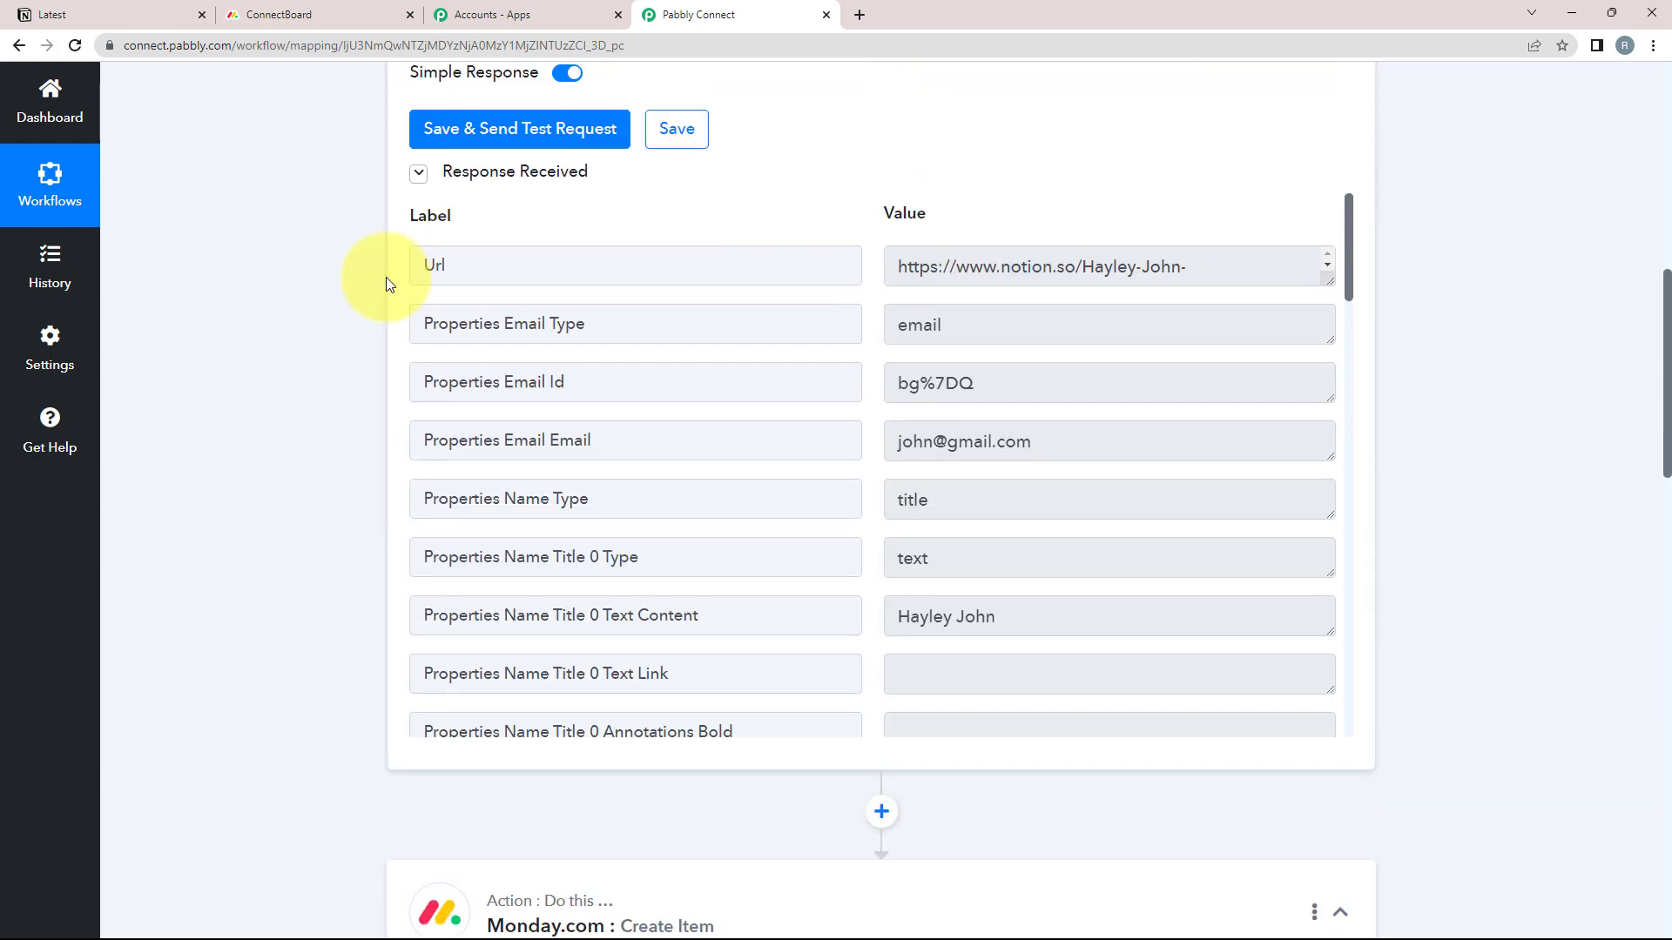
scroll(235, 549, down, 15)
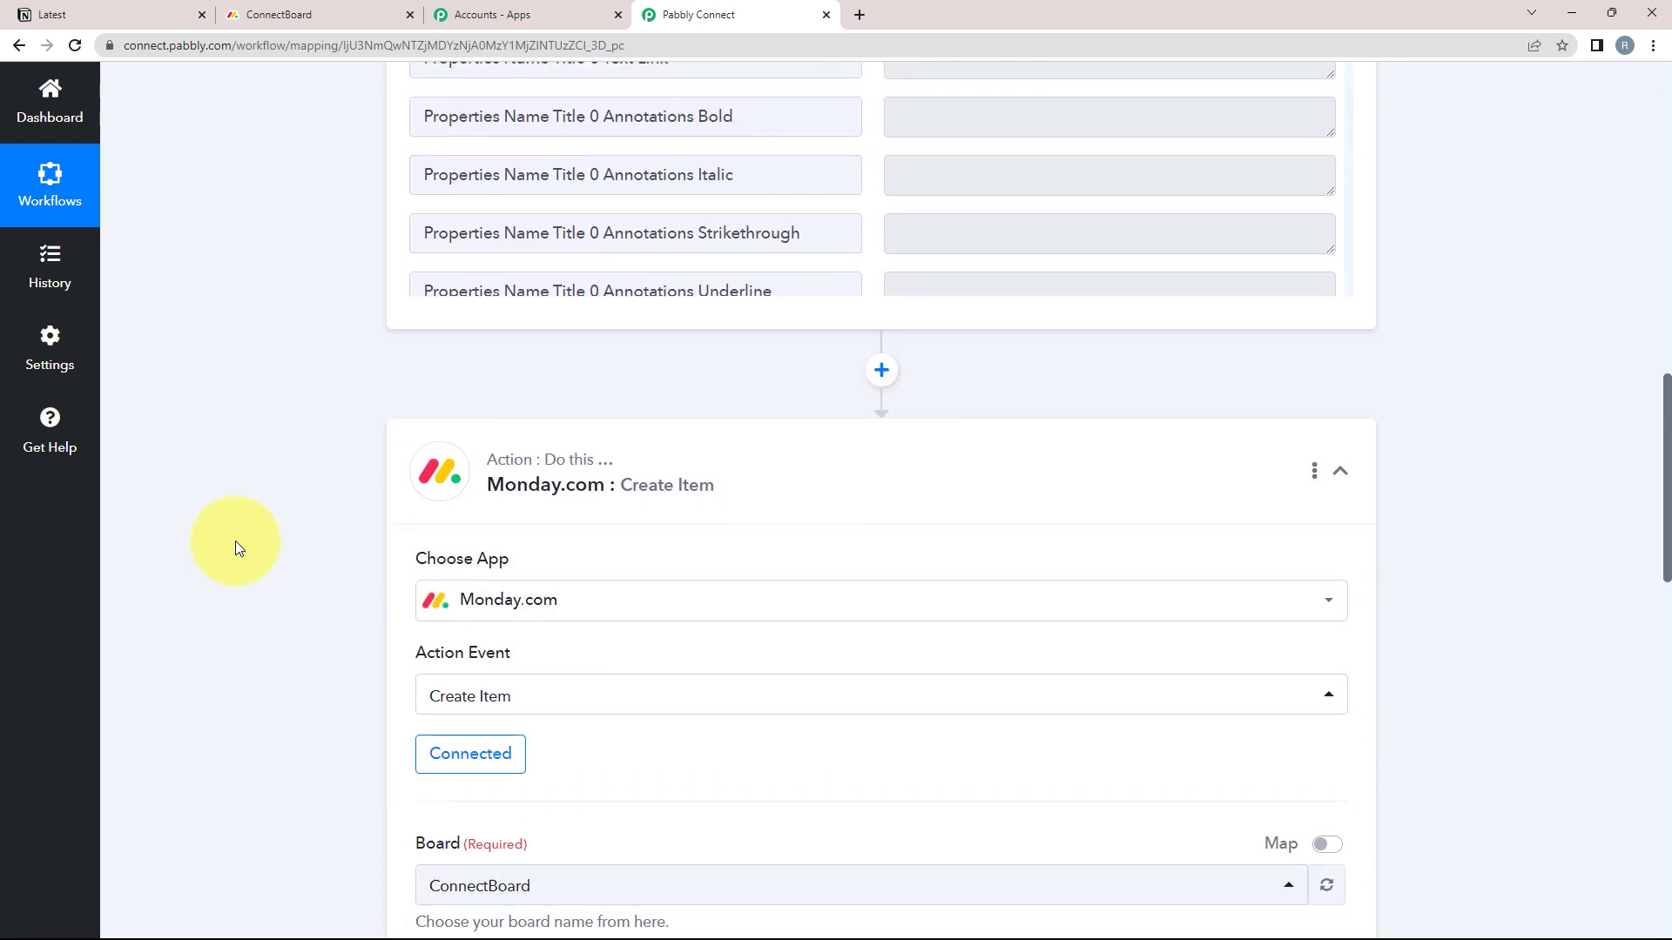
scroll(420, 643, down, 1)
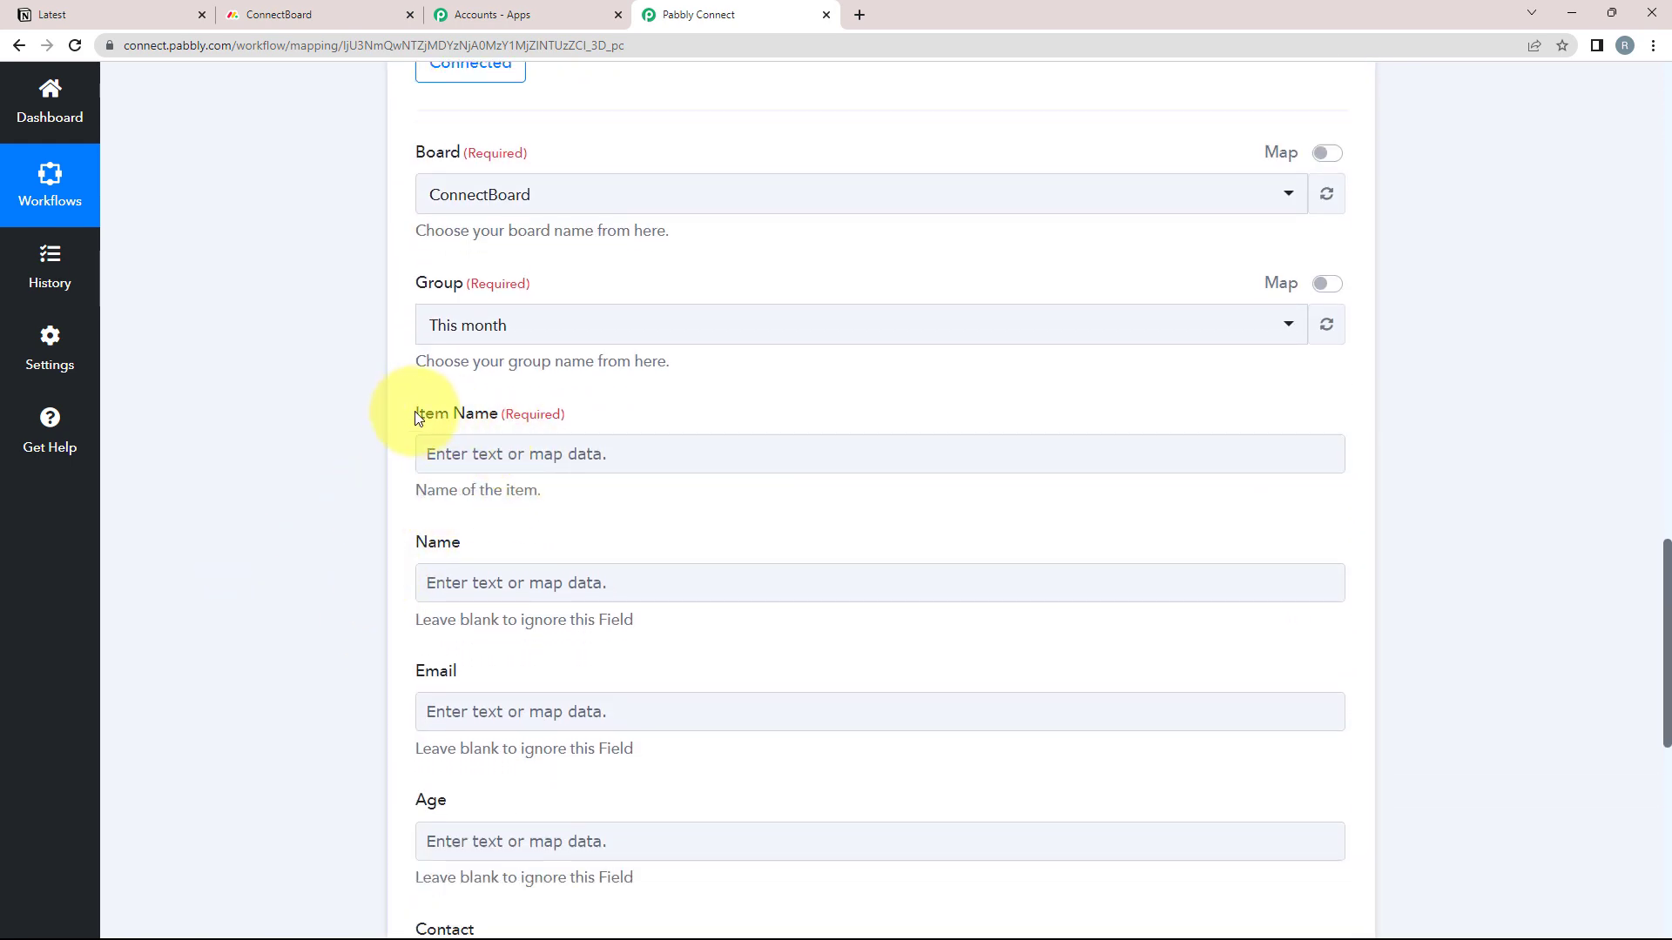
click(353, 441)
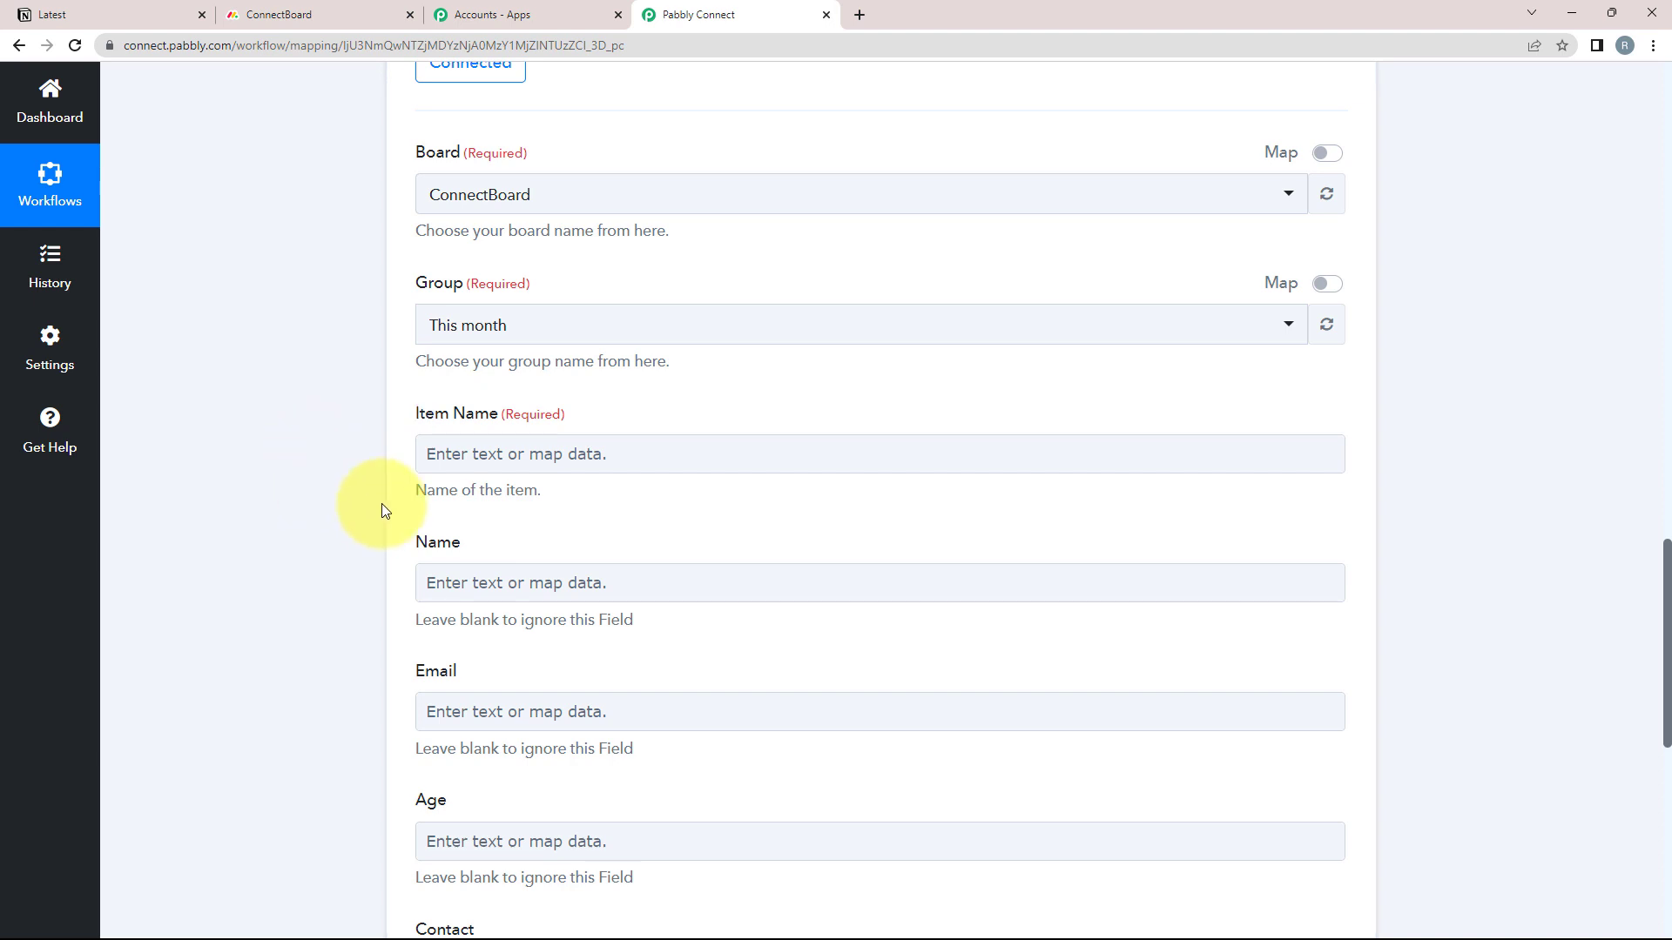
click(459, 452)
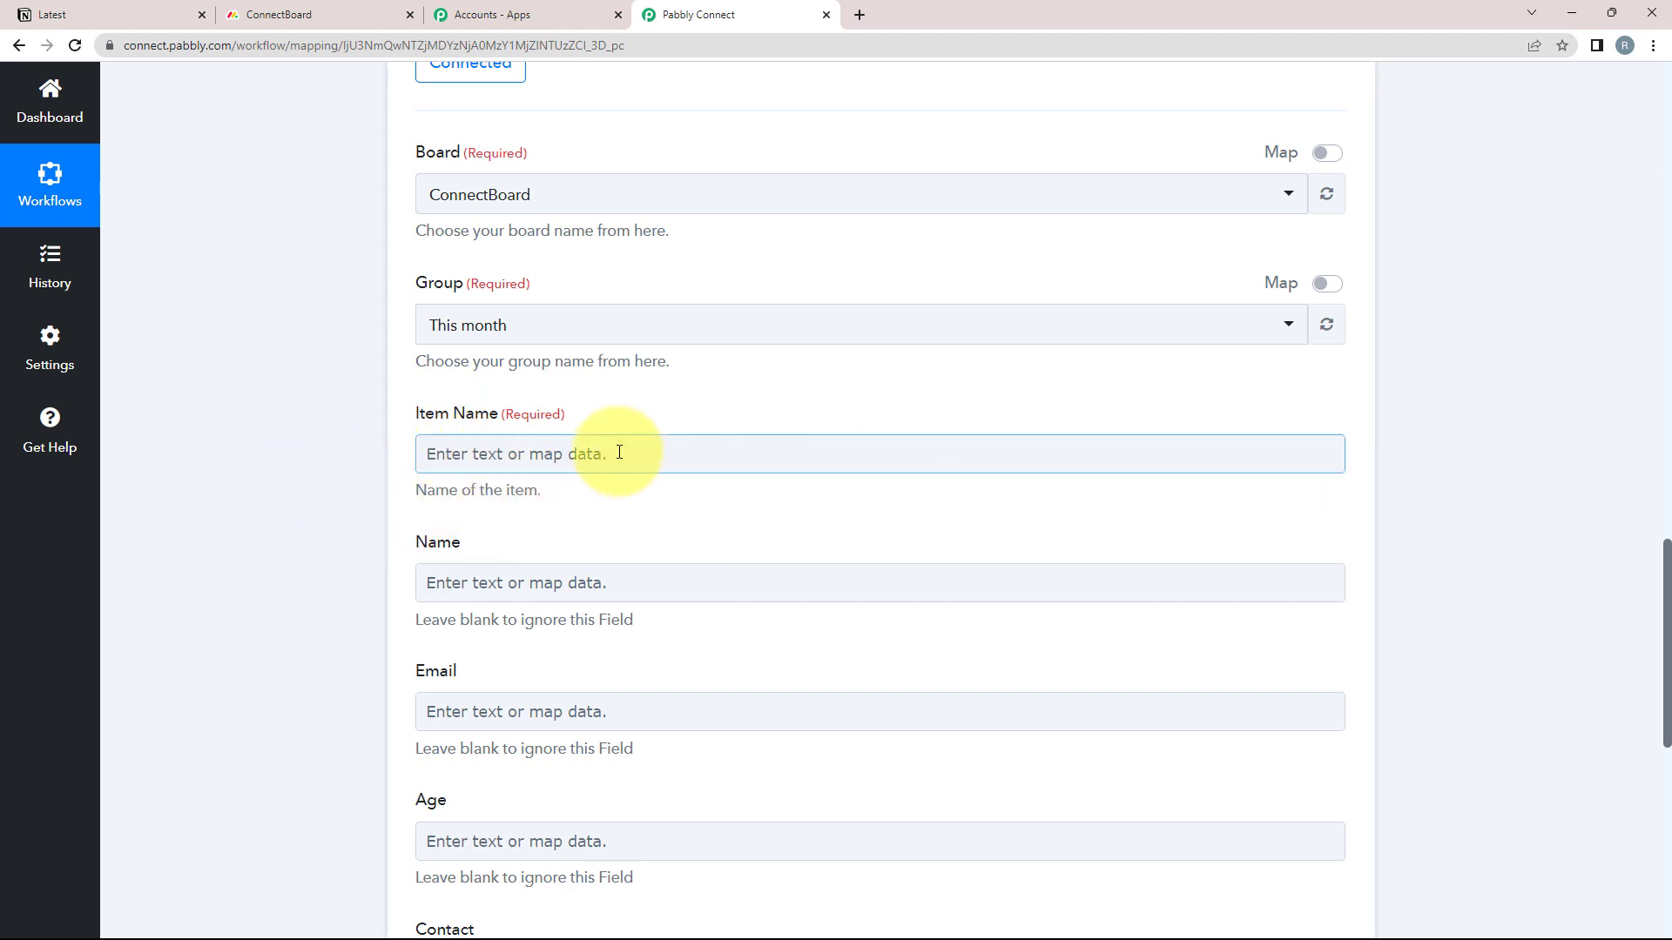
Map the Notion item's Name Title into Item Name
click(453, 455)
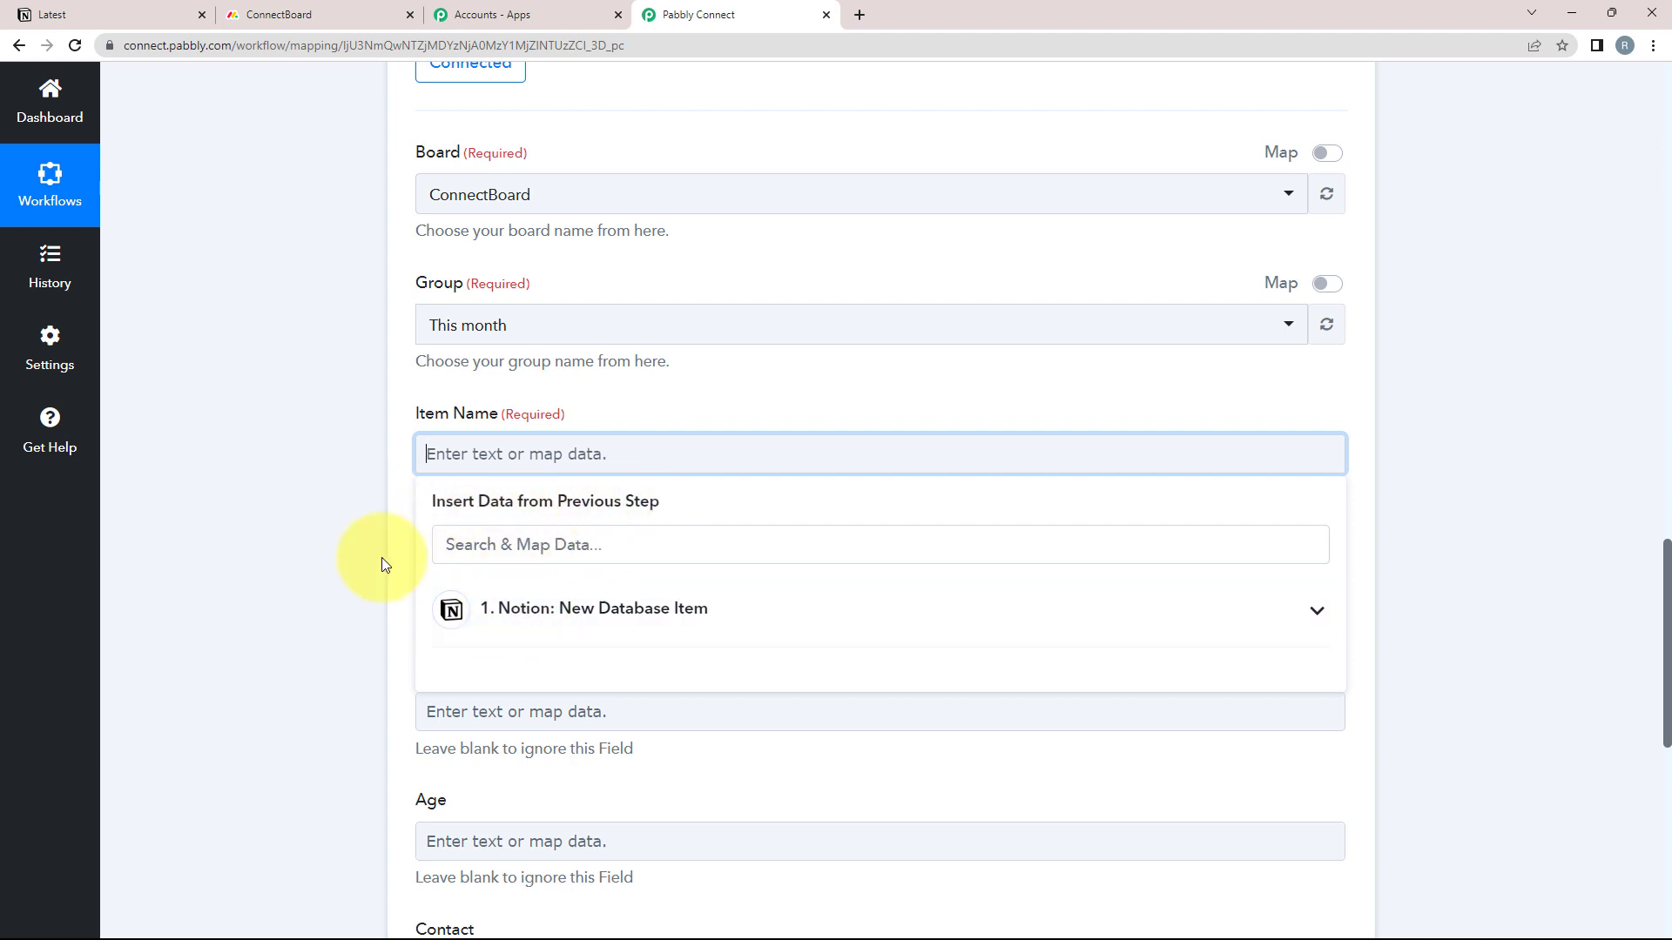
scroll(366, 555, down, 2)
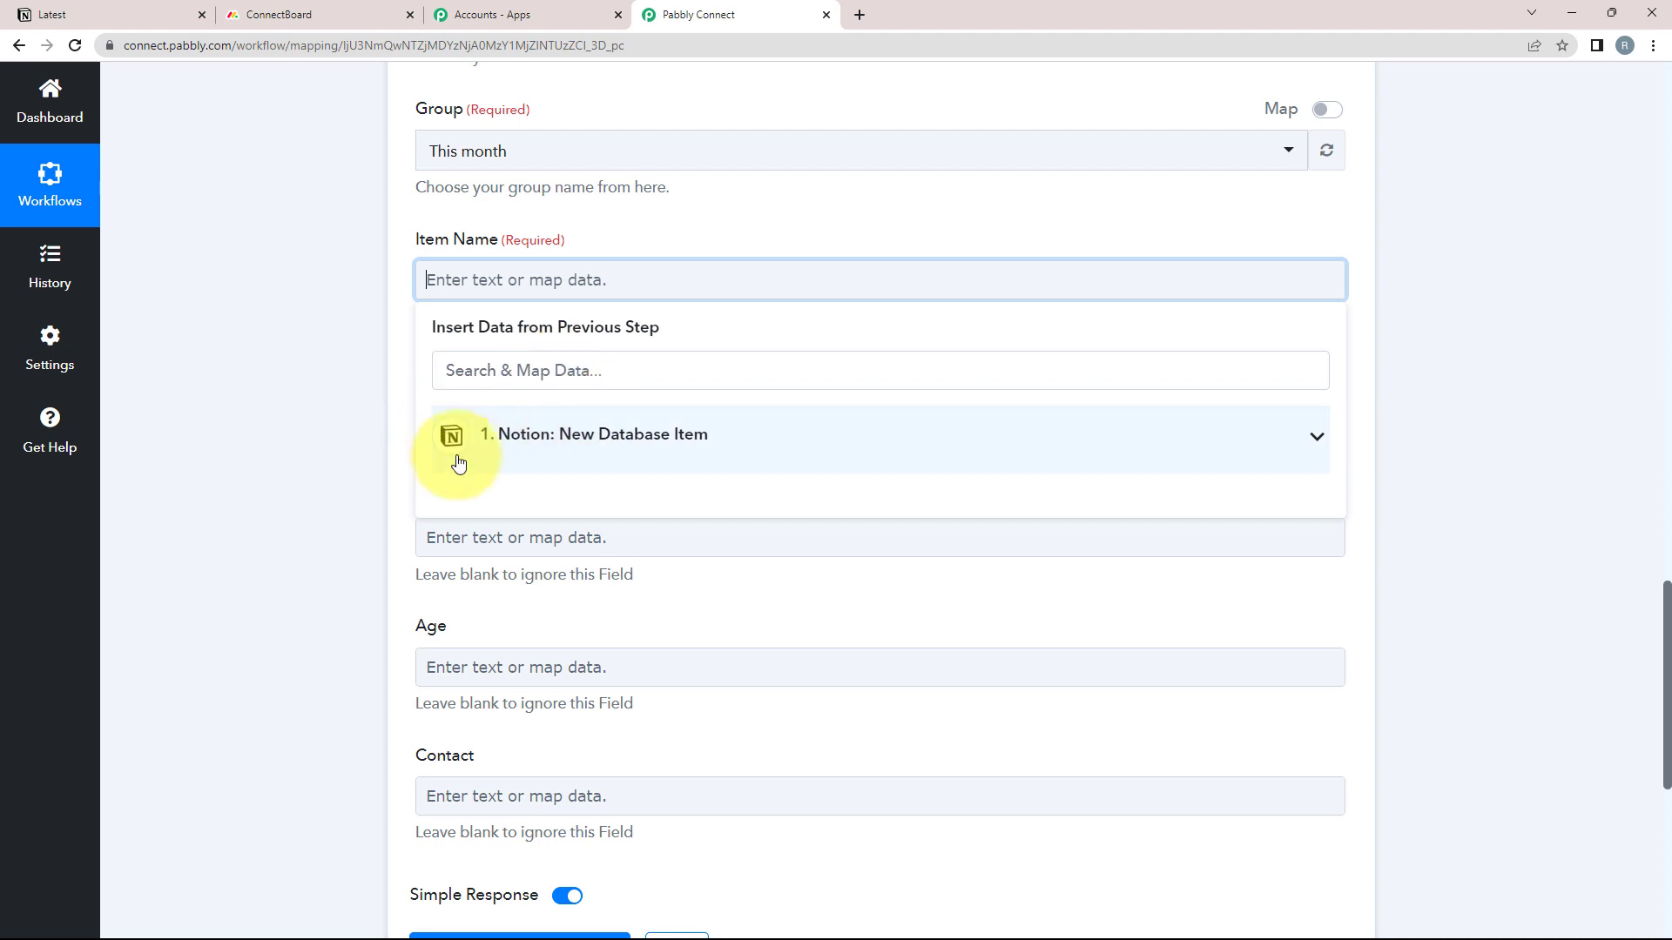
click(1298, 451)
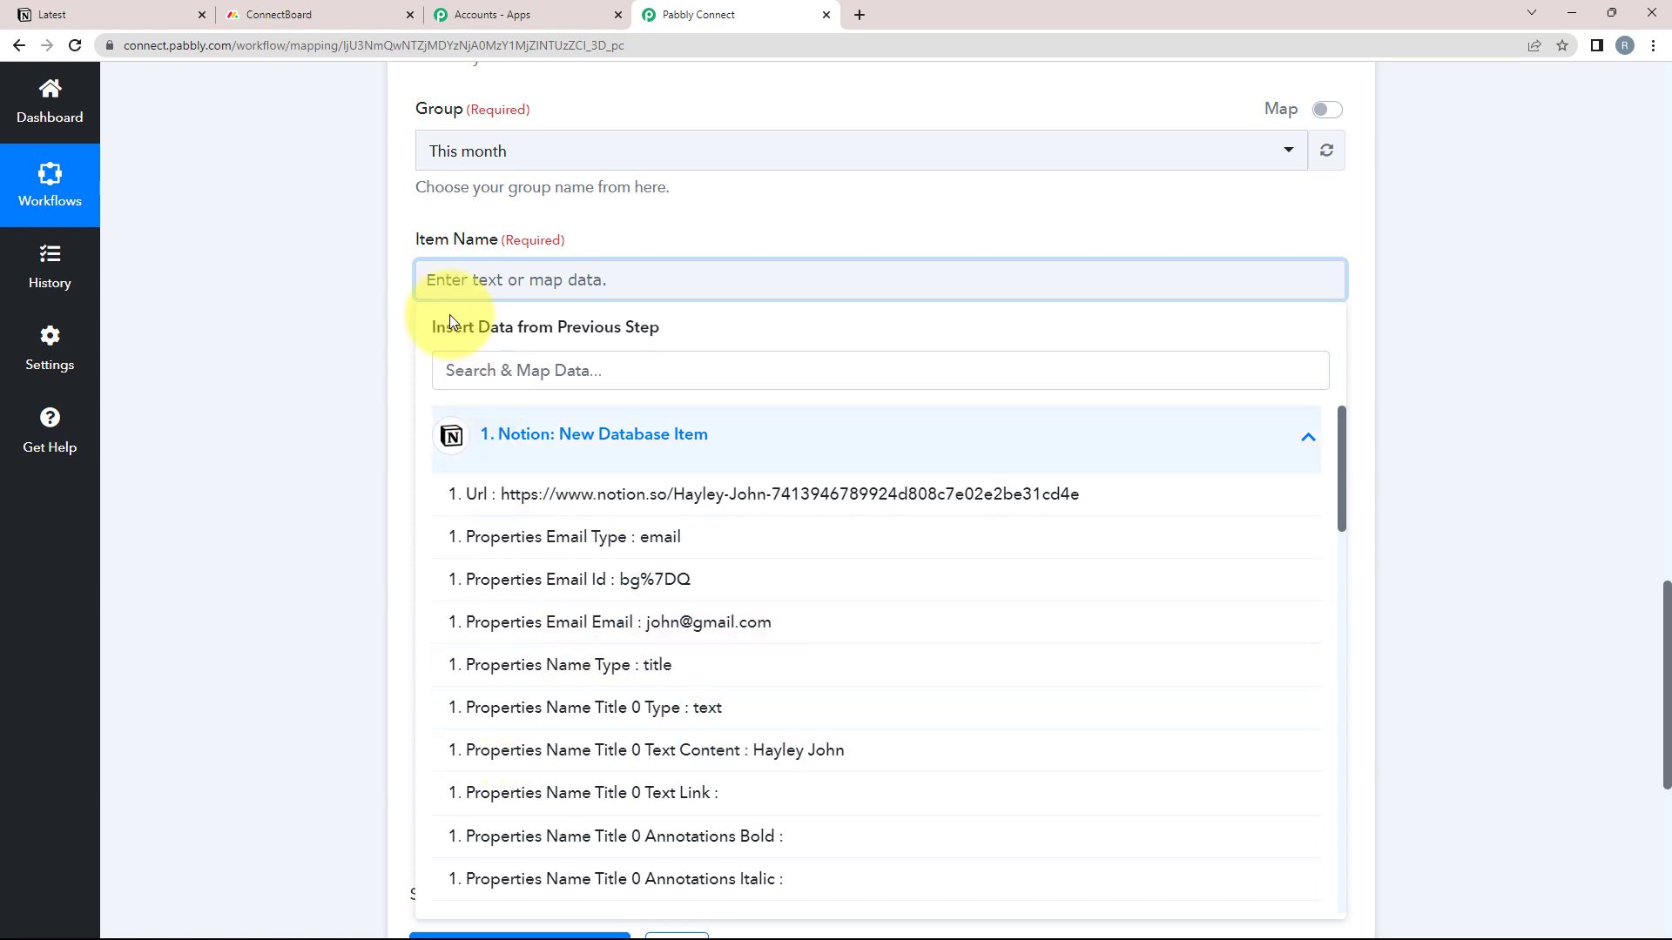
click(775, 754)
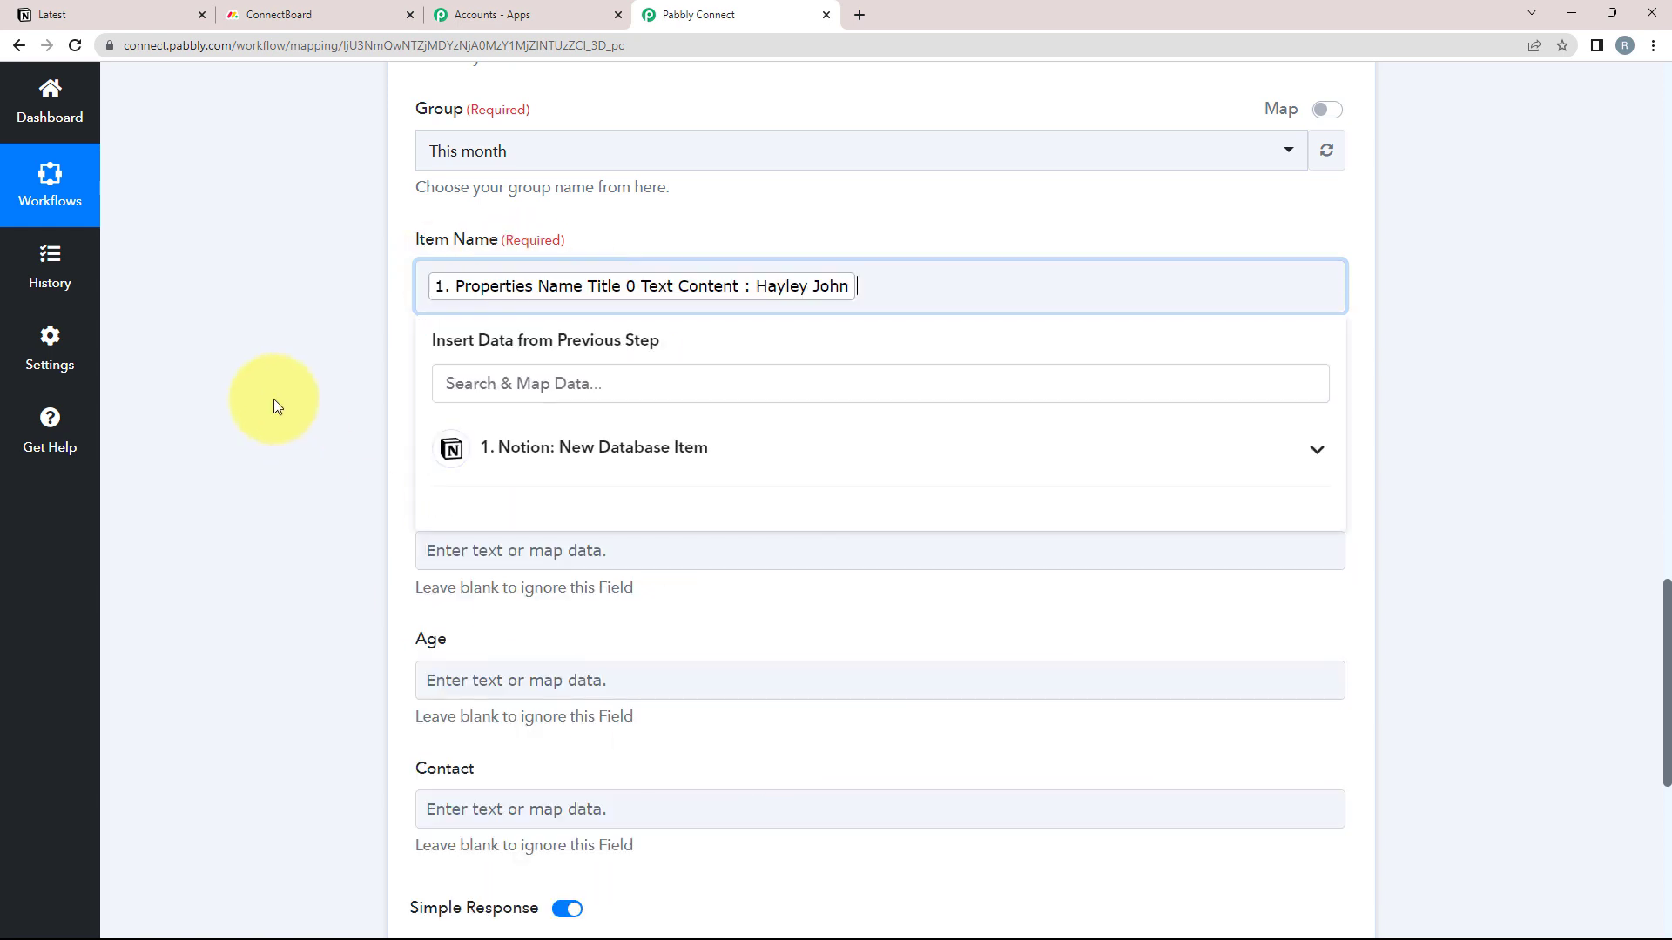
click(269, 404)
scroll(304, 444, down, 1)
click(529, 347)
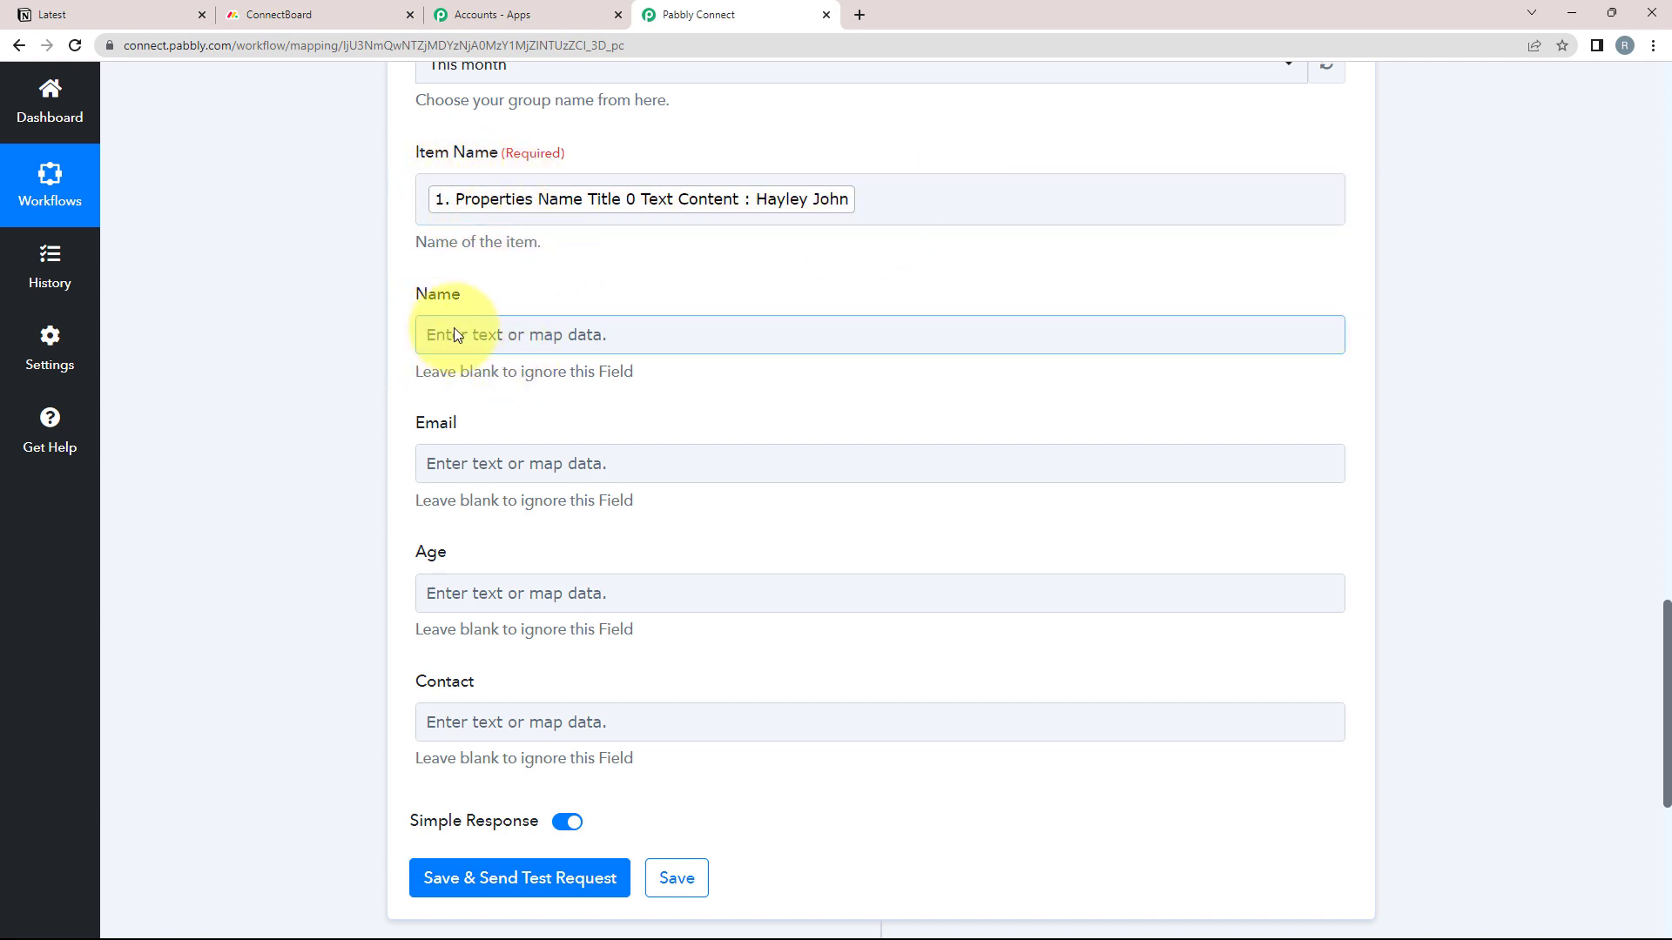
Map the Notion email value into Email, searching the data with '@'
click(447, 466)
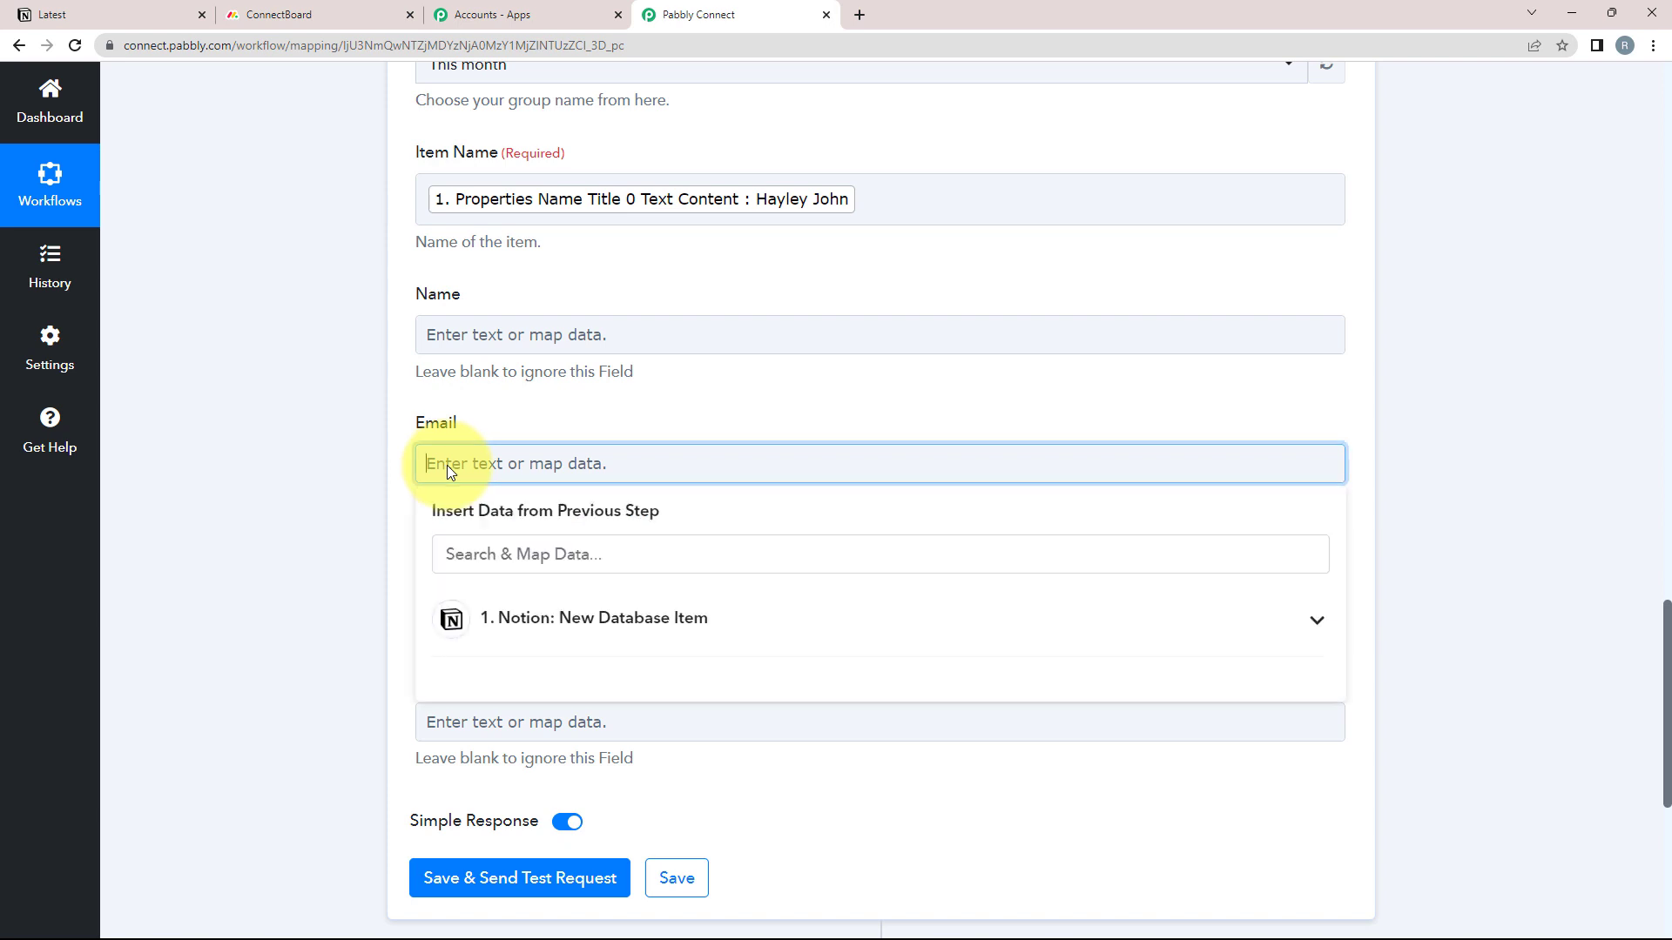
click(448, 553)
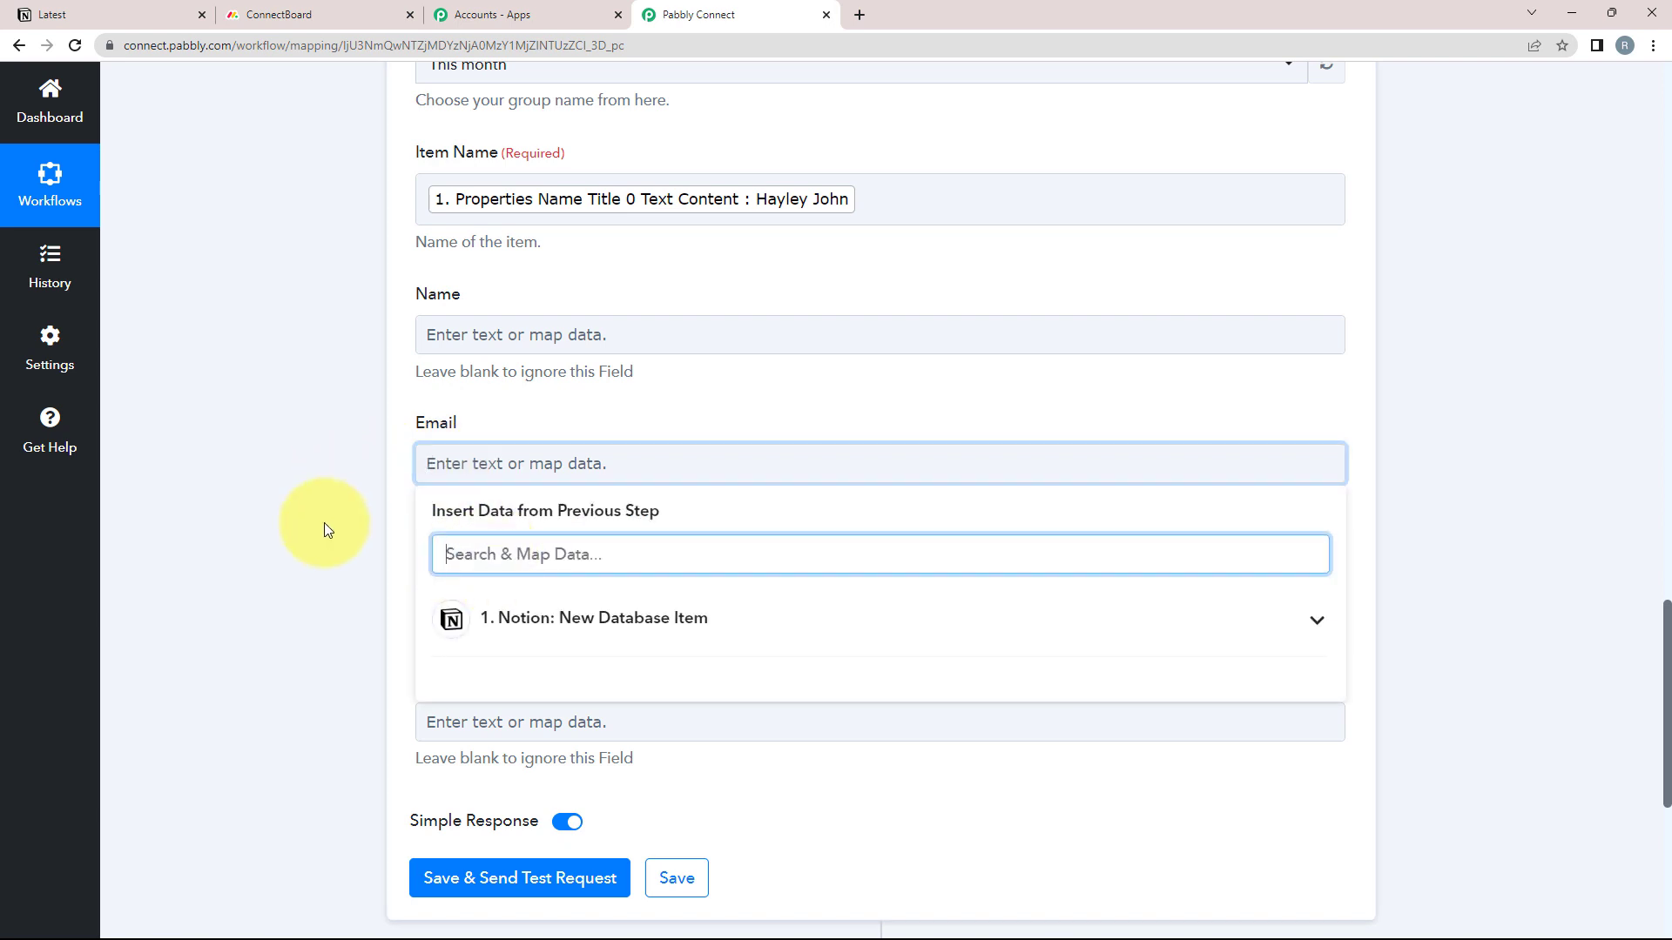
text(@)
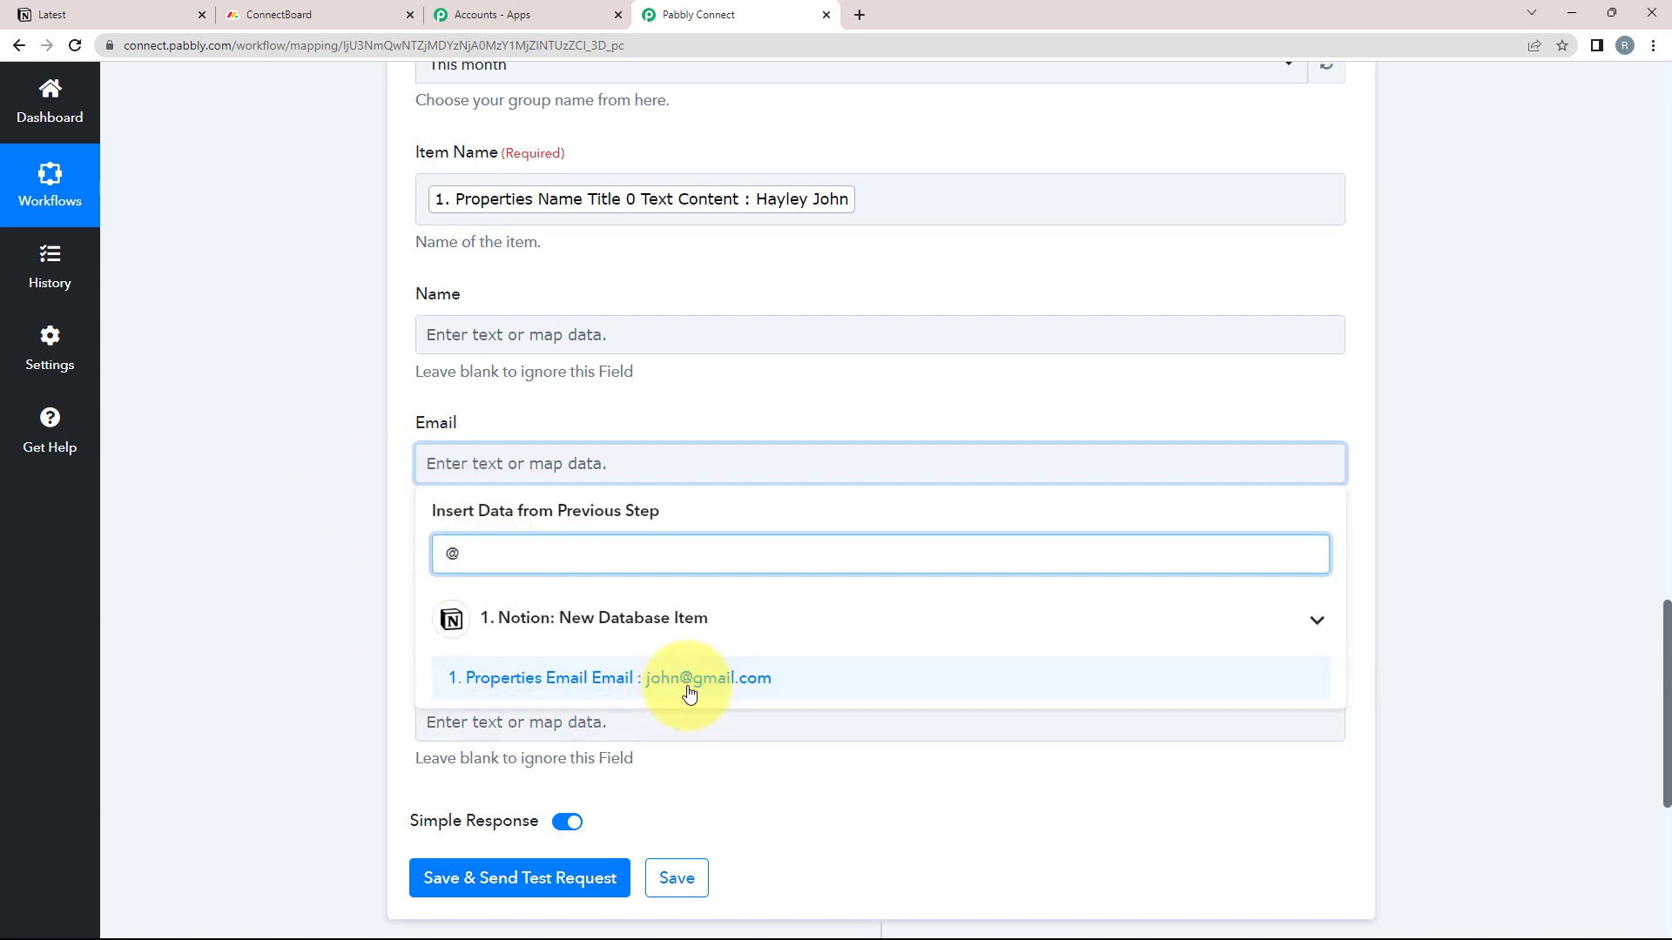
click(690, 686)
click(316, 624)
Map the Notion Age Number (18) into Age
scroll(138, 597, down, 2)
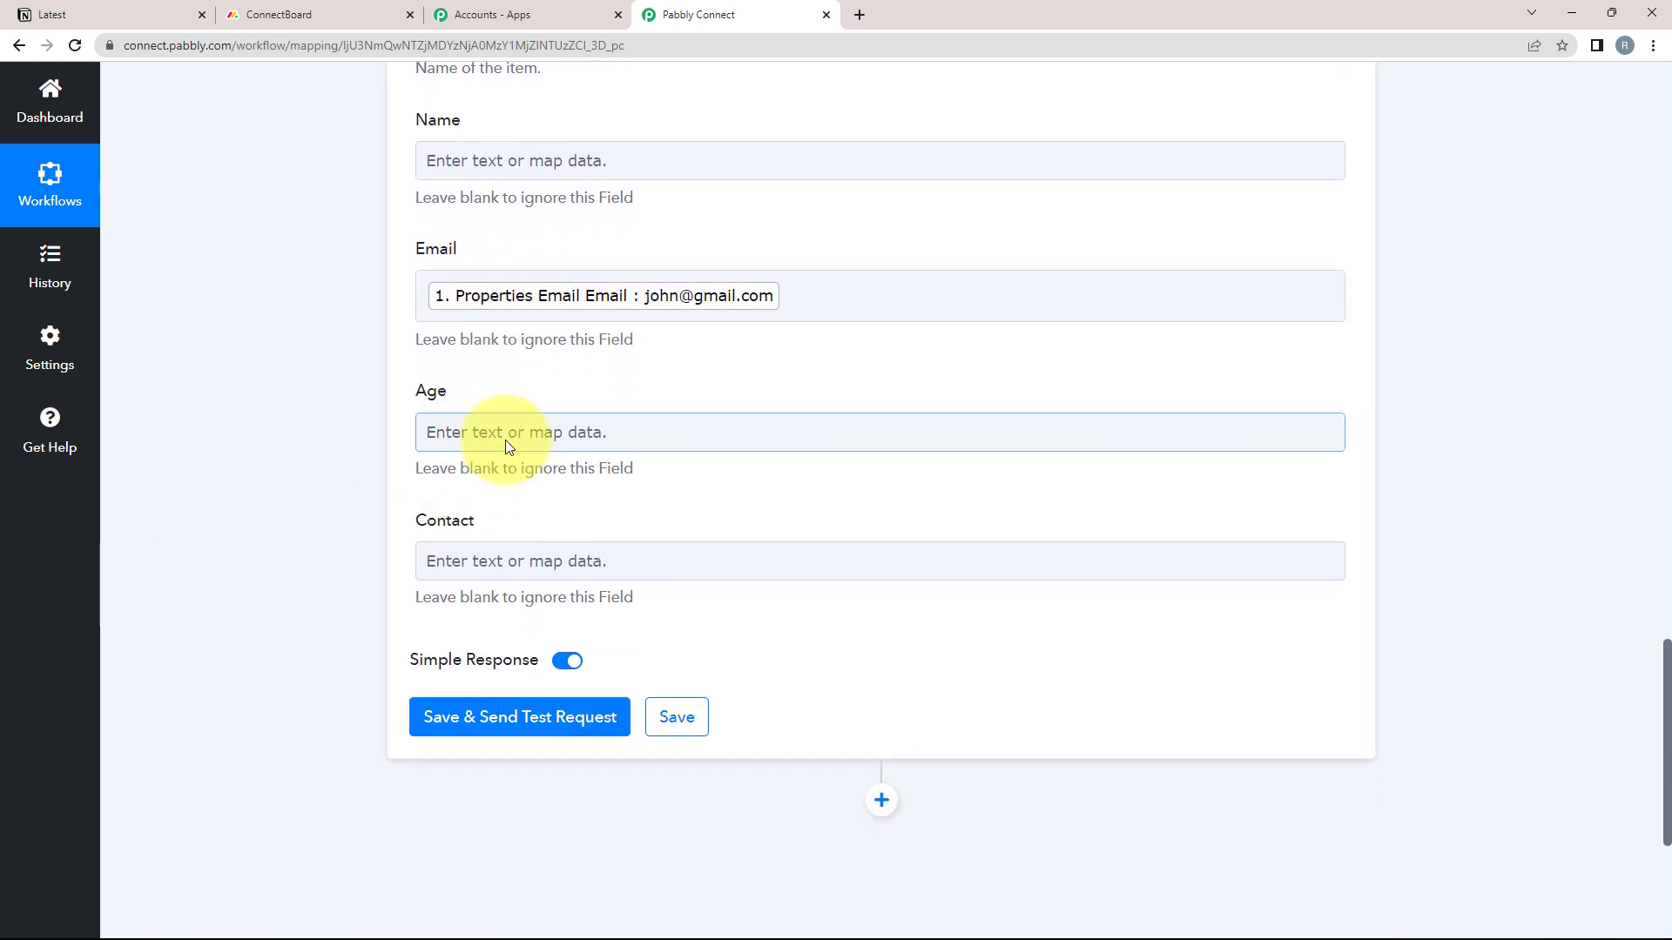
click(505, 439)
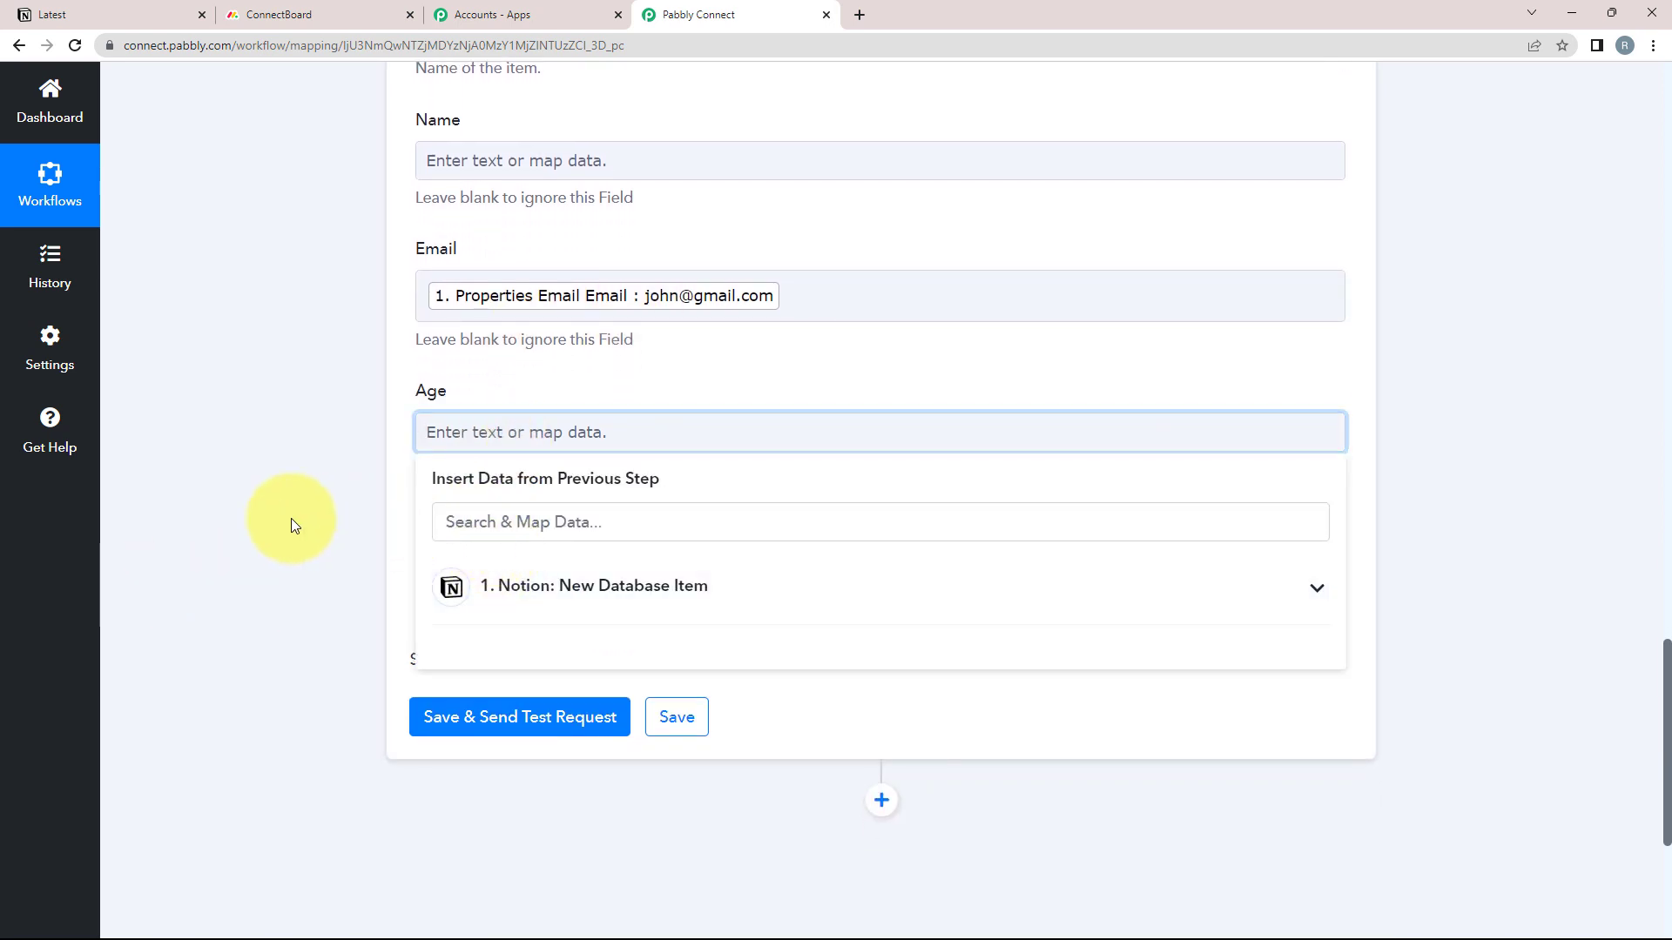
click(490, 511)
text(18)
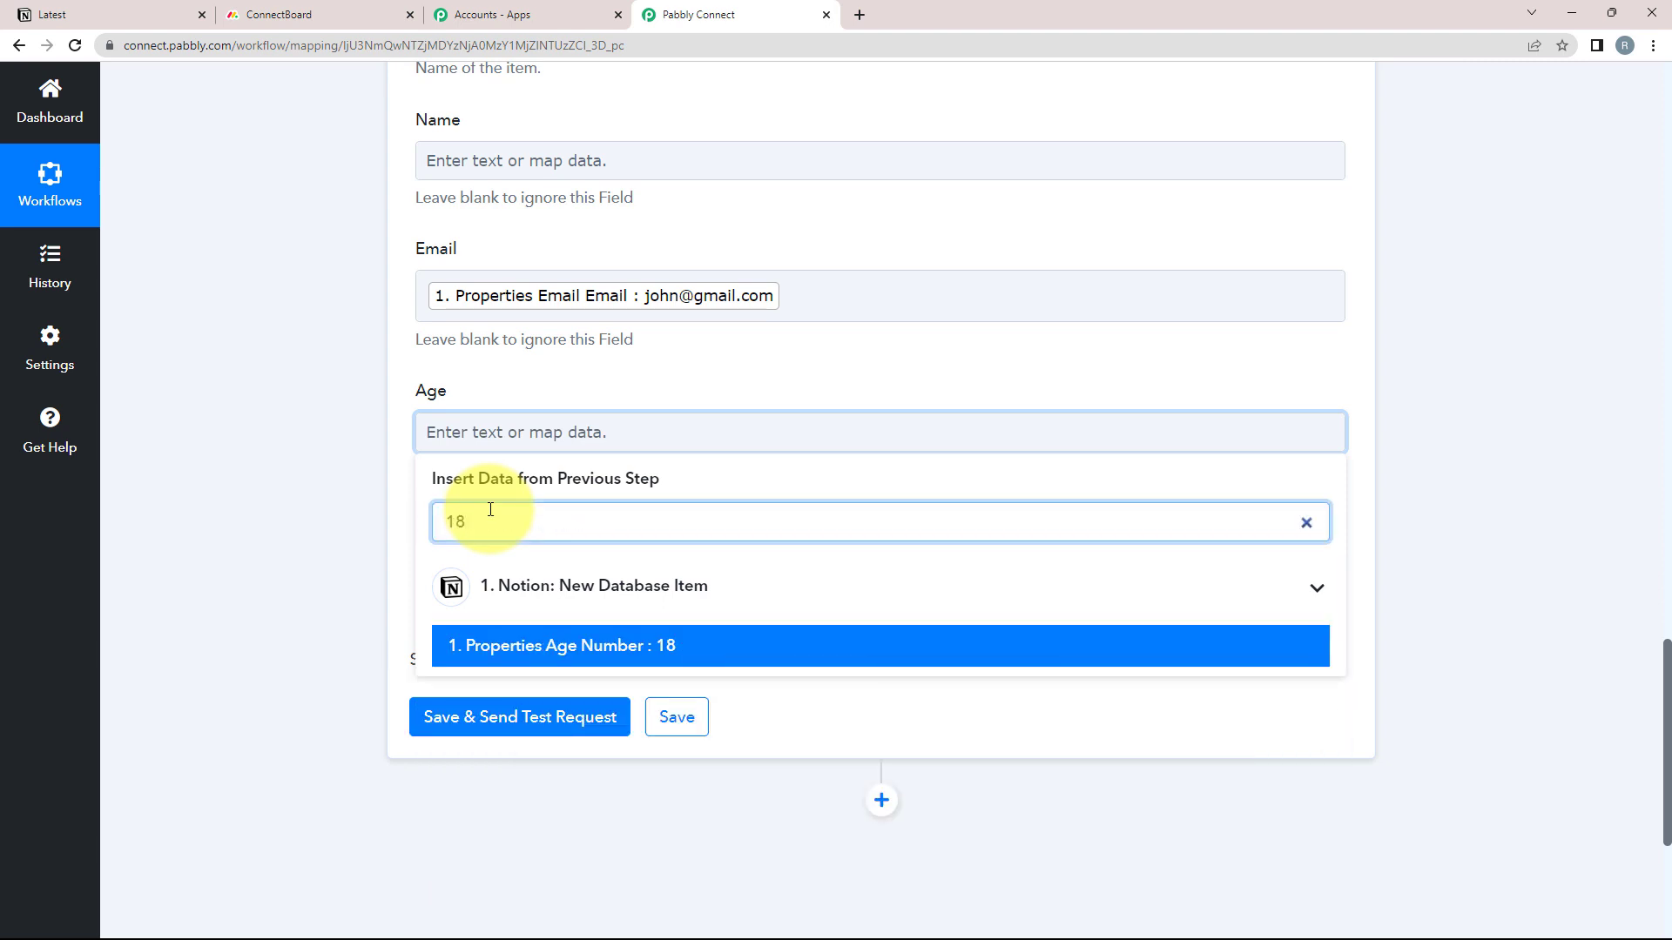
click(627, 646)
Map the Notion Mobile Rich Text number into Contact
click(245, 556)
click(477, 574)
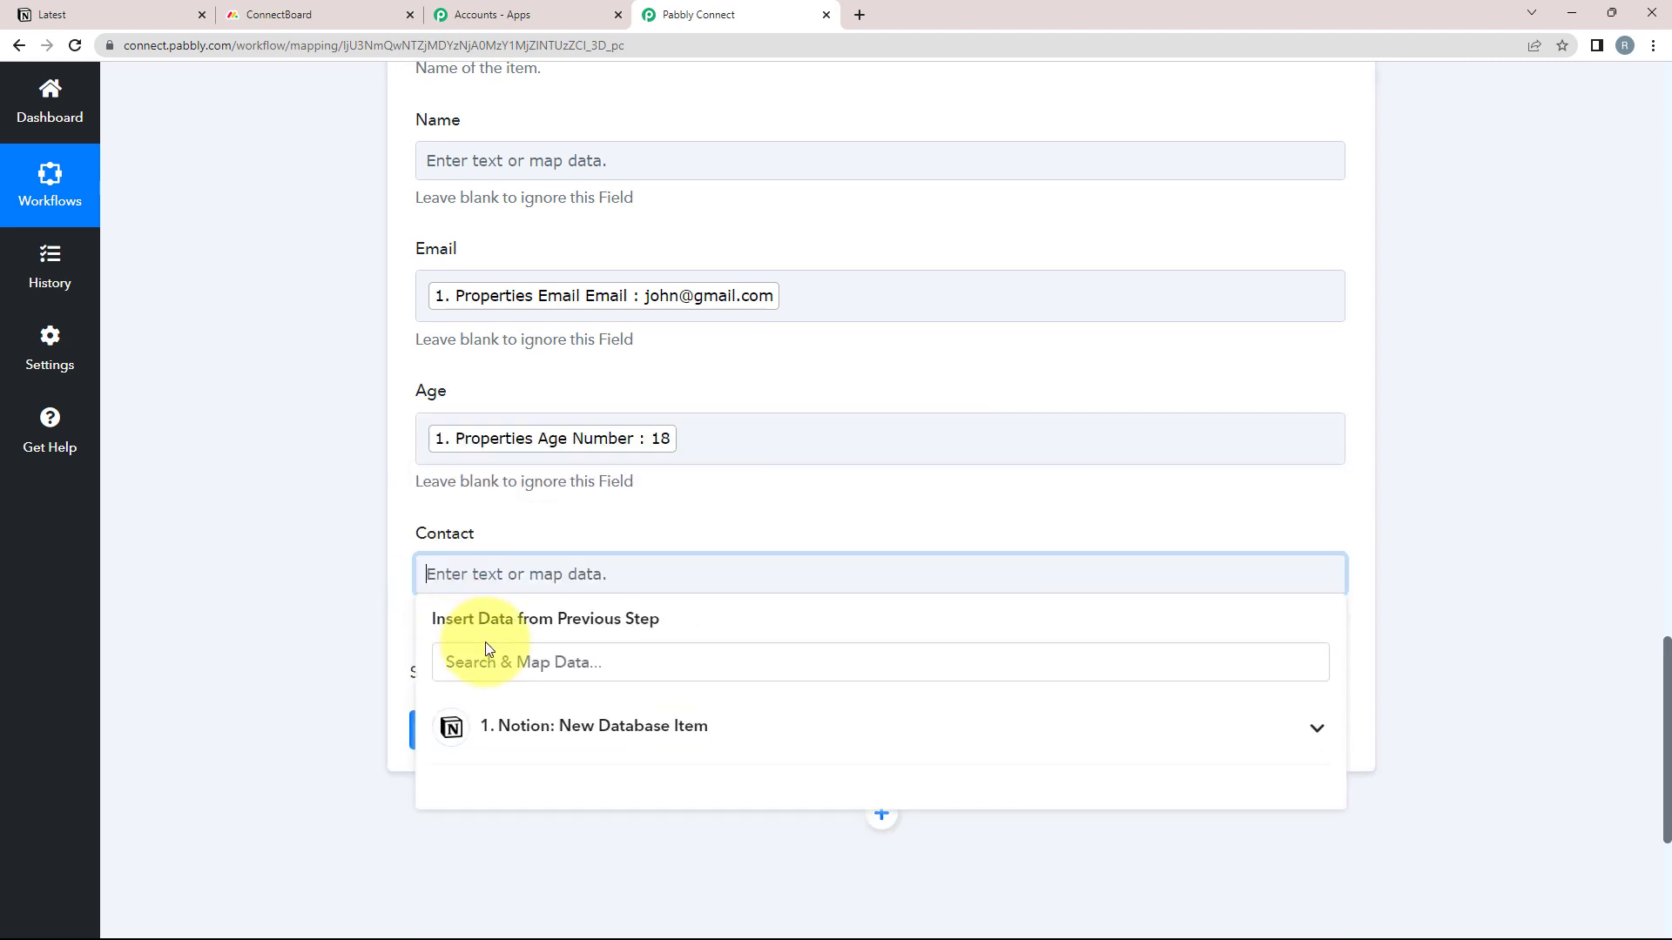
click(503, 669)
text(81)
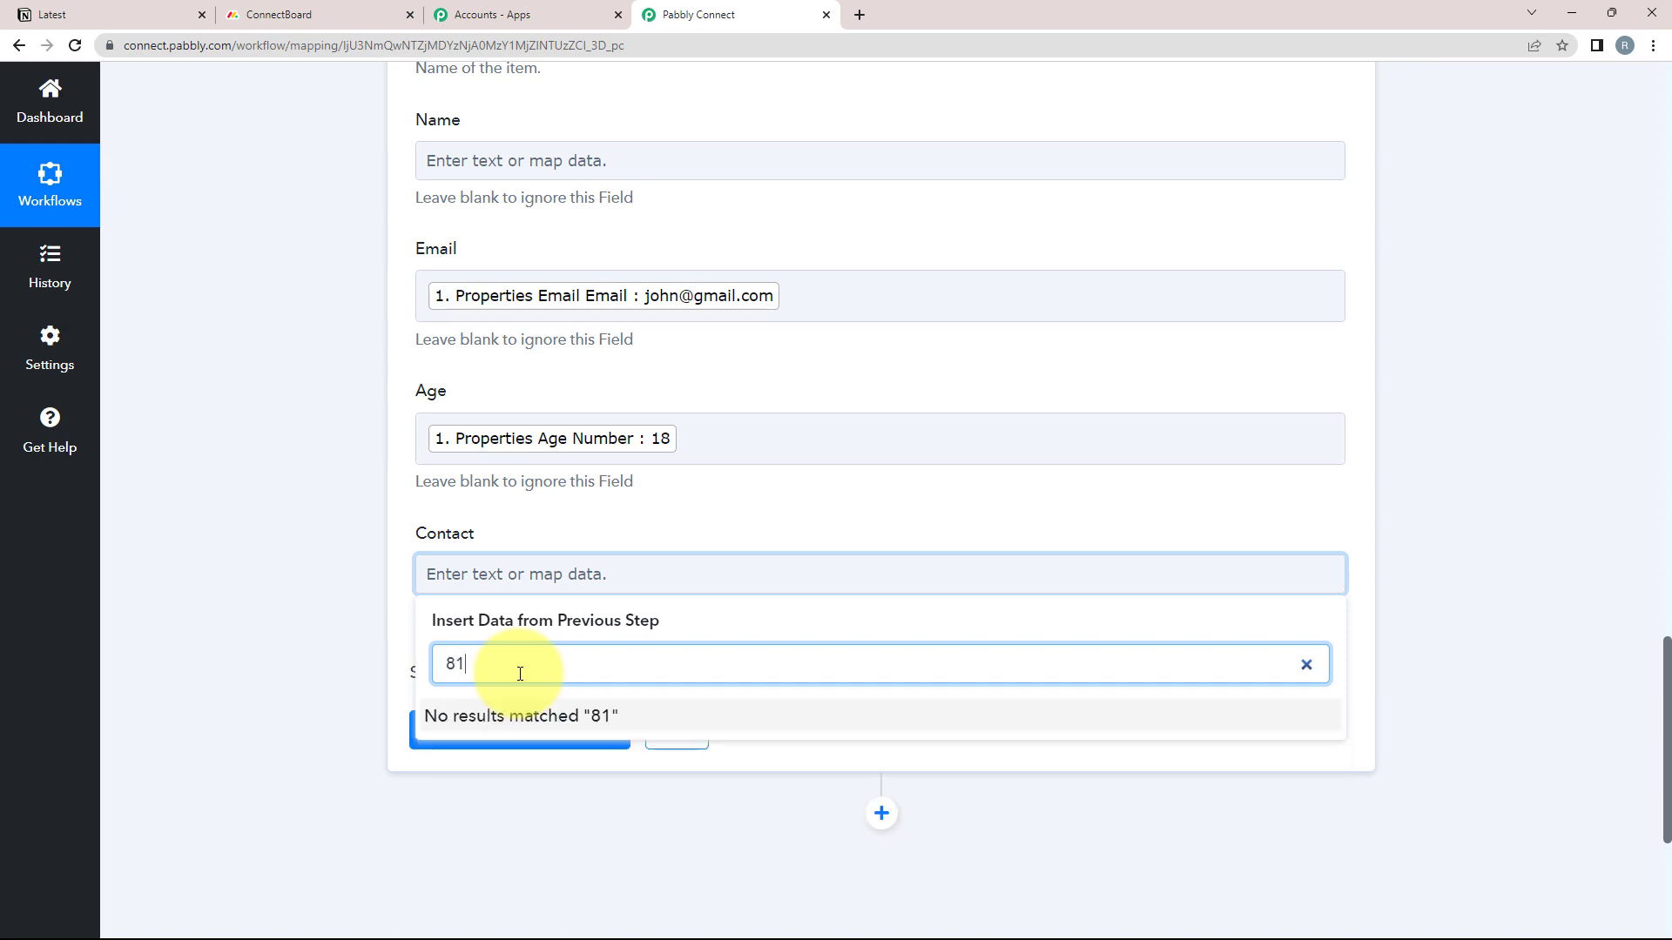
key(BackSpace)
key(BackSpace)
text(911)
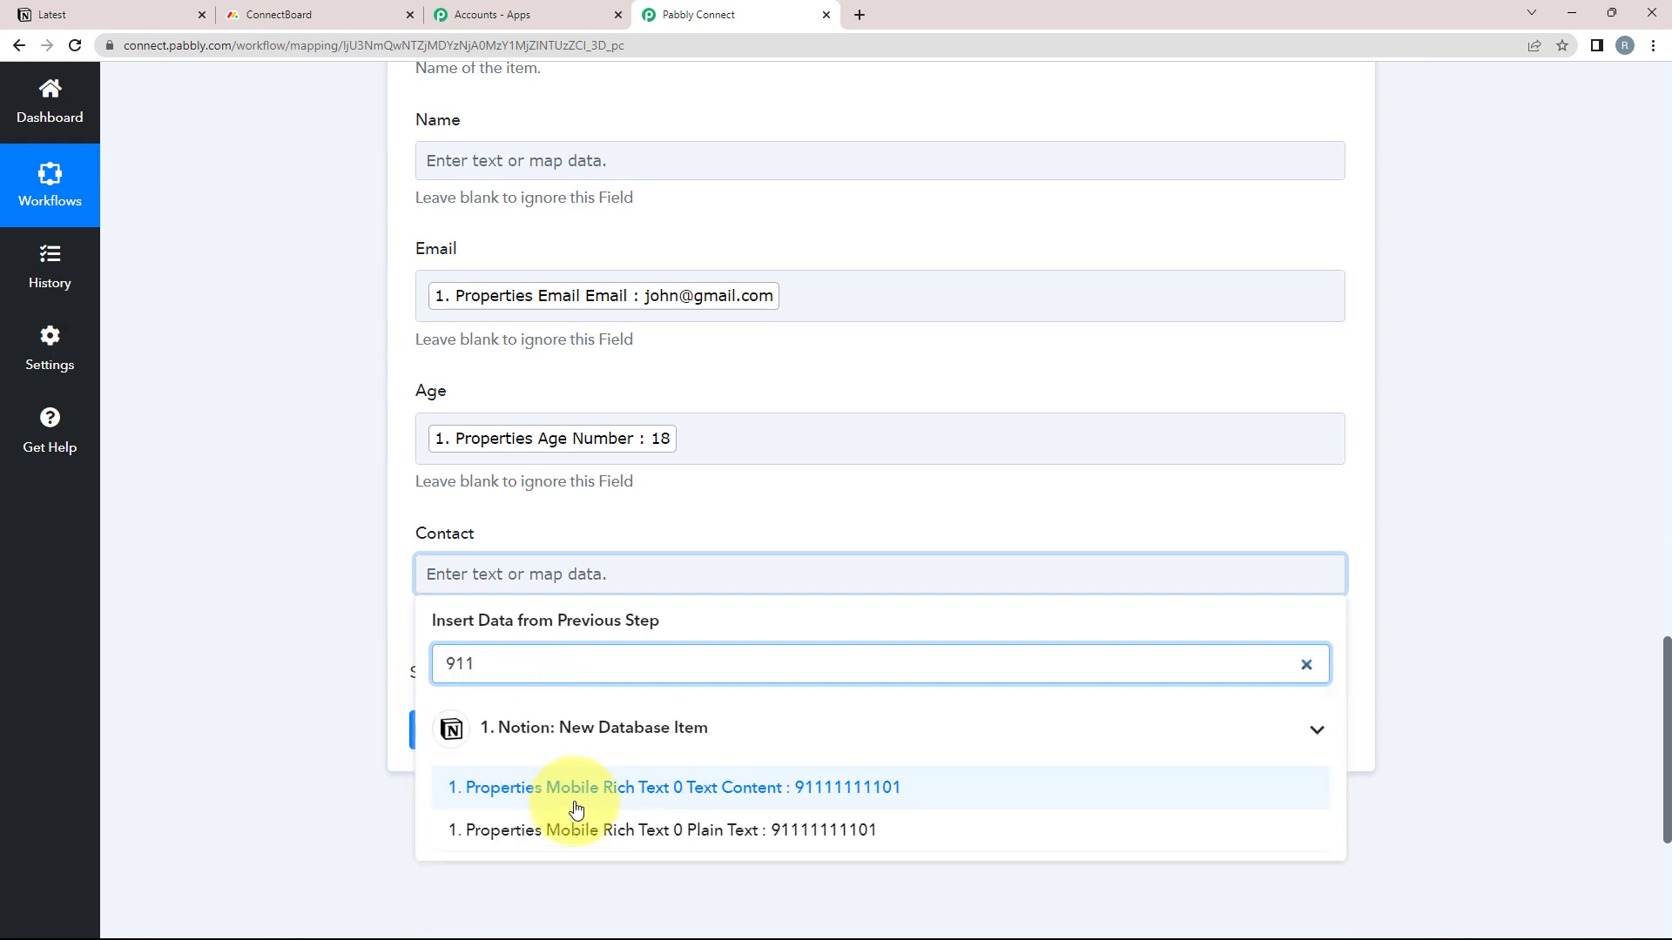
click(581, 787)
scroll(243, 594, up, 3)
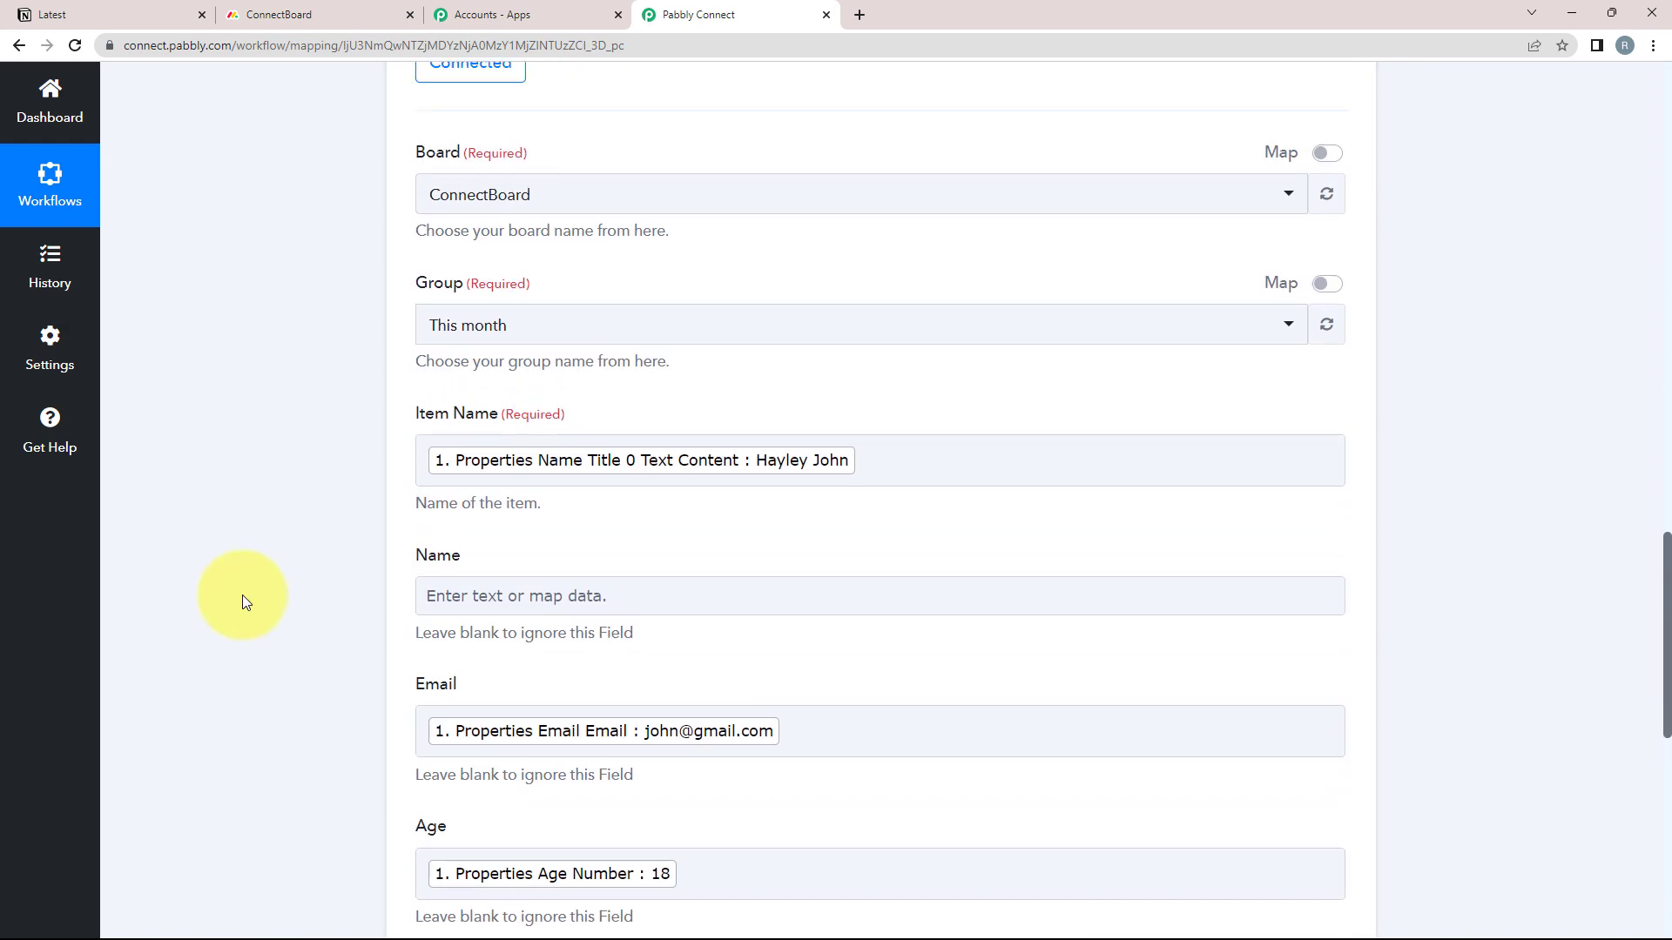
Confirm ConnectBoard is still empty, then save the Create Item action and send a test request
scroll(240, 594, down, 1)
scroll(244, 601, down, 1)
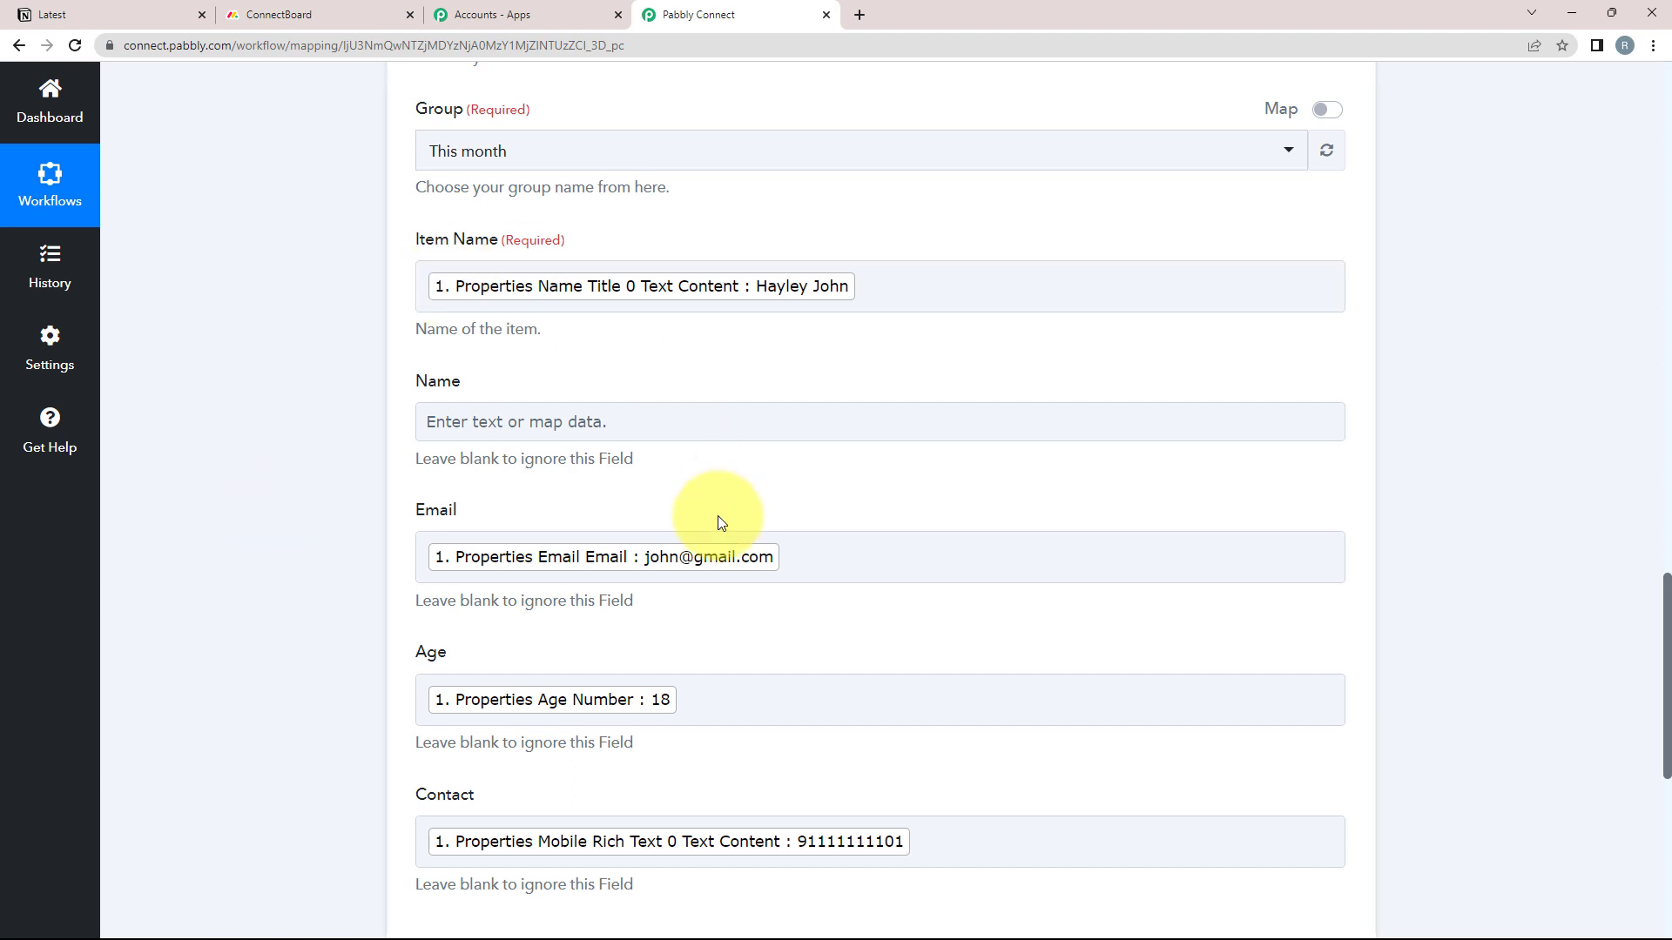
scroll(410, 549, down, 2)
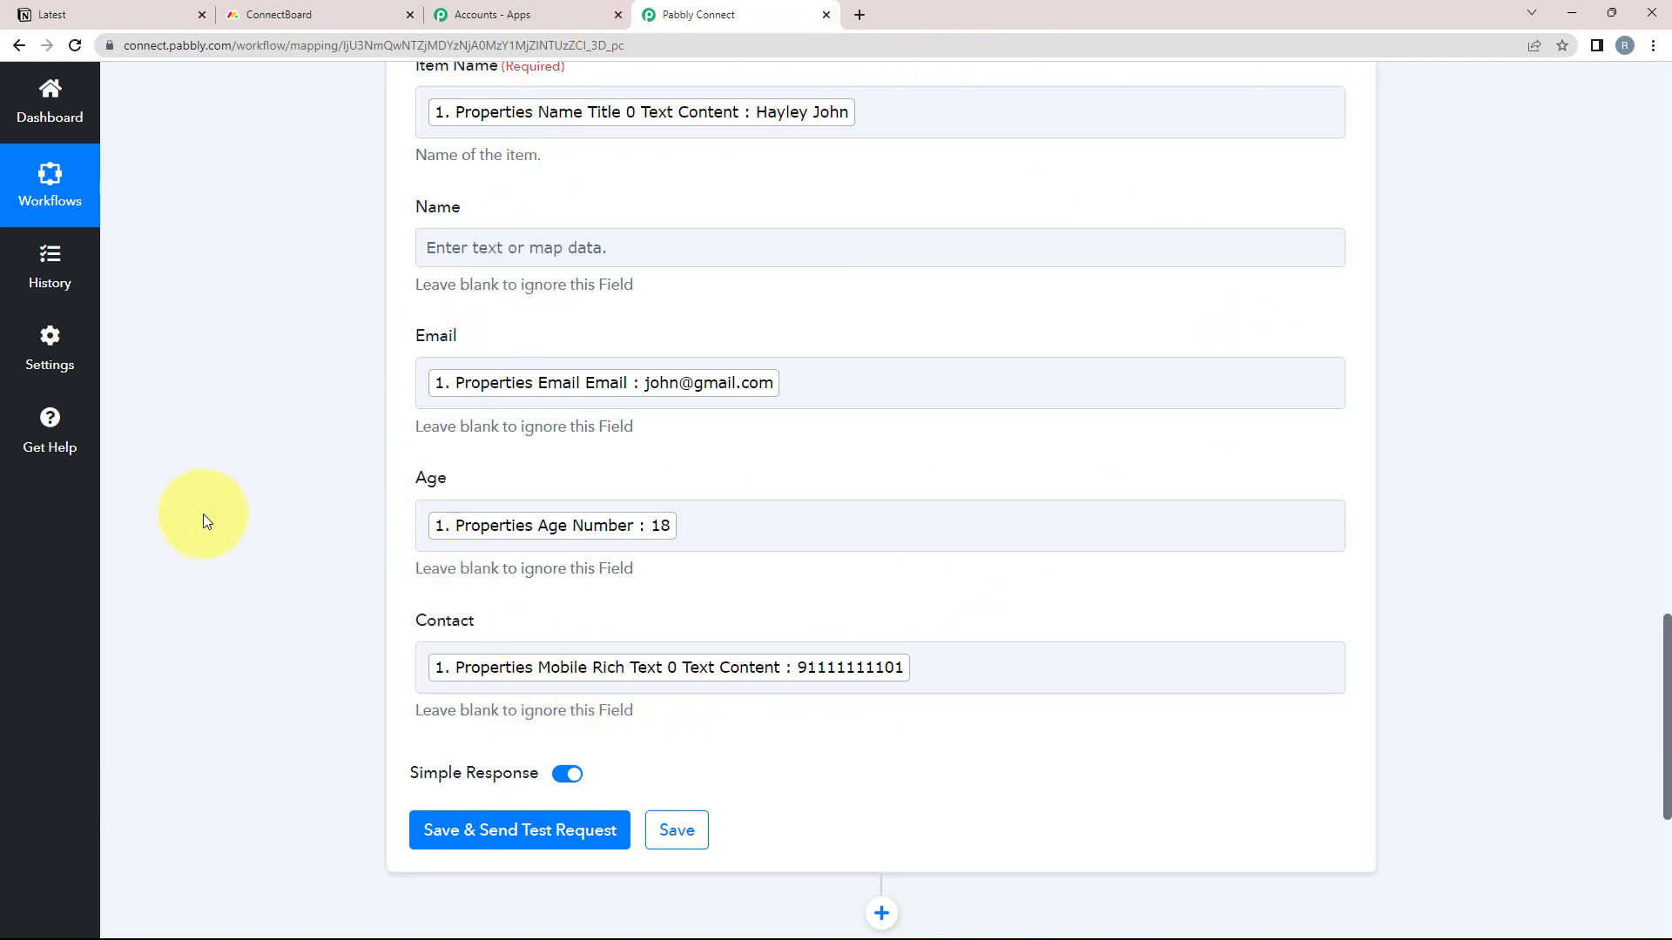
scroll(205, 521, up, 1)
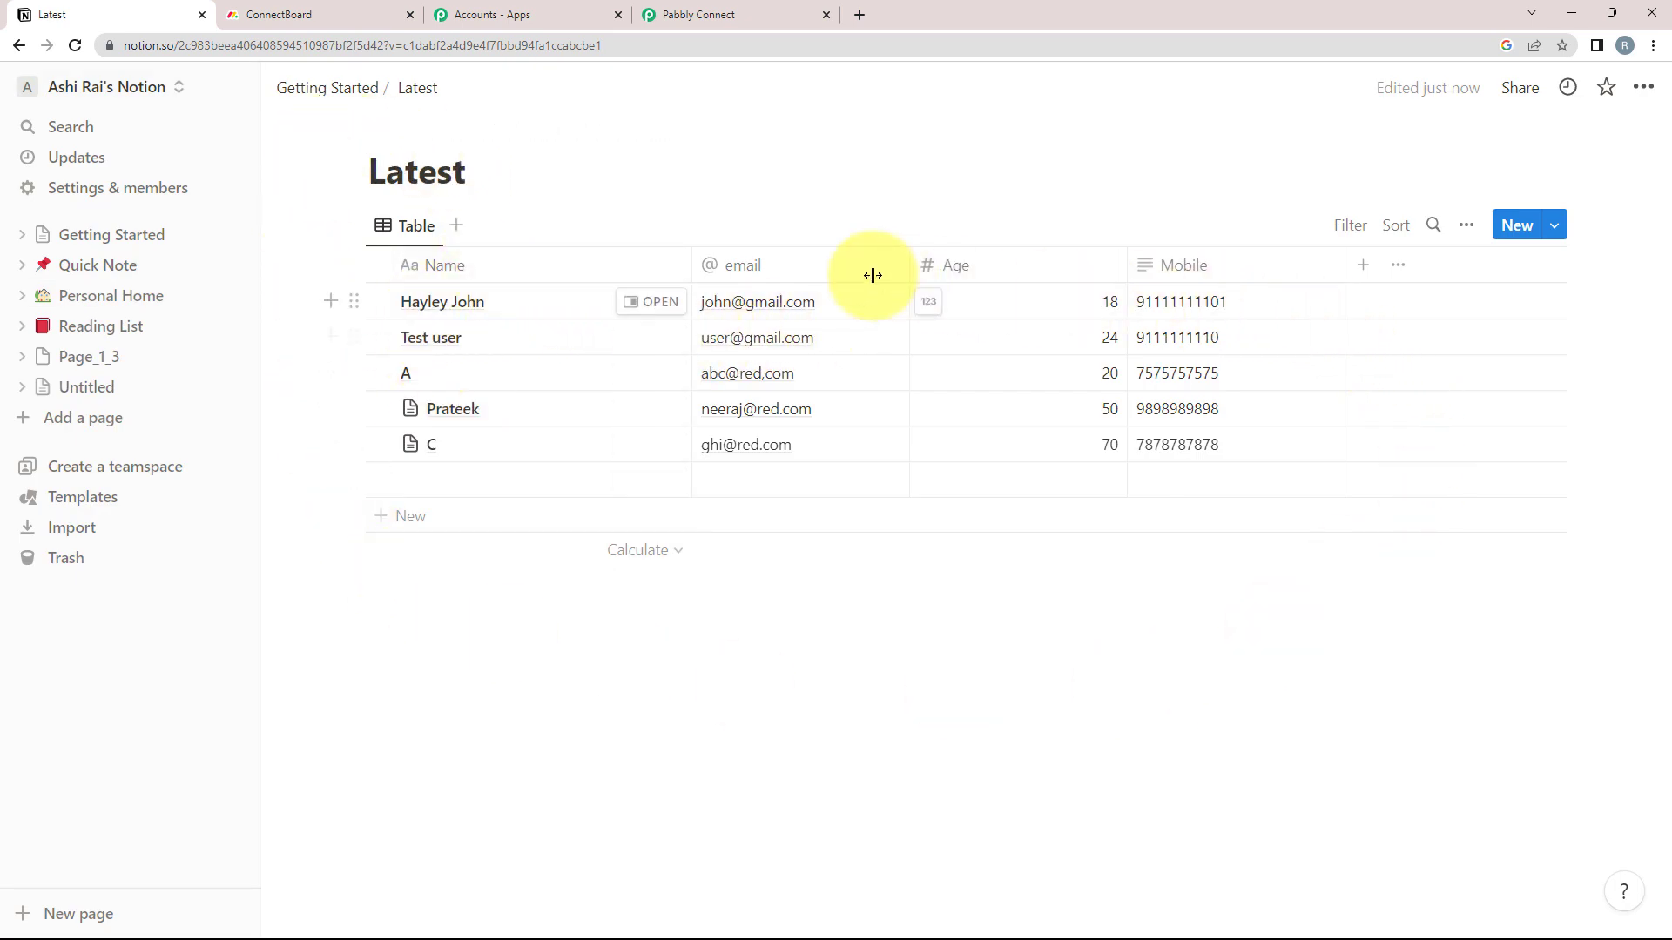
click(725, 17)
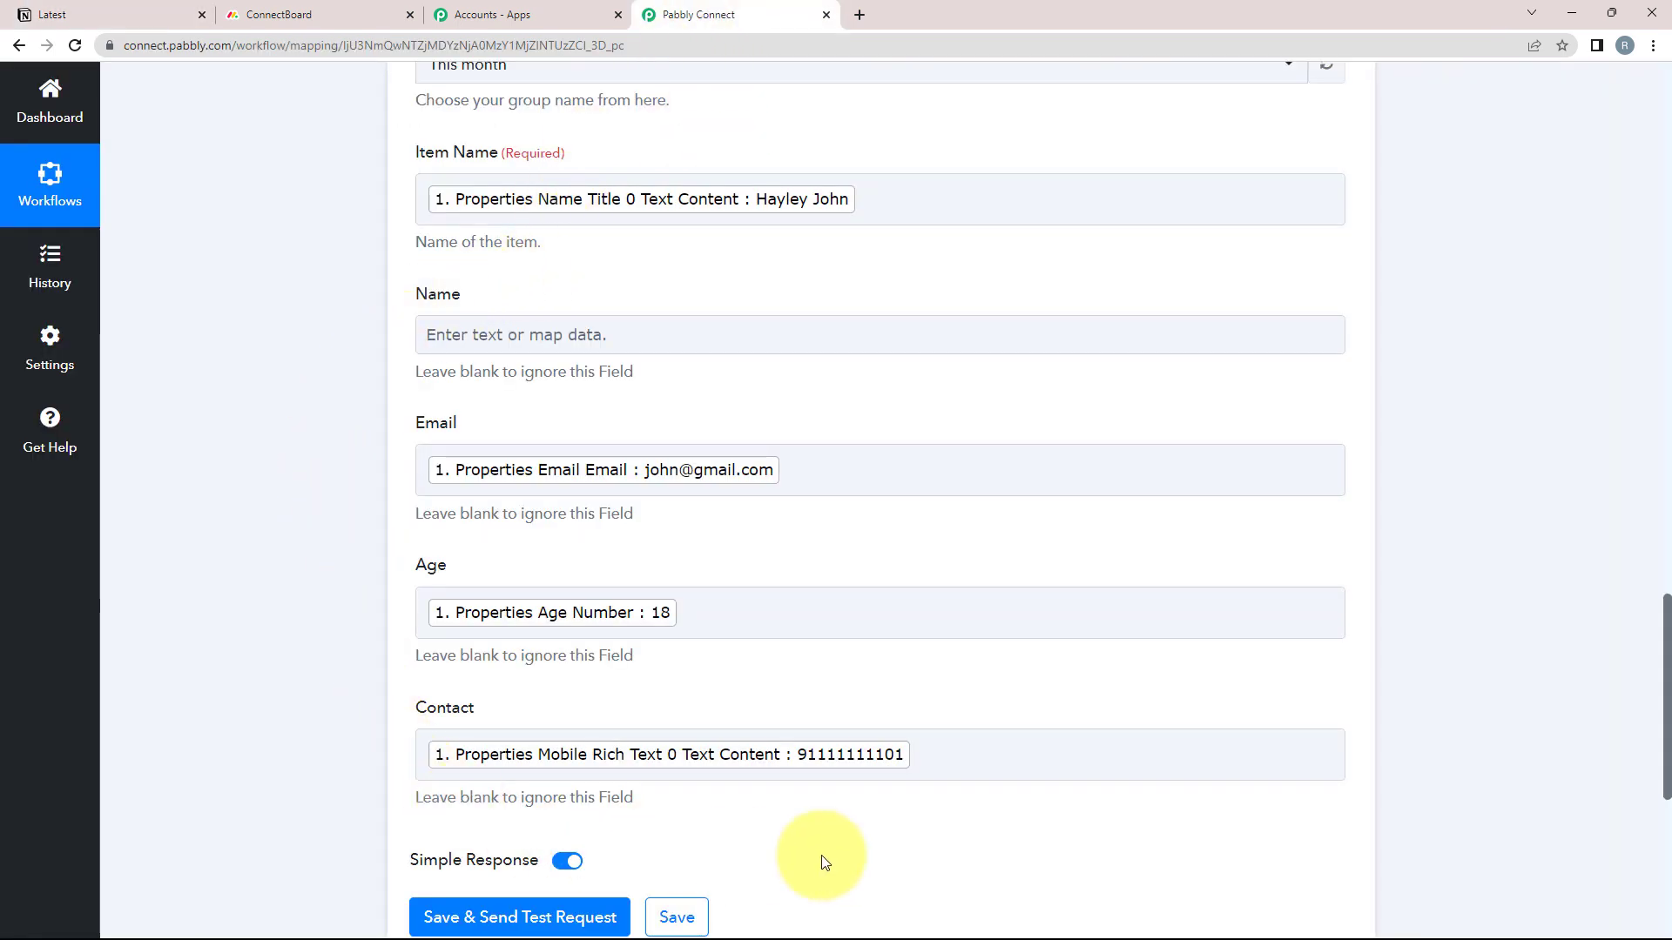
click(319, 9)
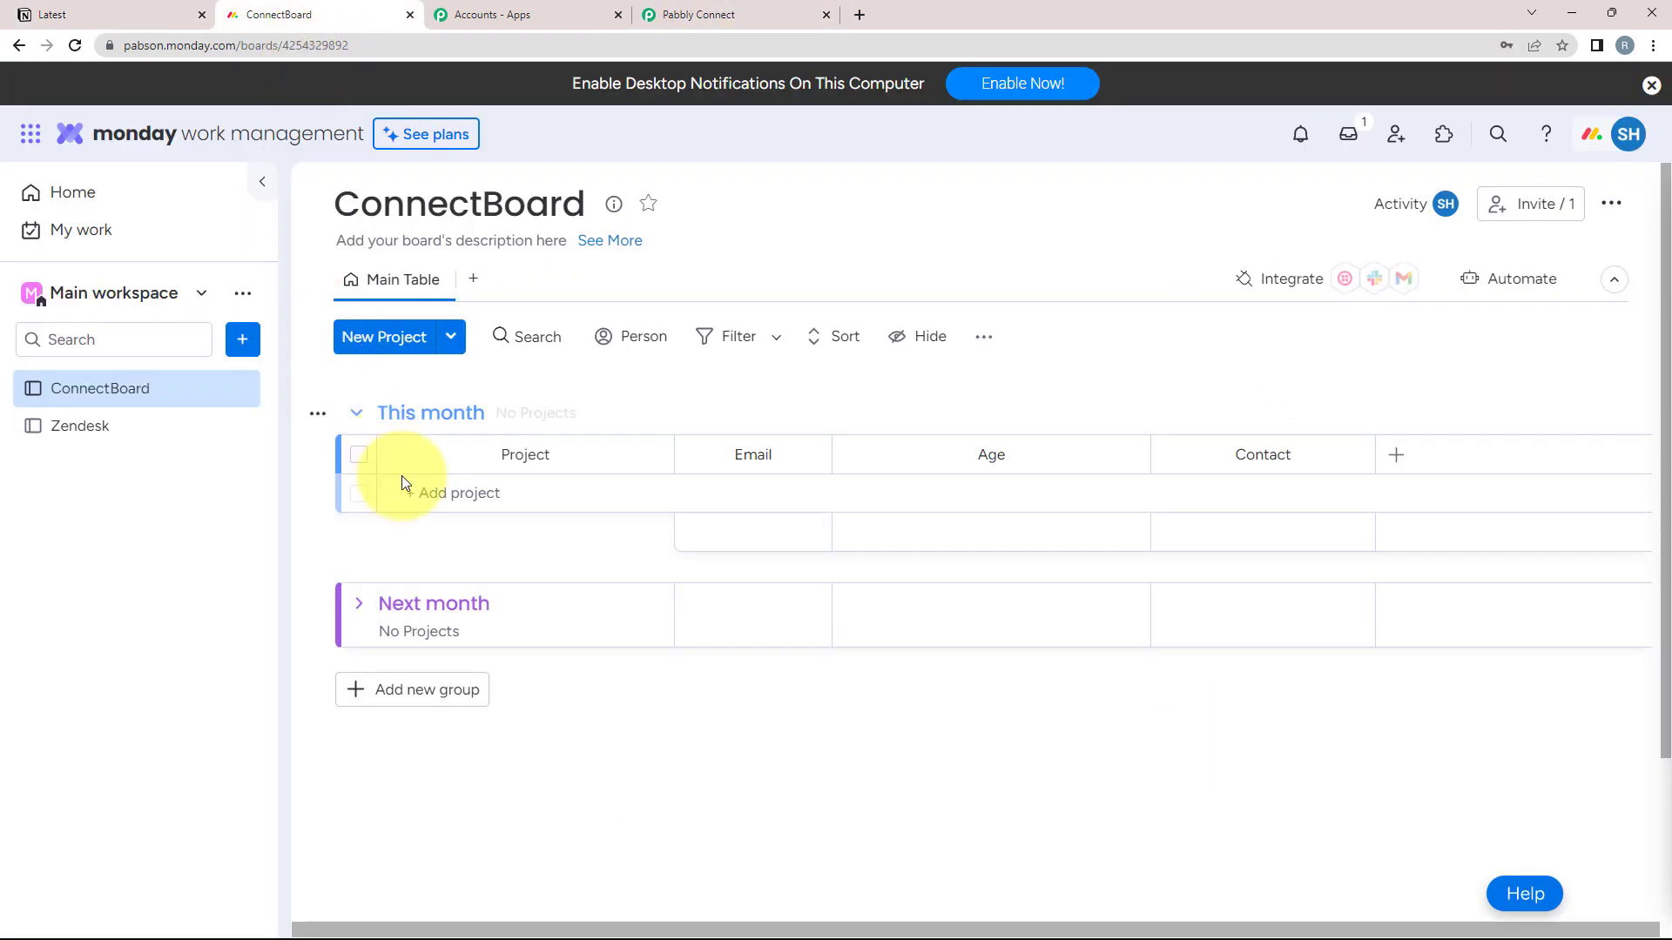
click(724, 10)
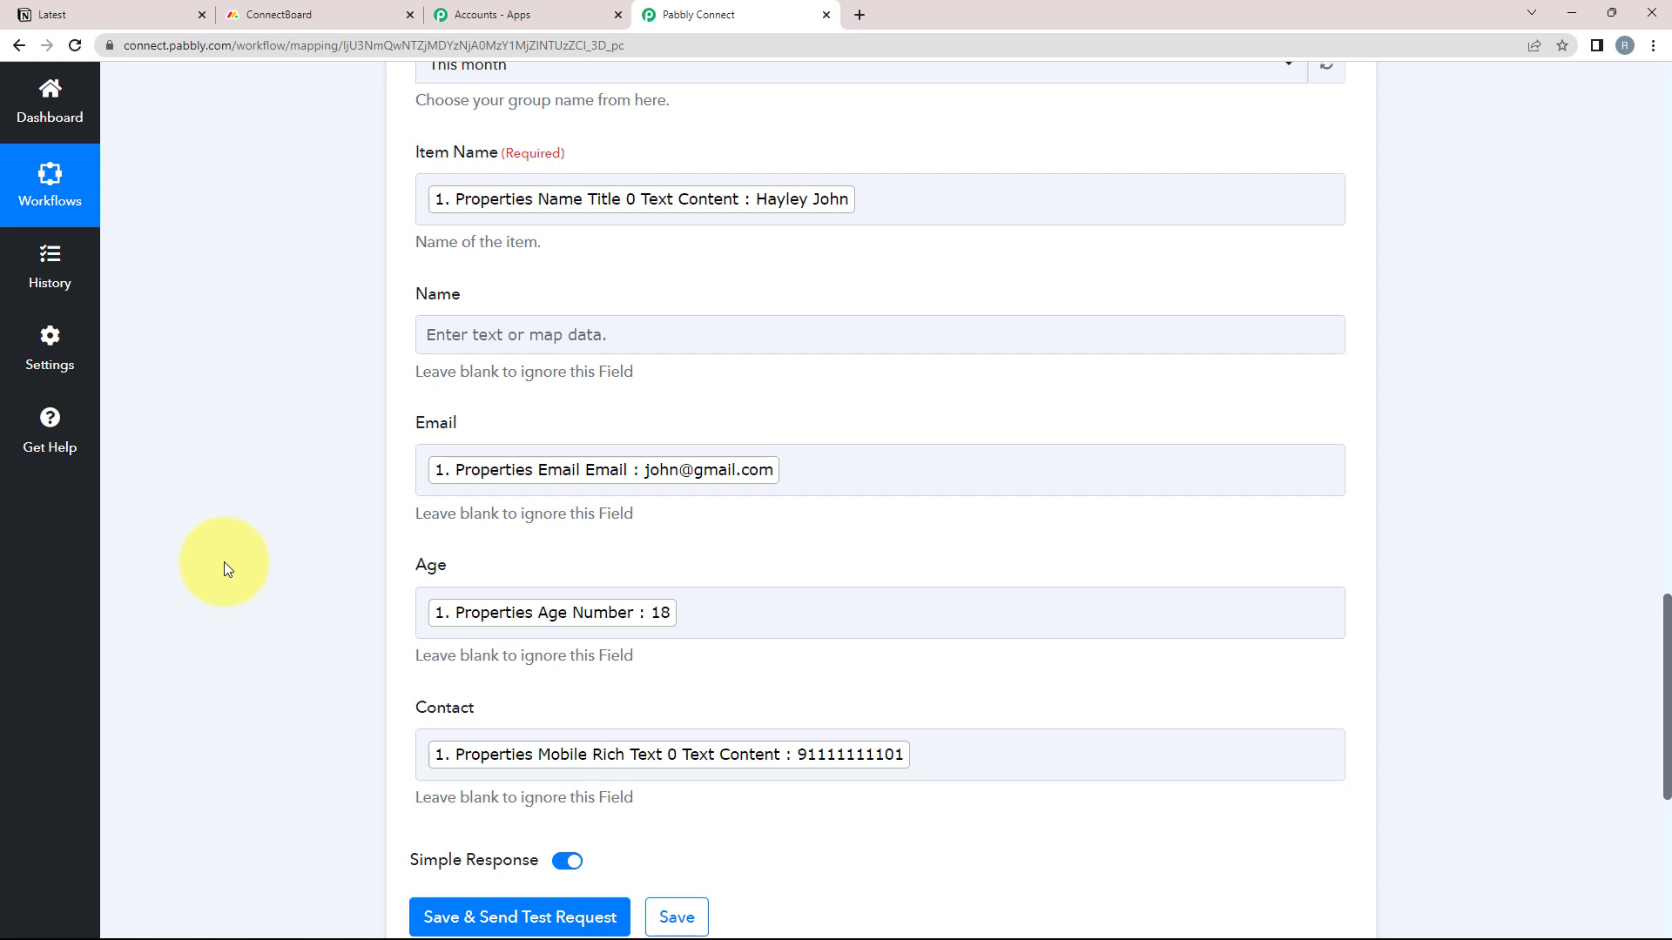
scroll(222, 562, down, 2)
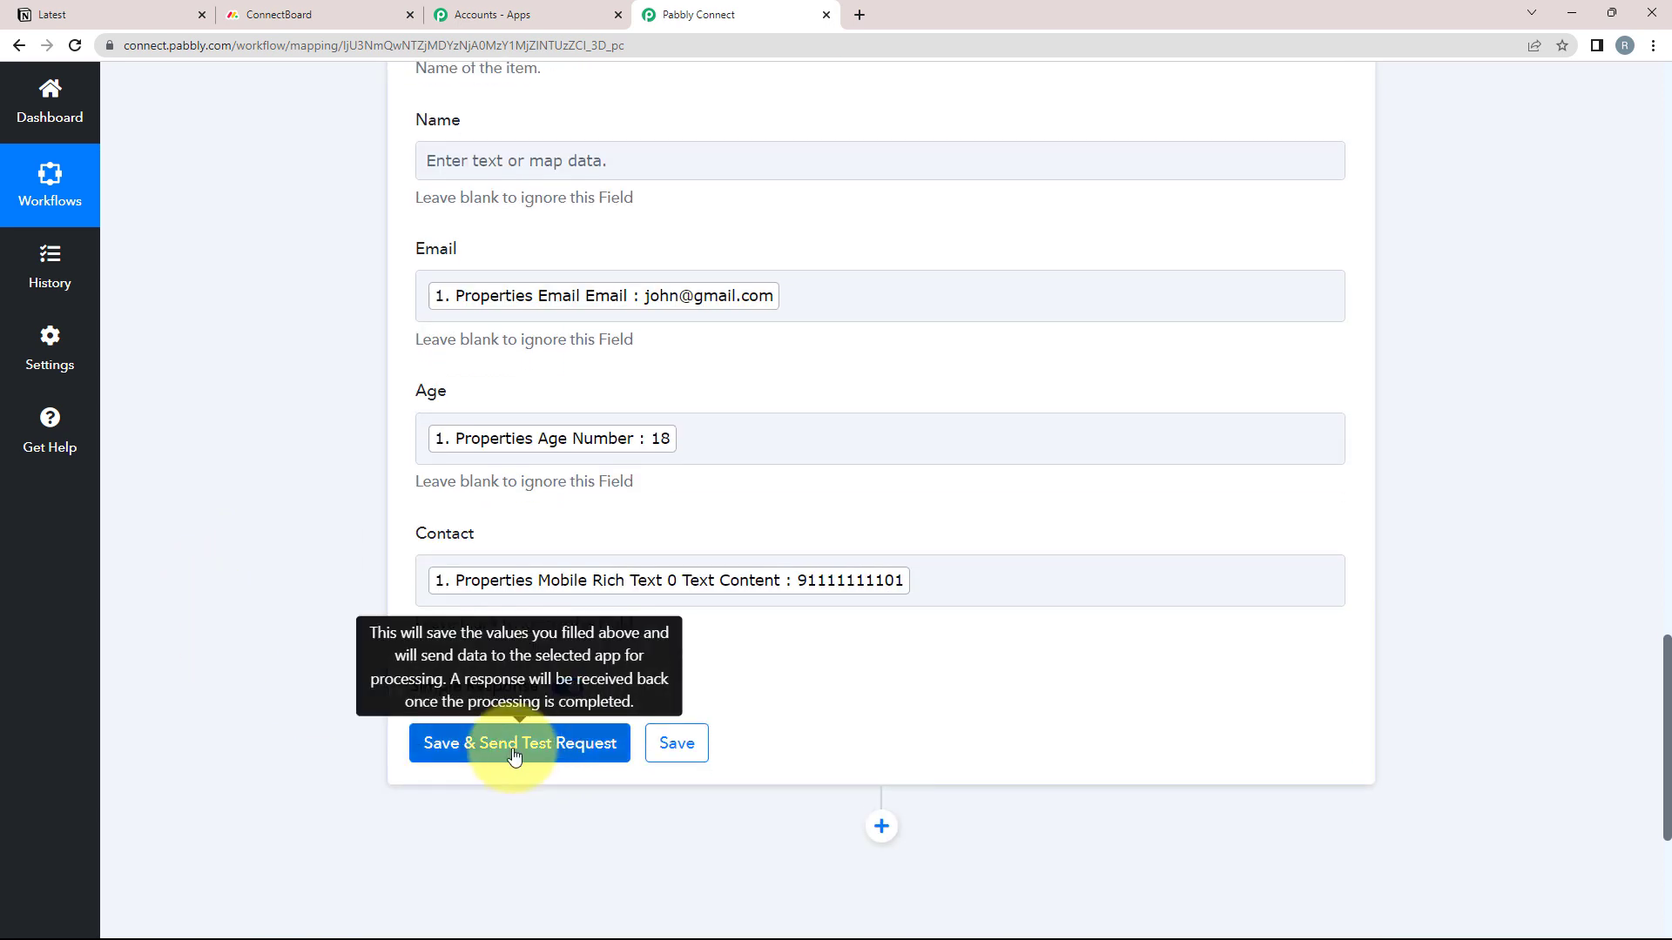
click(287, 10)
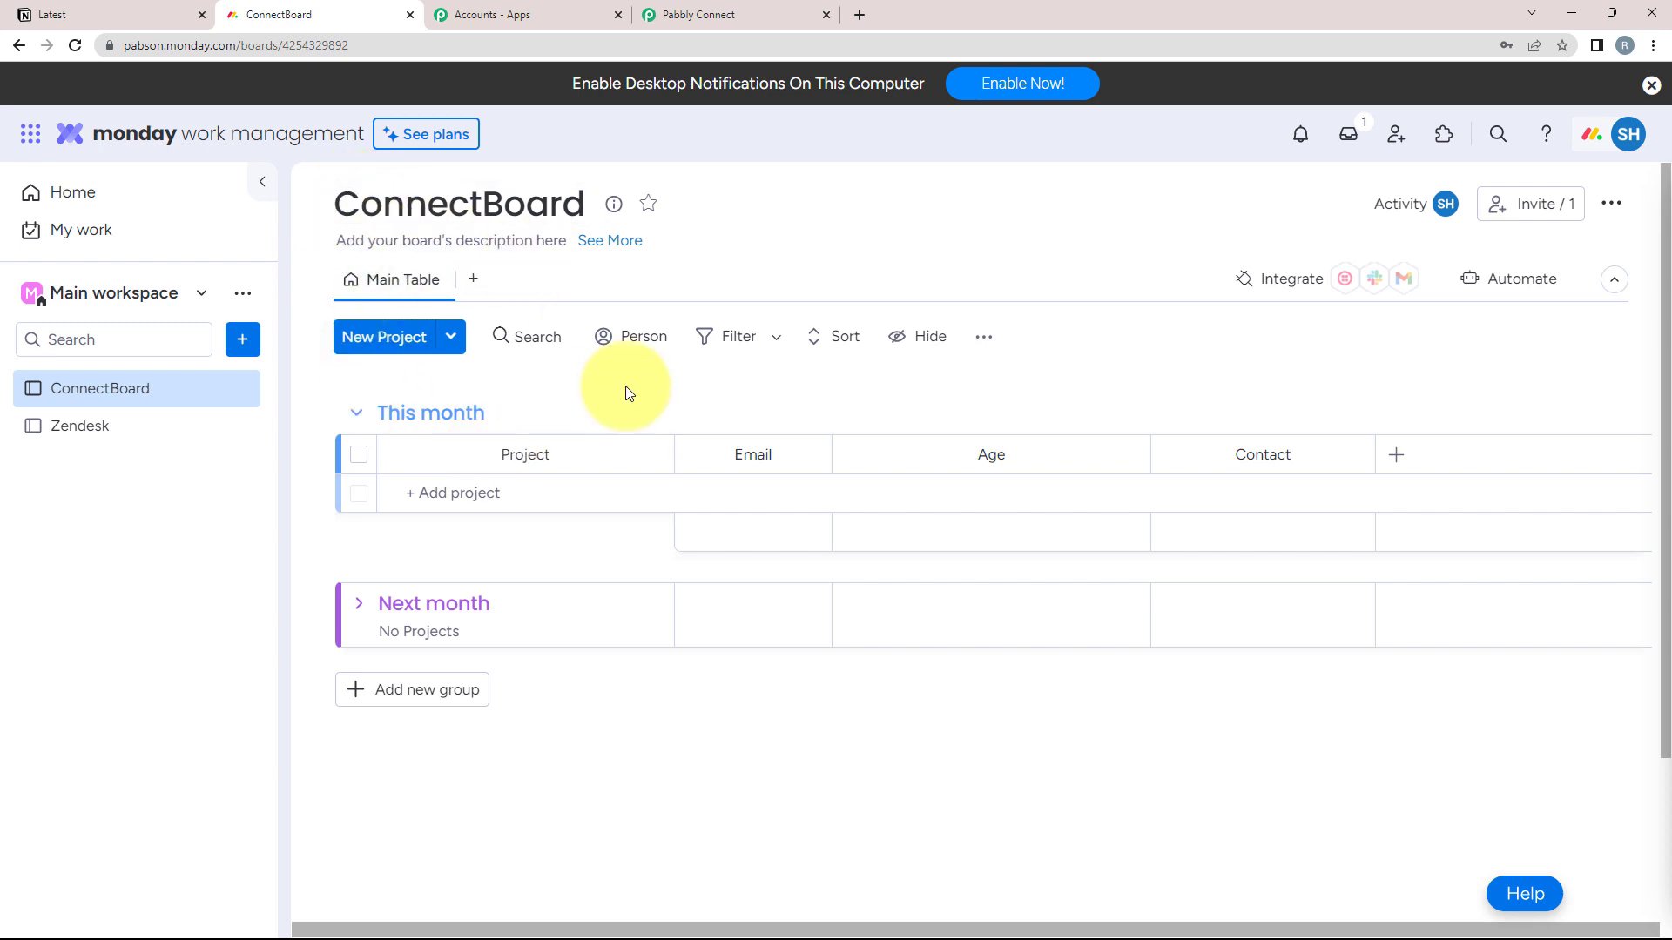
click(684, 10)
click(425, 742)
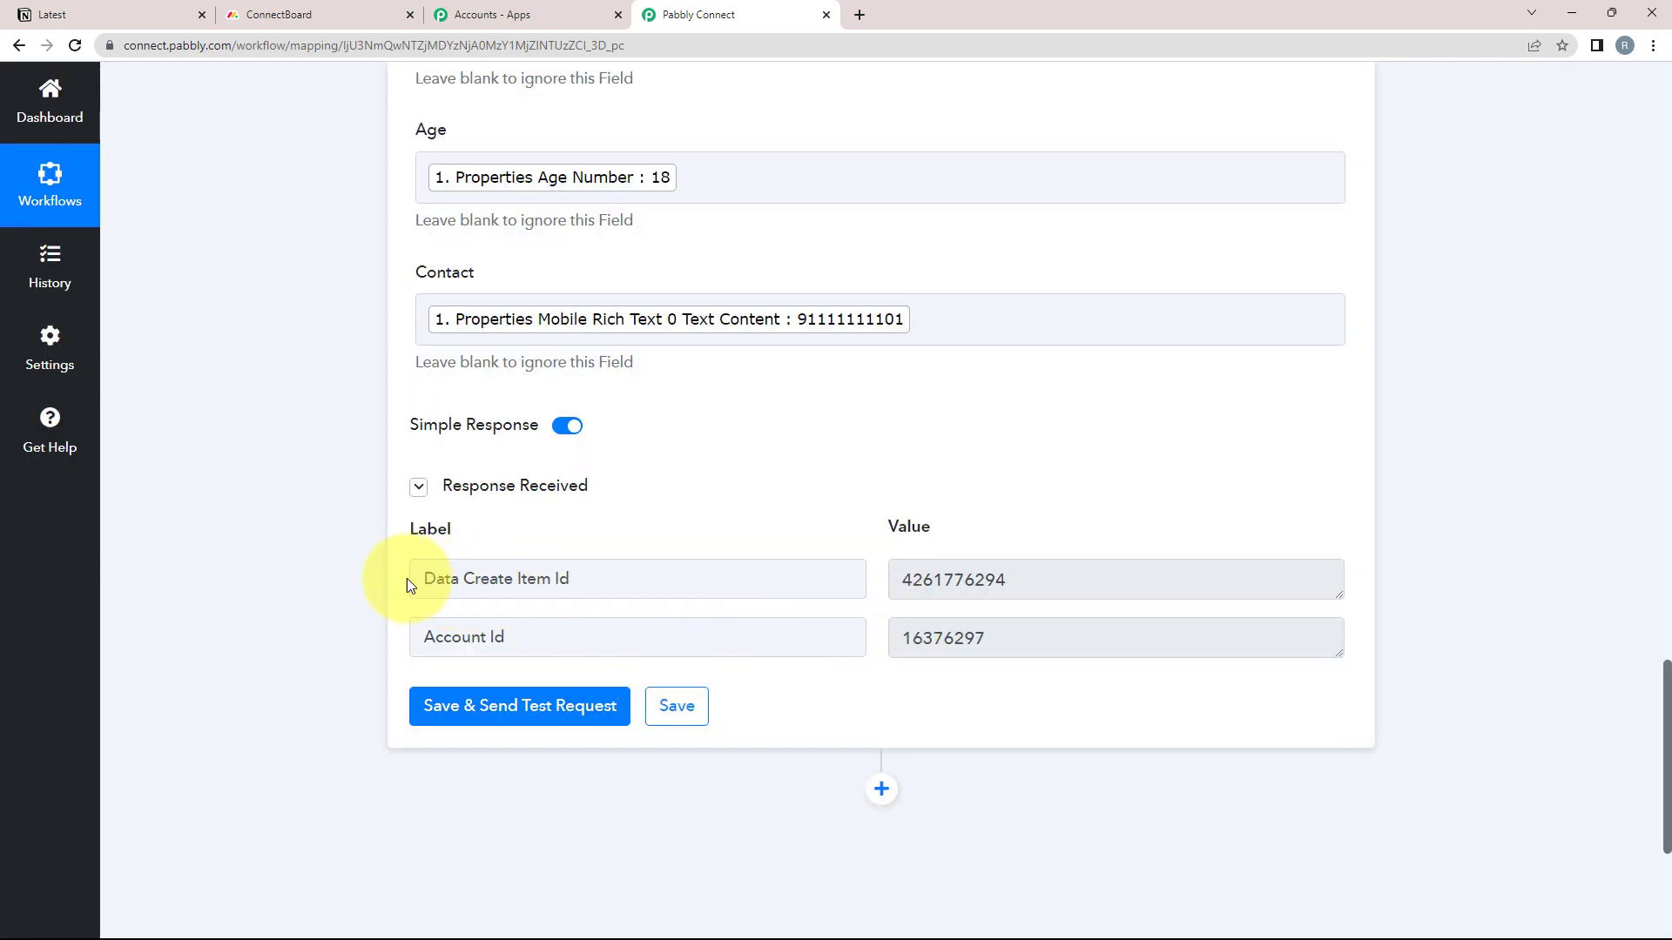
drag(411, 583, 569, 579)
double_click(964, 595)
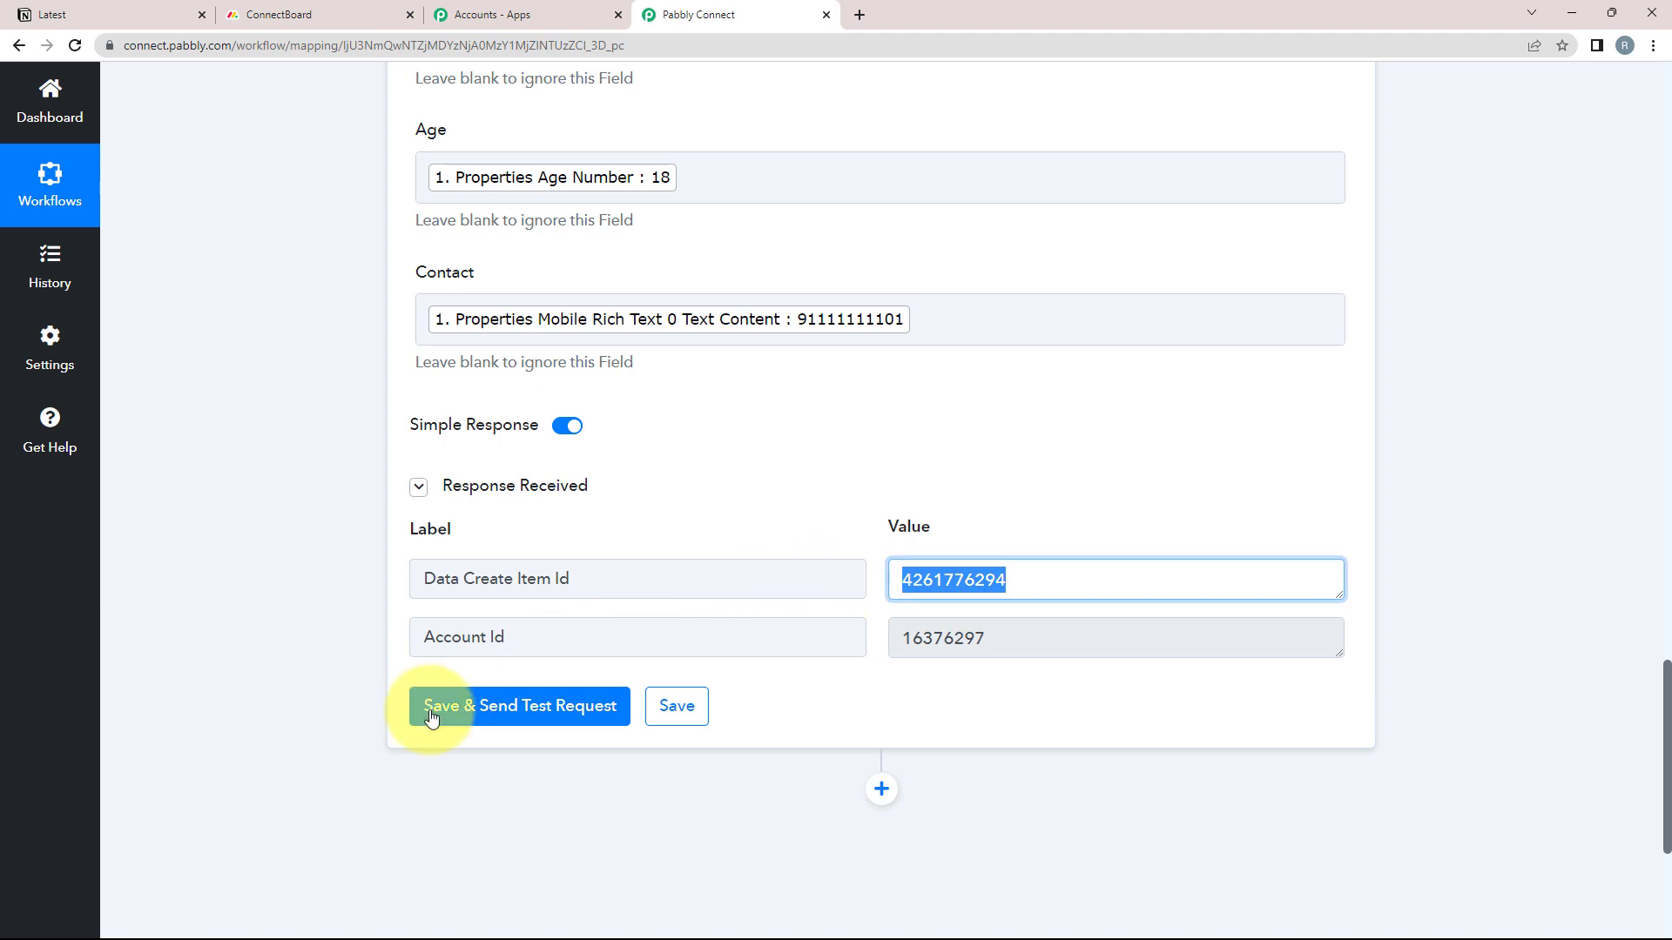
click(268, 15)
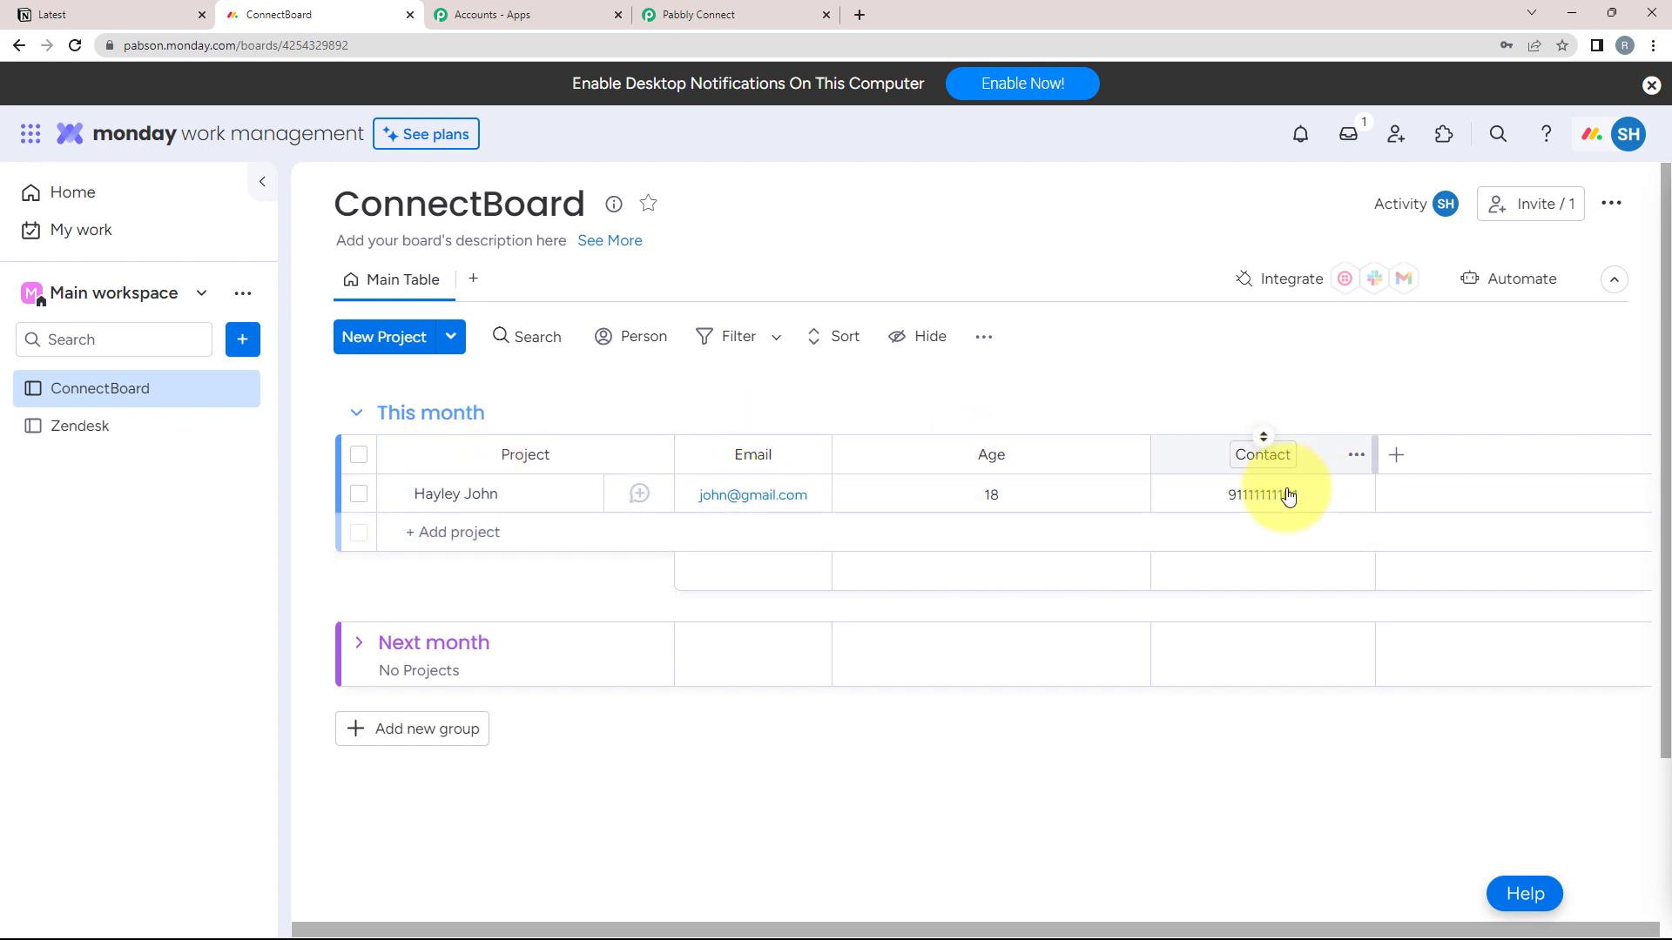
click(698, 15)
scroll(193, 553, up, 10)
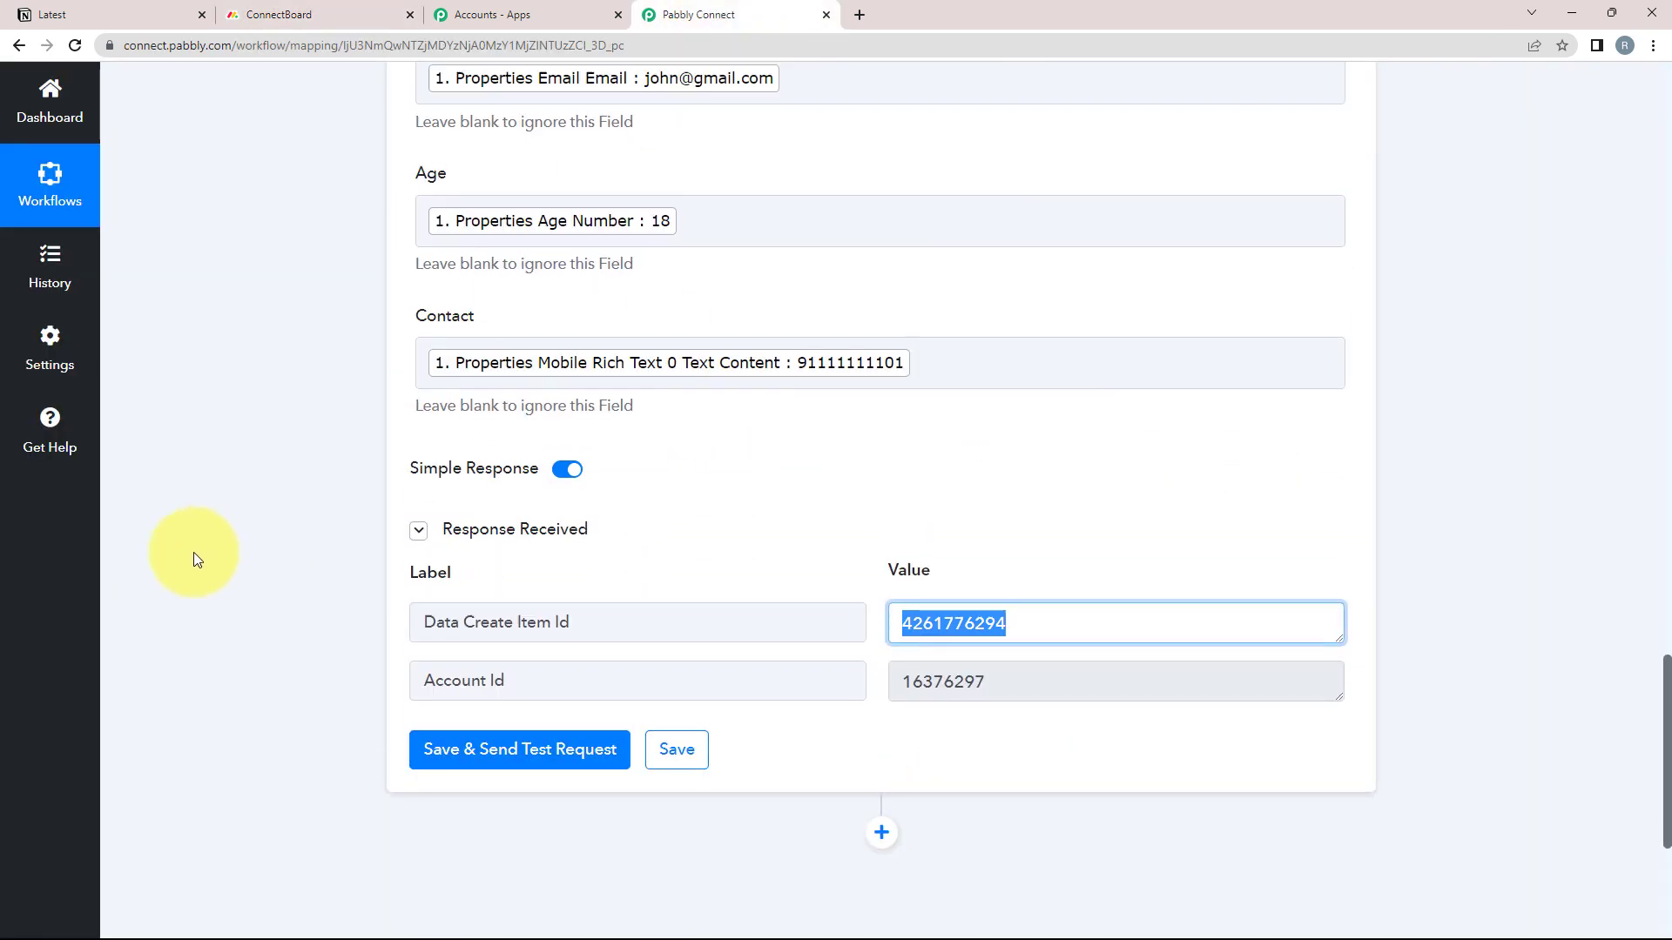
scroll(193, 552, up, 3)
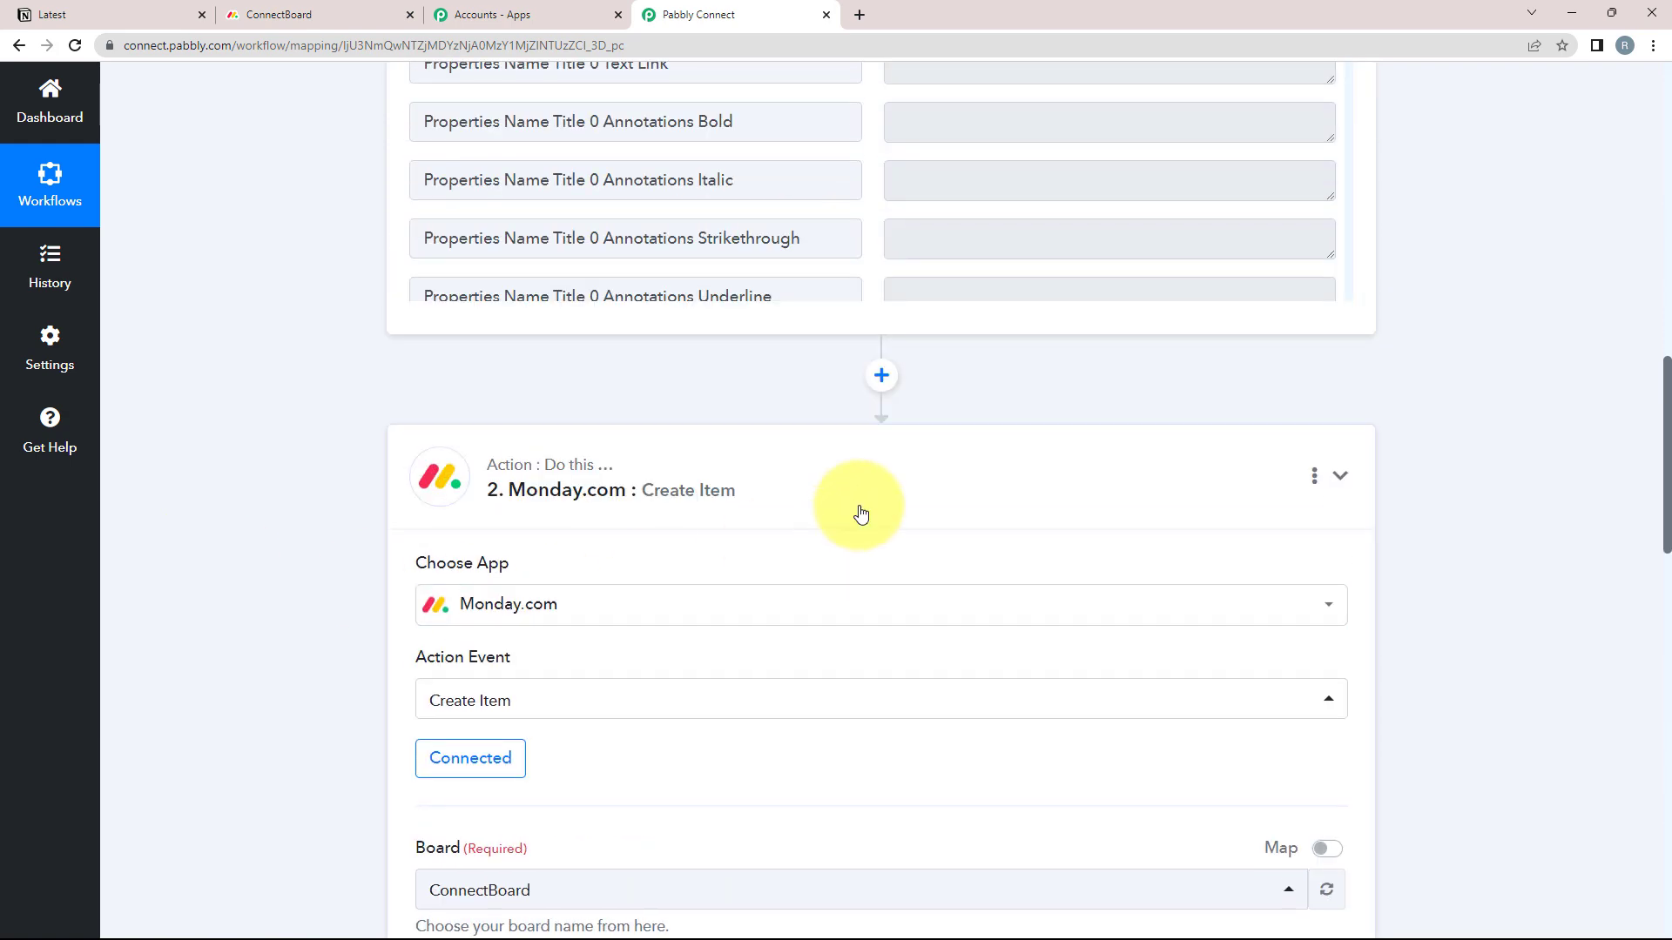
scroll(859, 511, up, 11)
scroll(859, 511, up, 4)
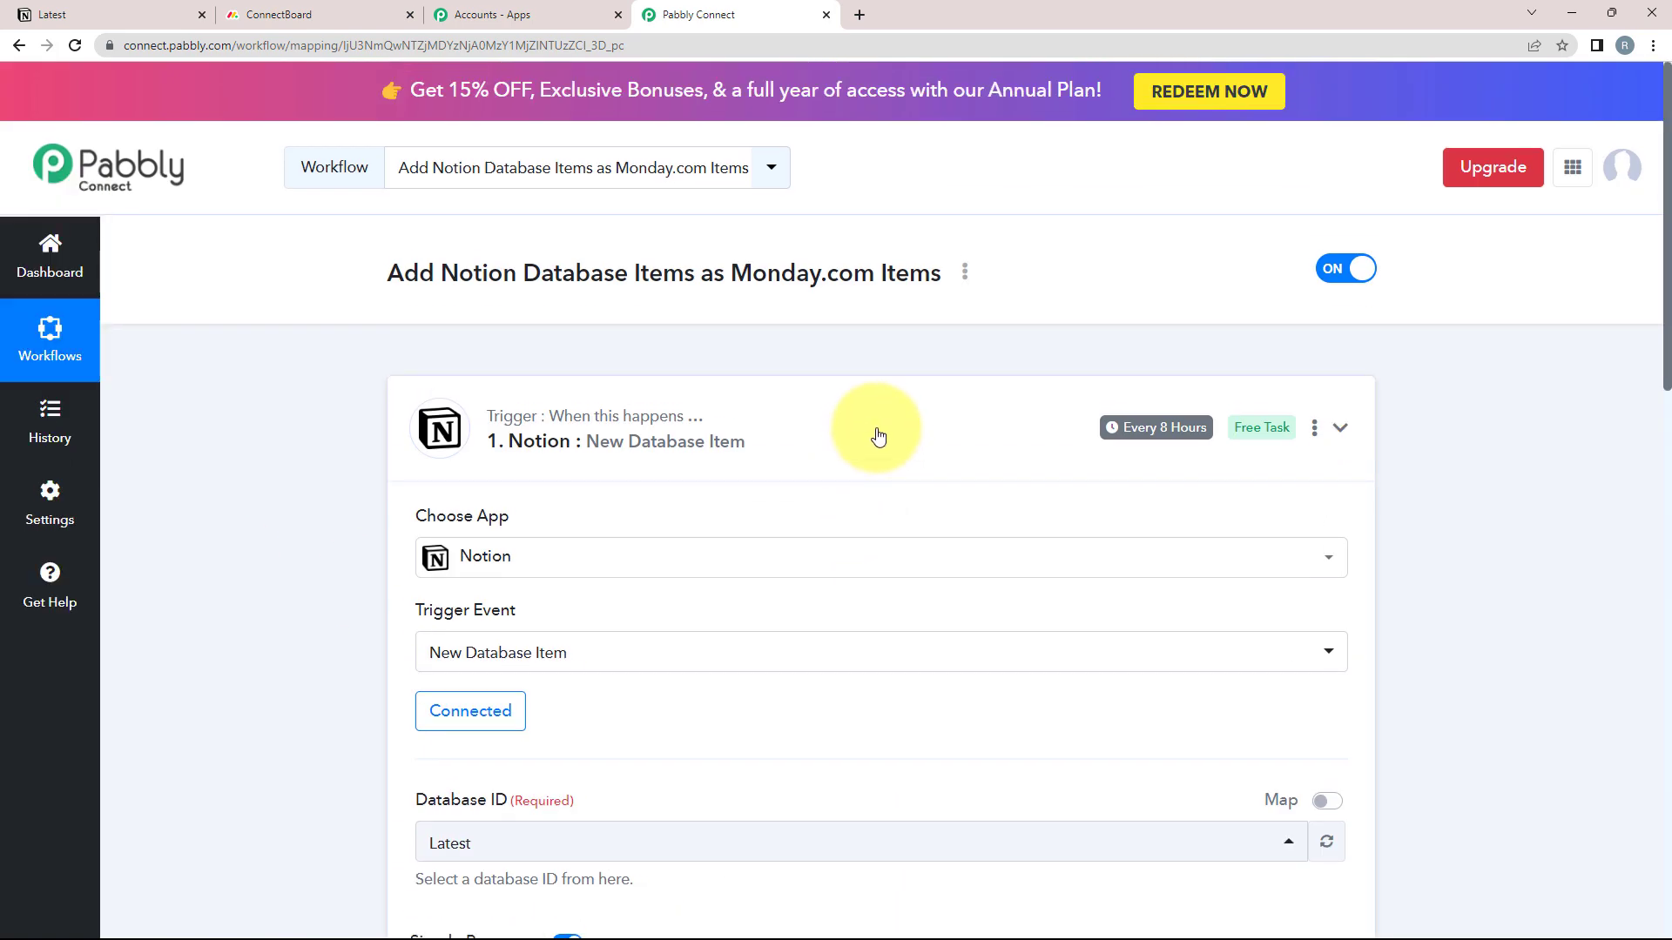
Fold up the Notion trigger card so only the step summaries show
click(877, 436)
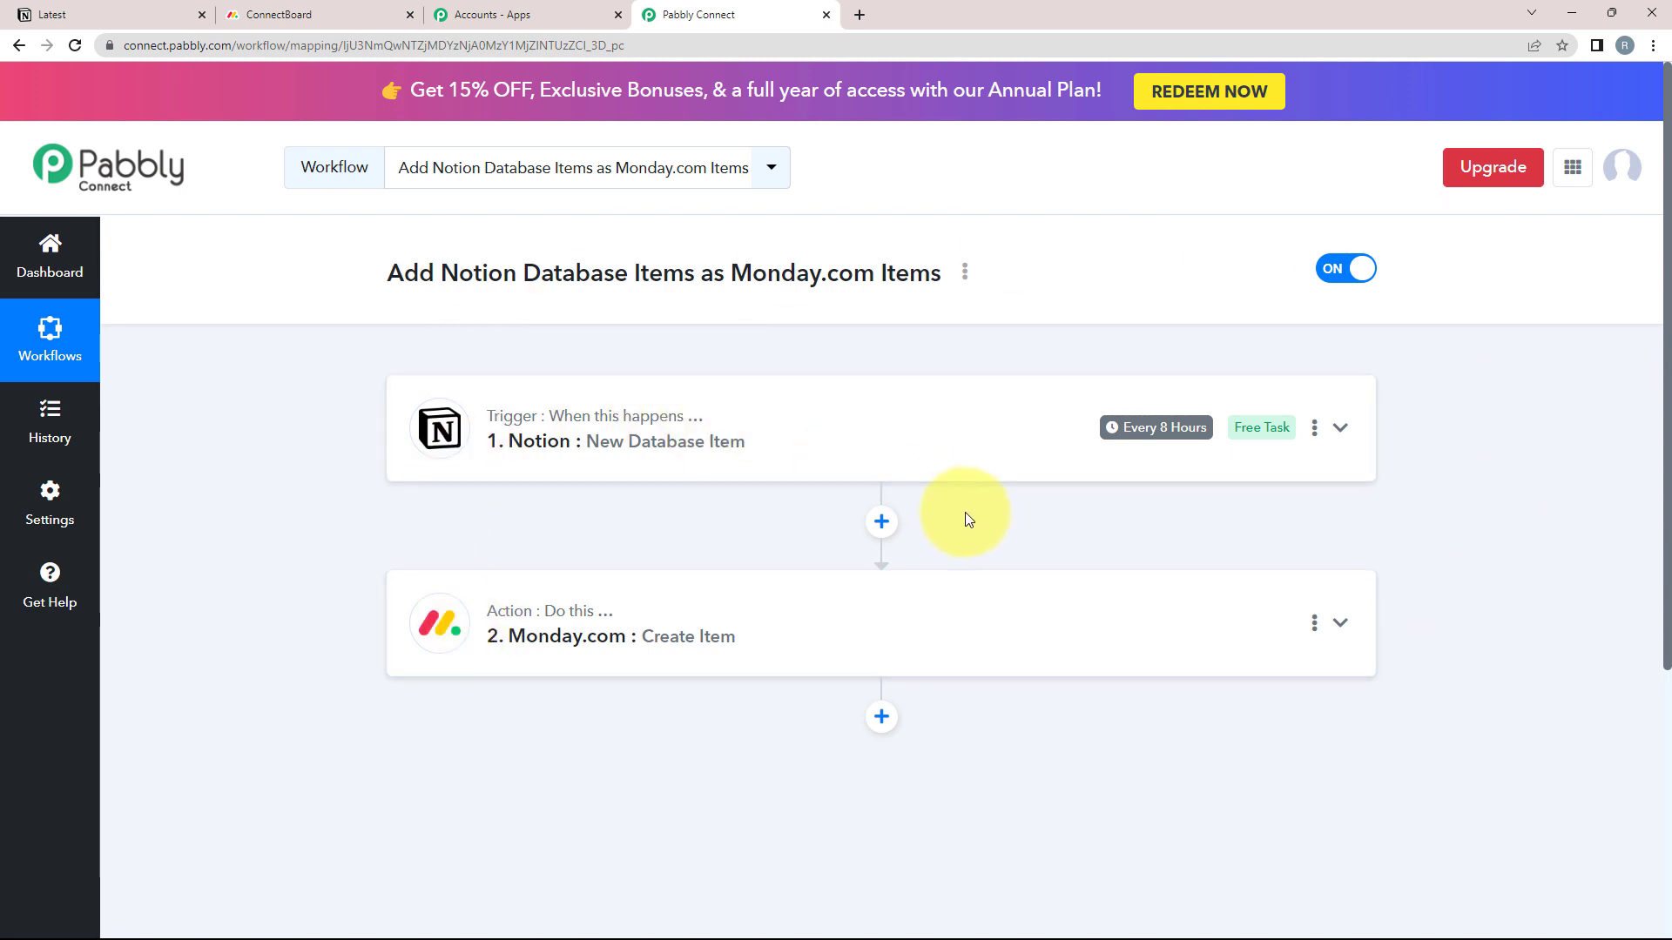
mouse_move(578, 427)
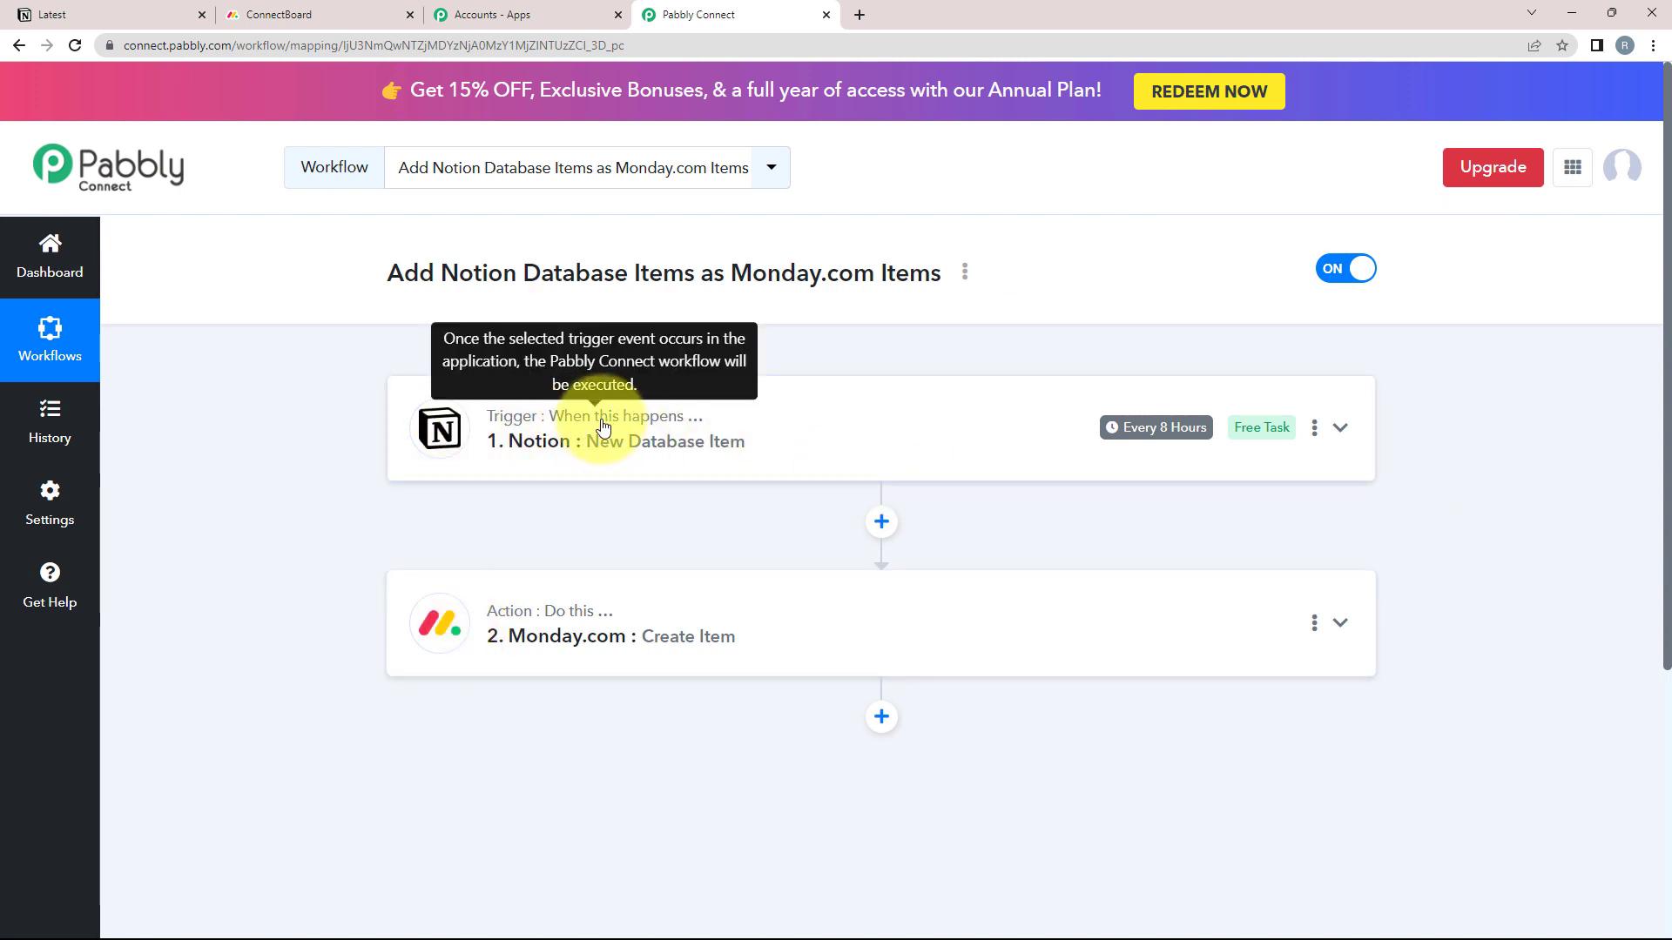